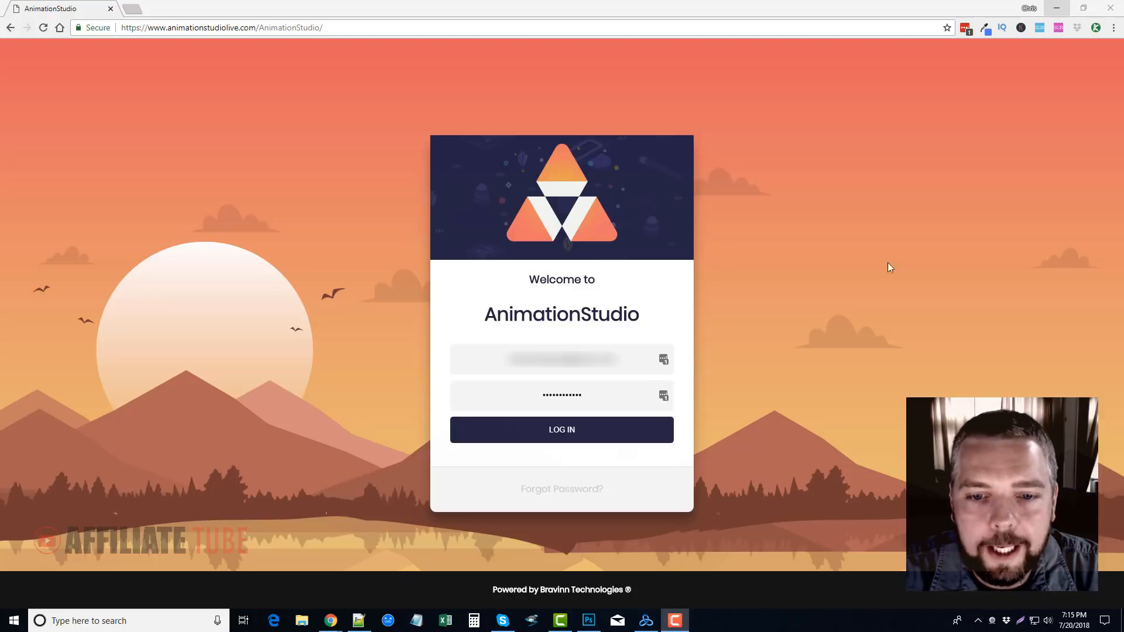
Log in with the filled-in credentials and load the Web Hosting animation template, accepting the loss of unsaved changes
left_click(585, 430)
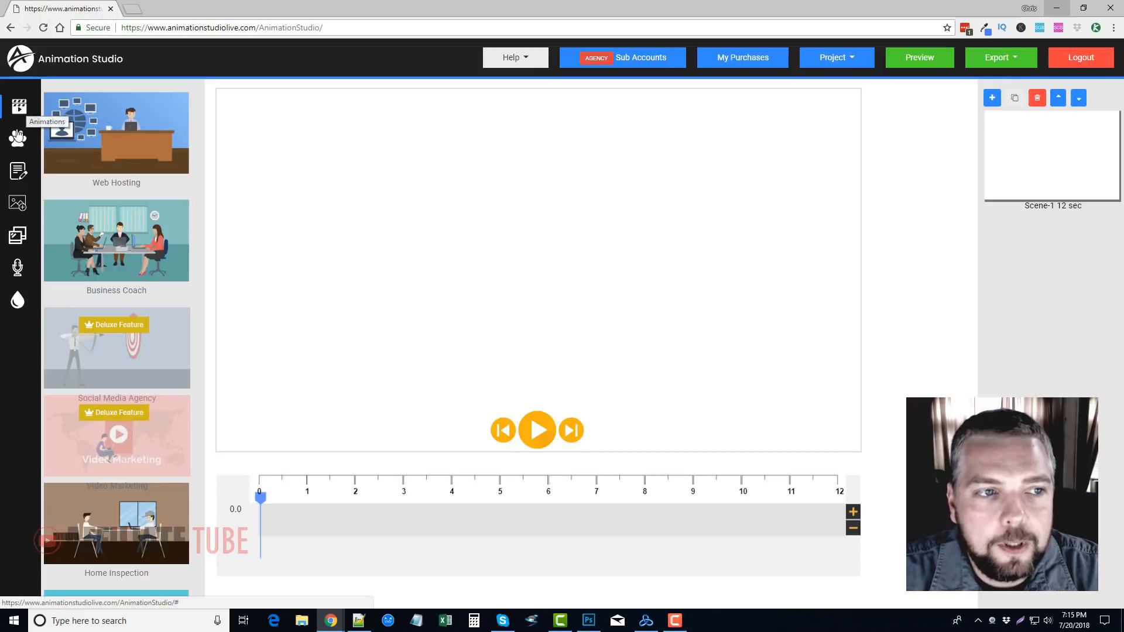
left_click(19, 111)
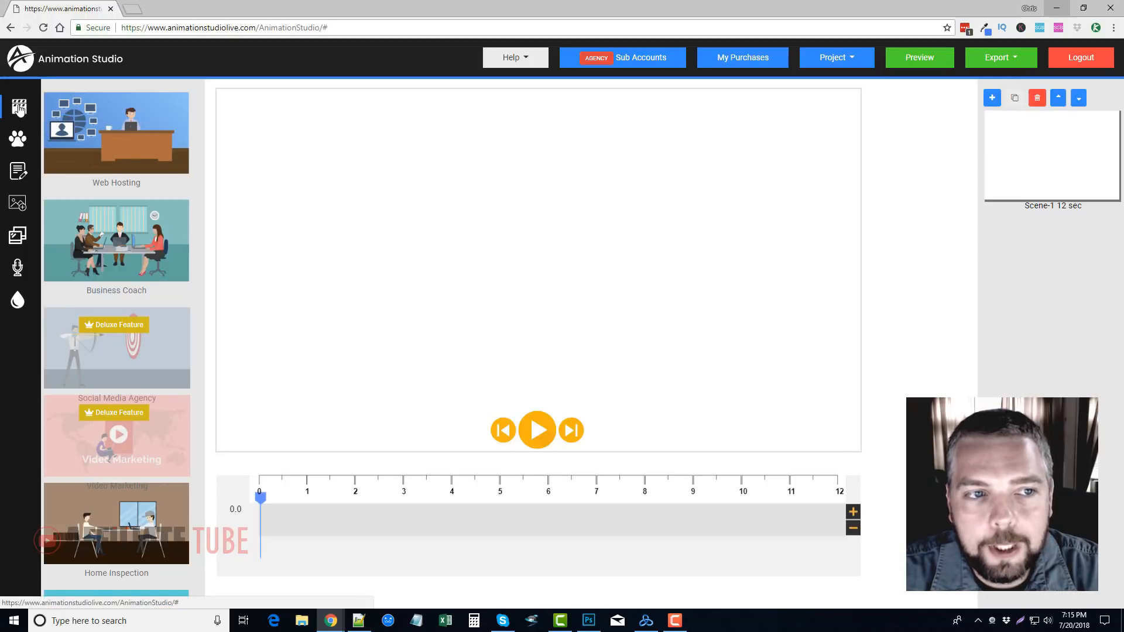
left_click(122, 138)
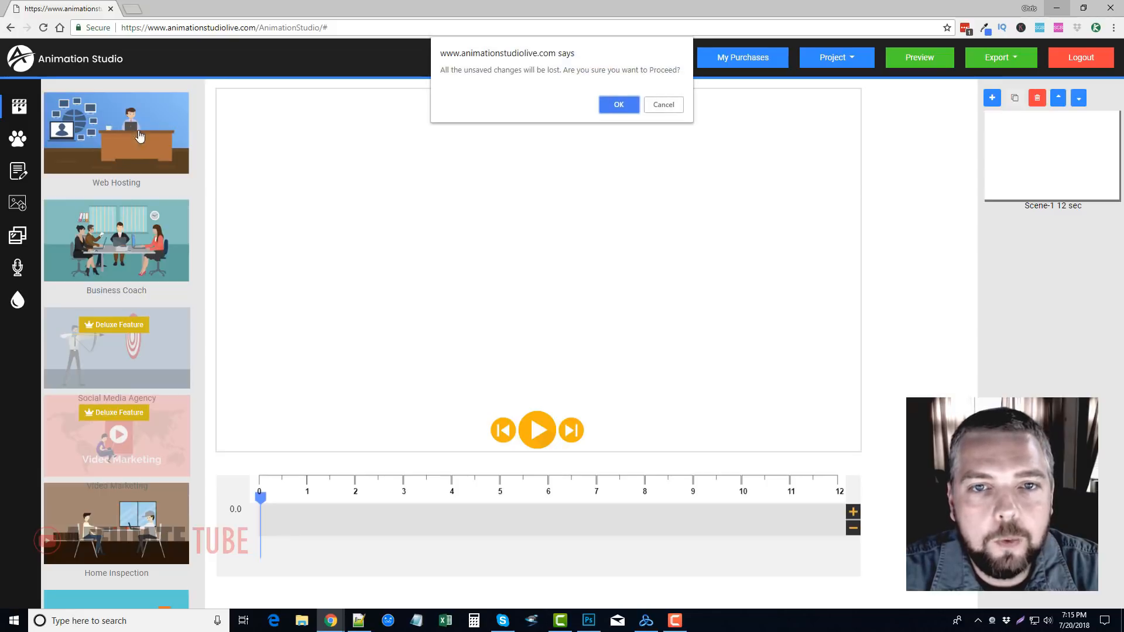
left_click(613, 104)
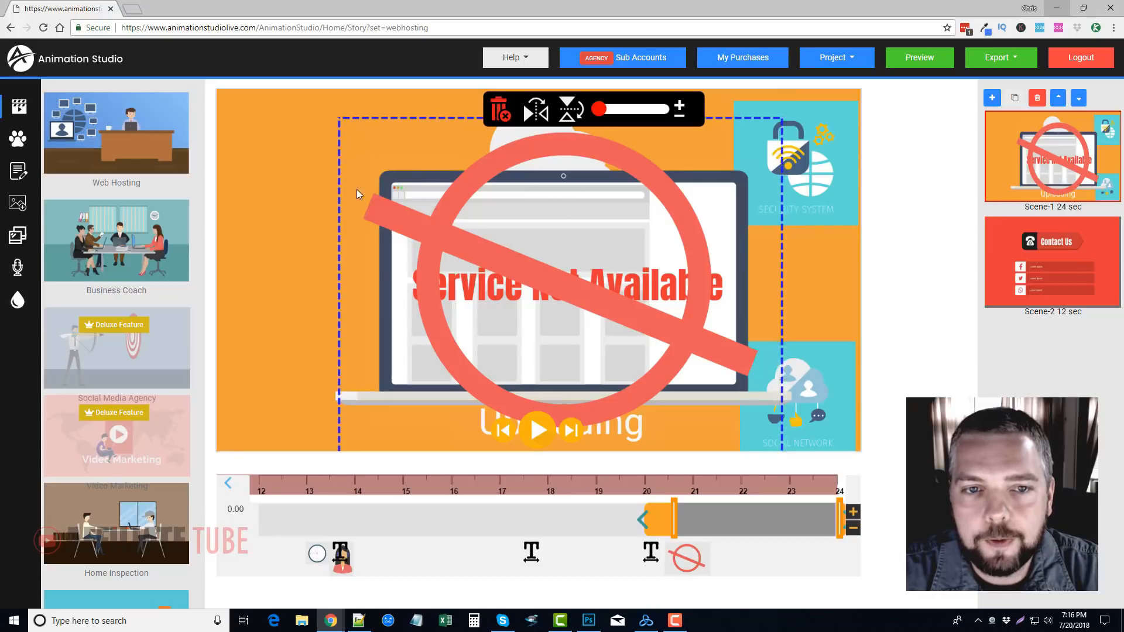
Examine the Contact Us scene's editable texts and the available themed animation sets
left_click(1060, 254)
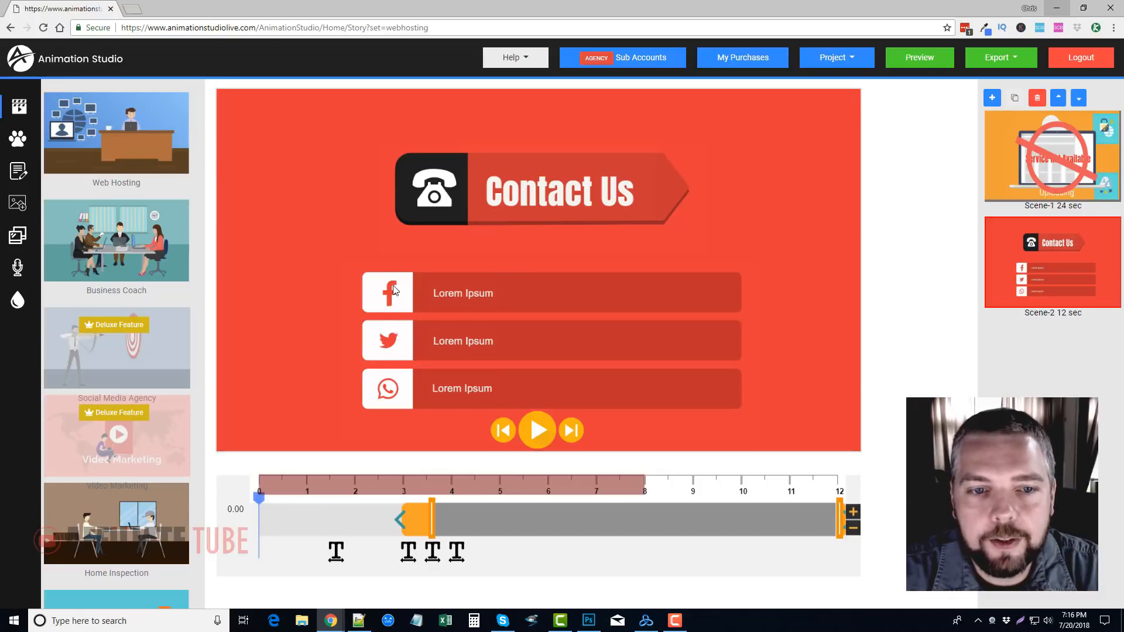
left_click(484, 293)
left_click(475, 339)
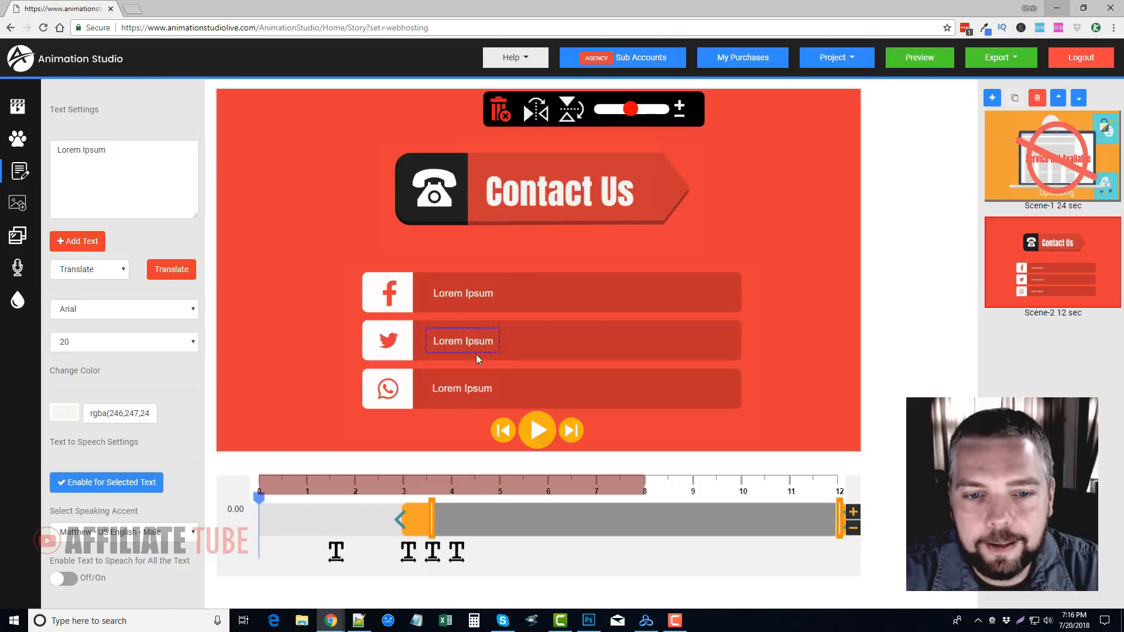
left_click(547, 199)
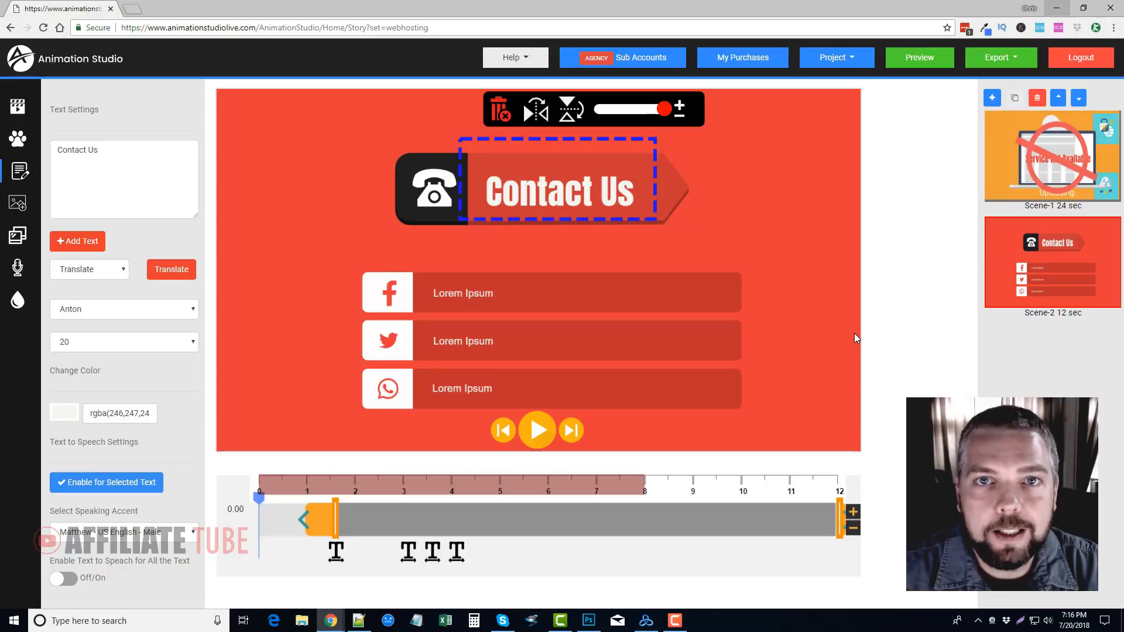
left_click(17, 141)
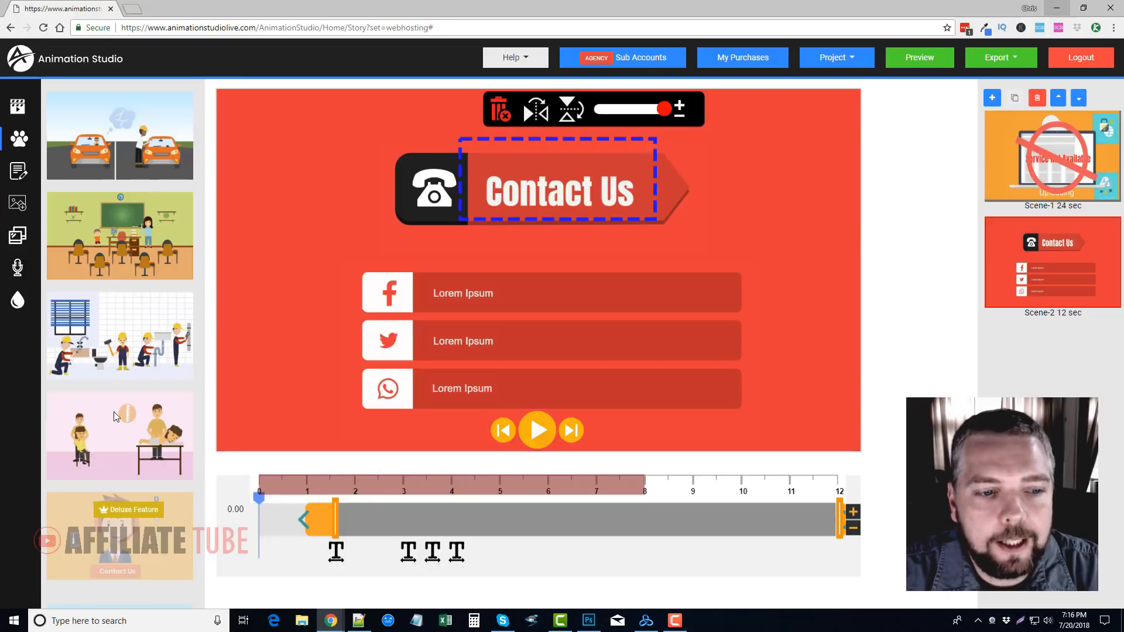
scroll(114, 415, "down", 5)
scroll(113, 409, "up", 5)
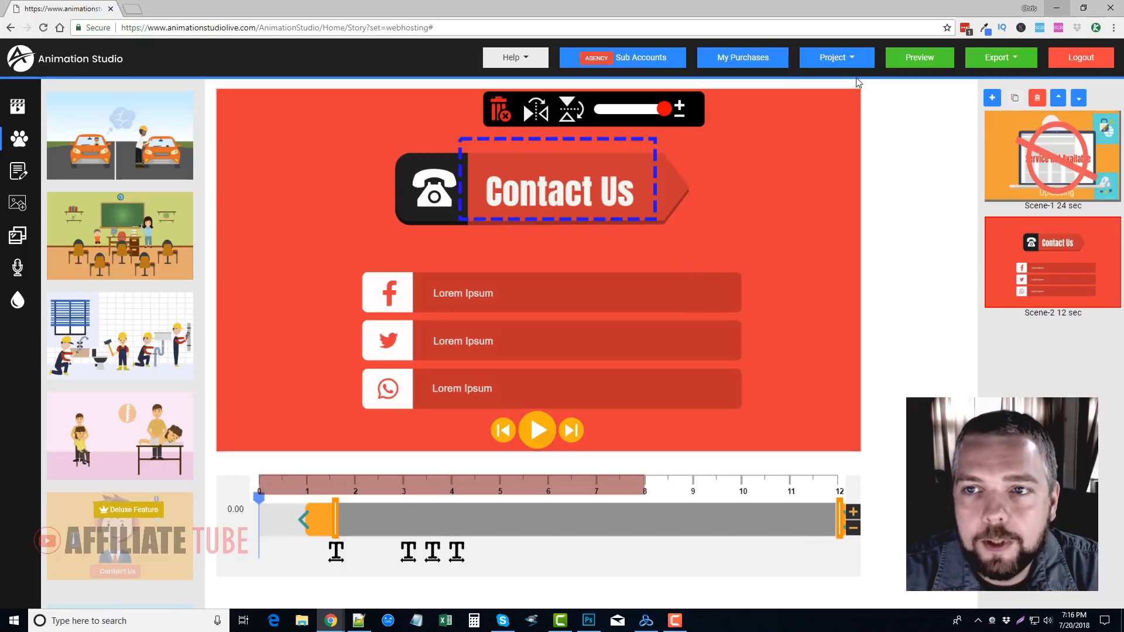
Start a new blank project, discarding the unsaved Web Hosting template
left_click(856, 59)
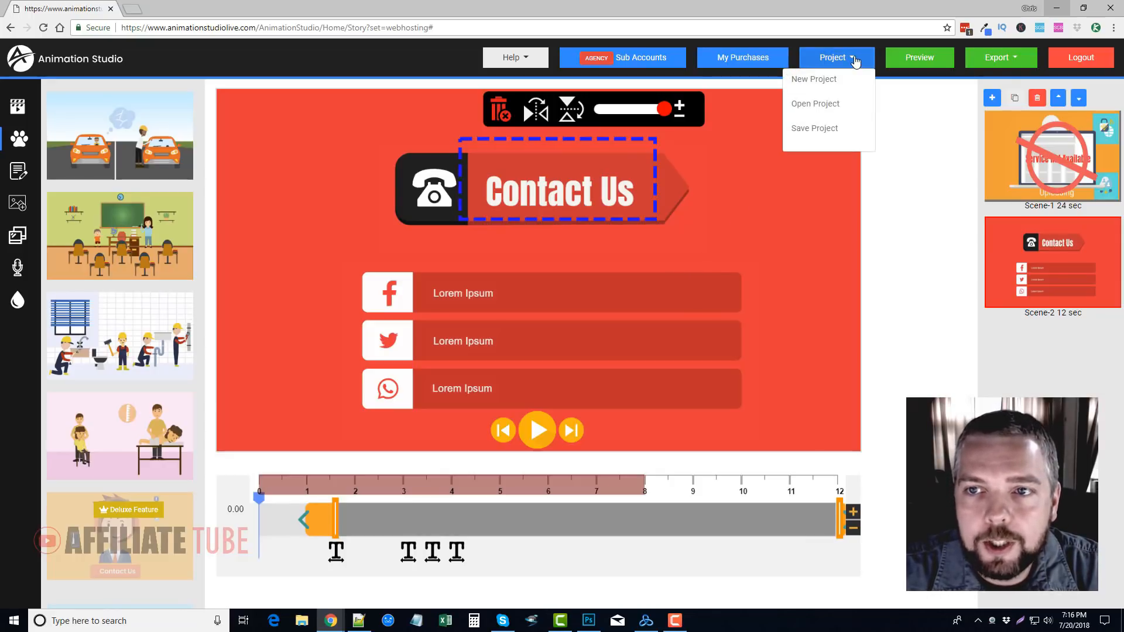
left_click(819, 81)
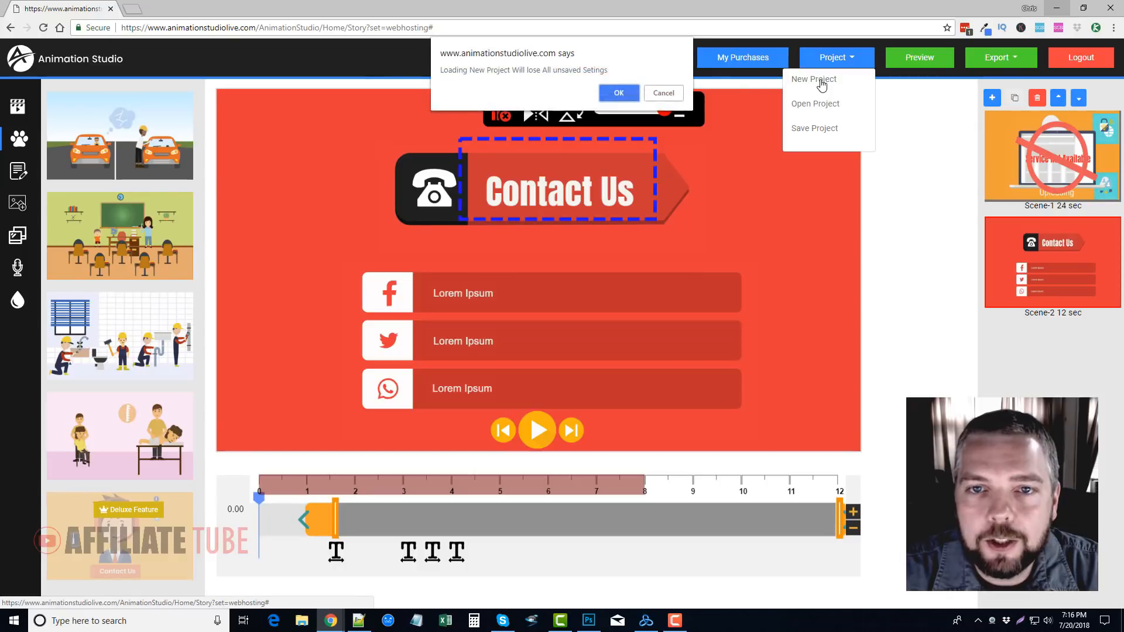
left_click(619, 95)
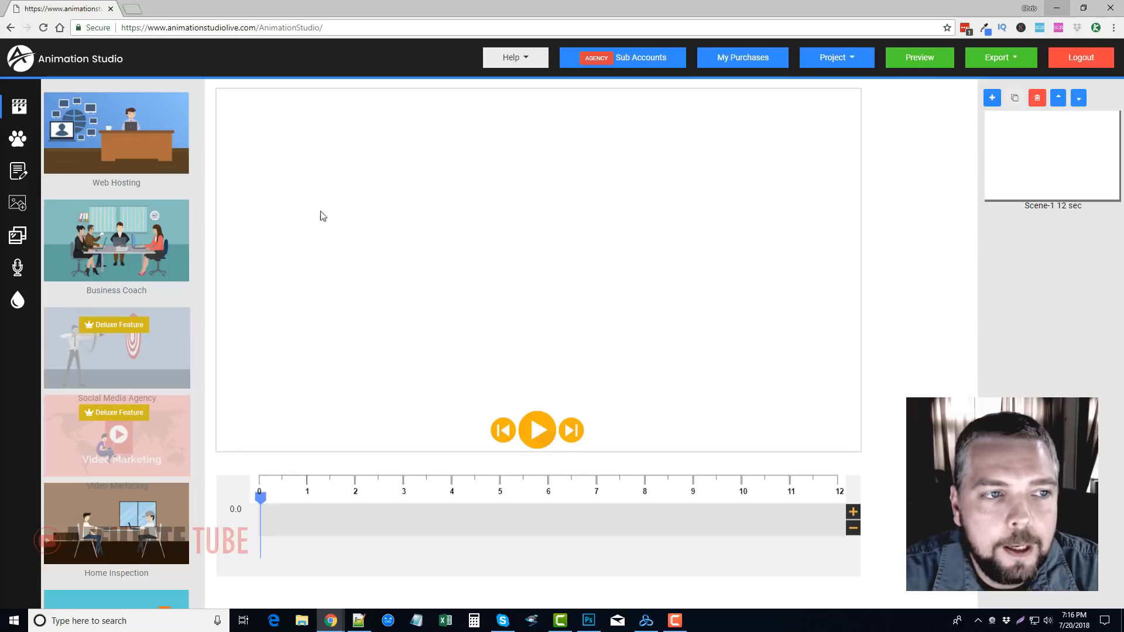
Browse the library of themed animation sets to see which scenes and characters are offered
left_click(17, 141)
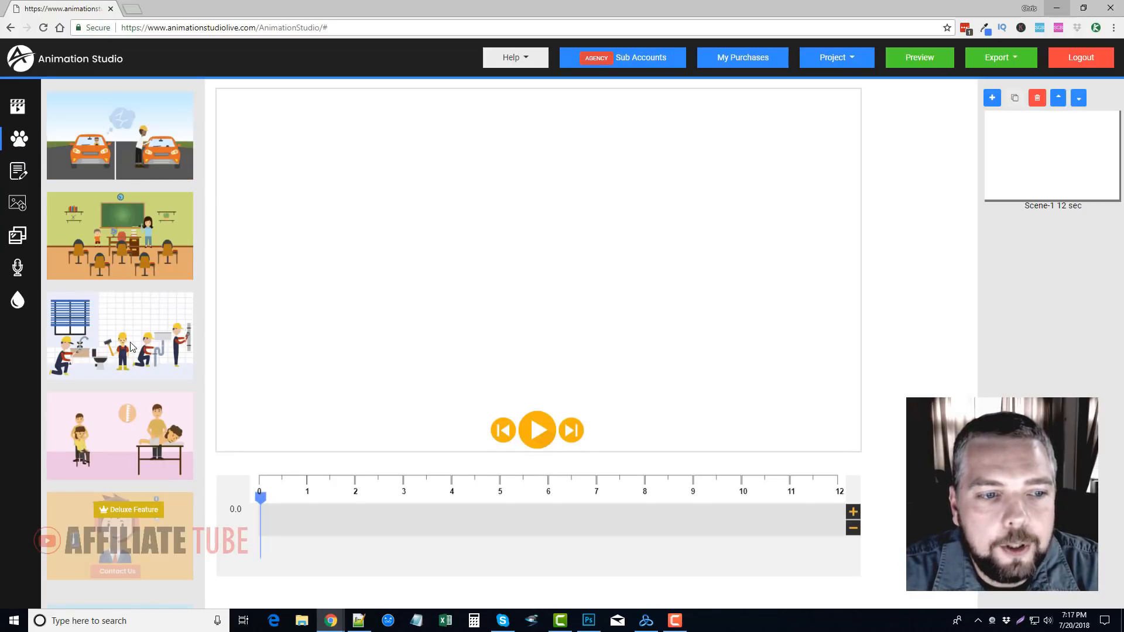
scroll(130, 347, "down", 4)
scroll(130, 346, "down", 4)
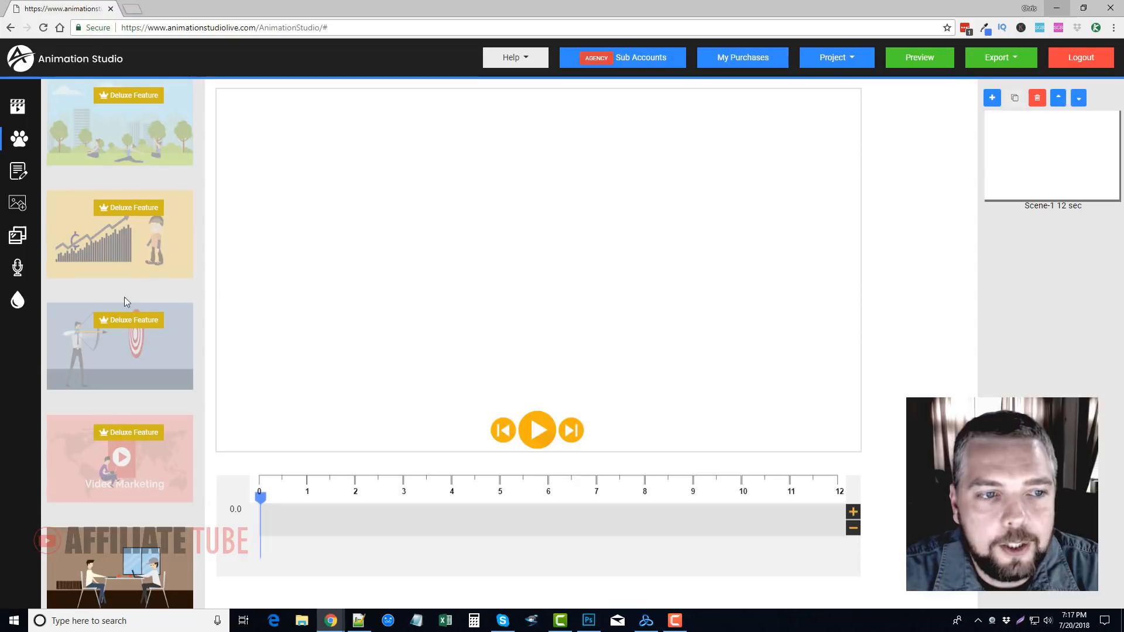
scroll(125, 297, "down", 3)
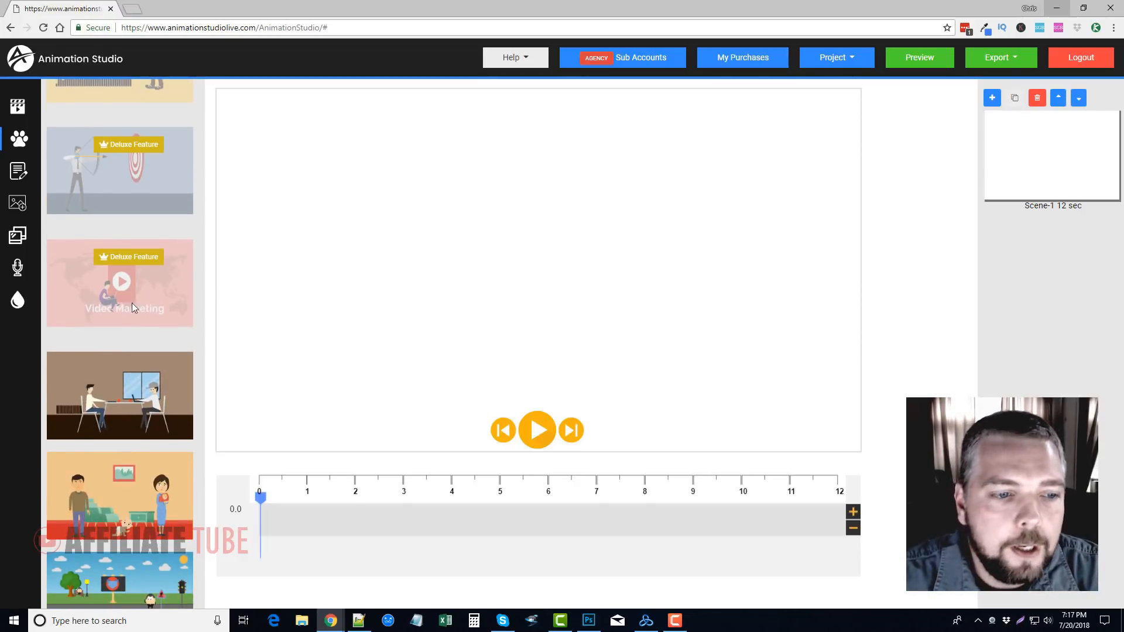
scroll(132, 317, "down", 7)
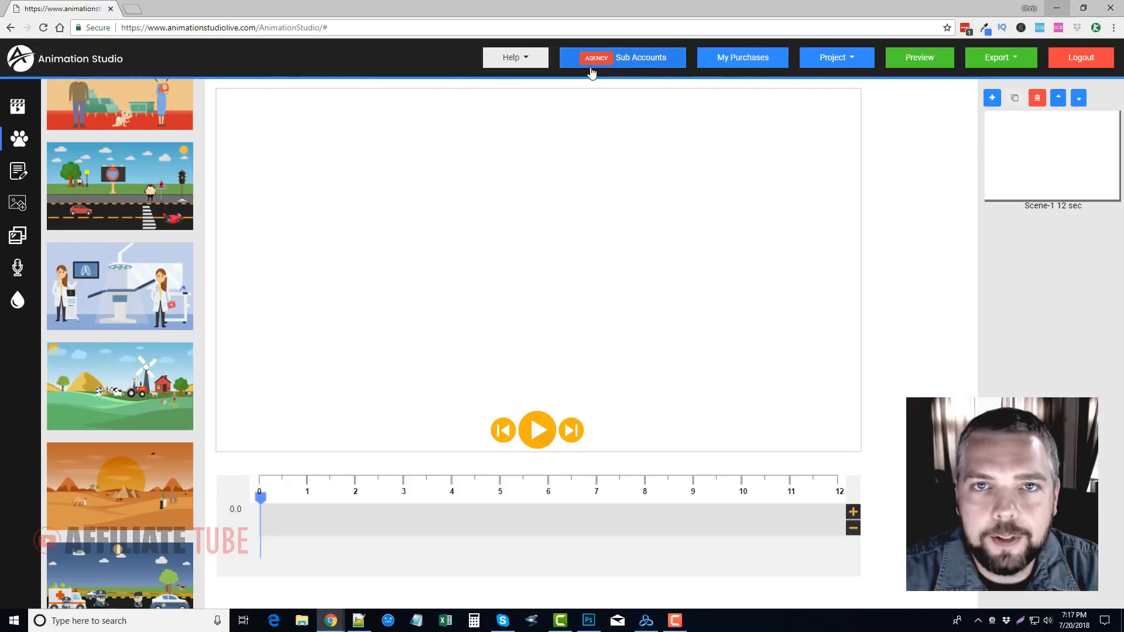
scroll(143, 472, "down", 1)
scroll(143, 472, "down", 10)
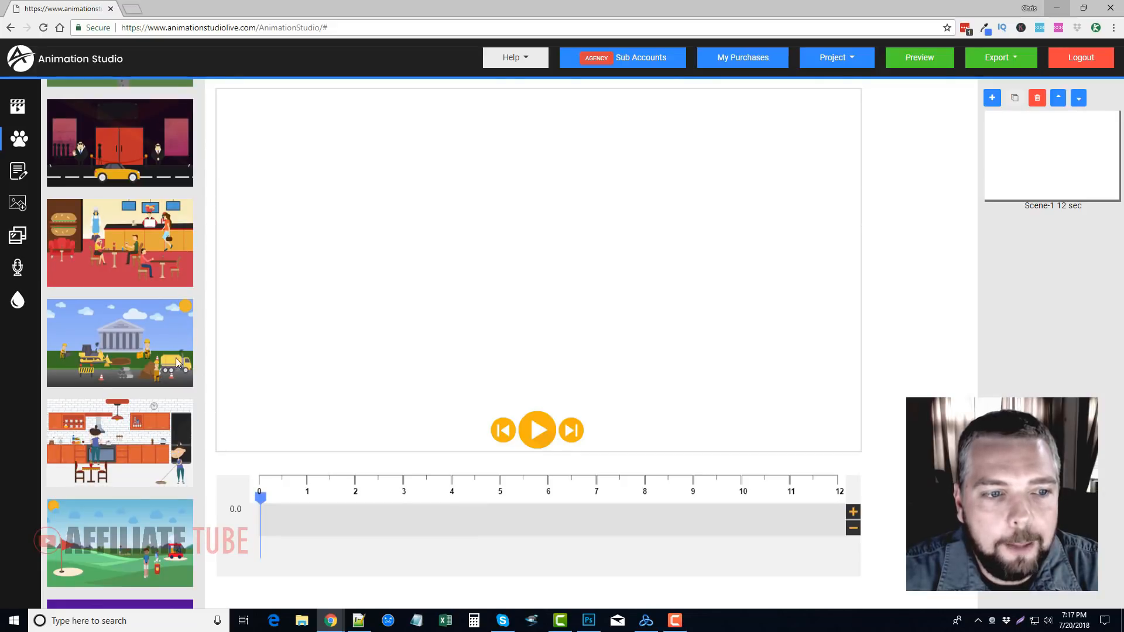
scroll(178, 363, "down", 15)
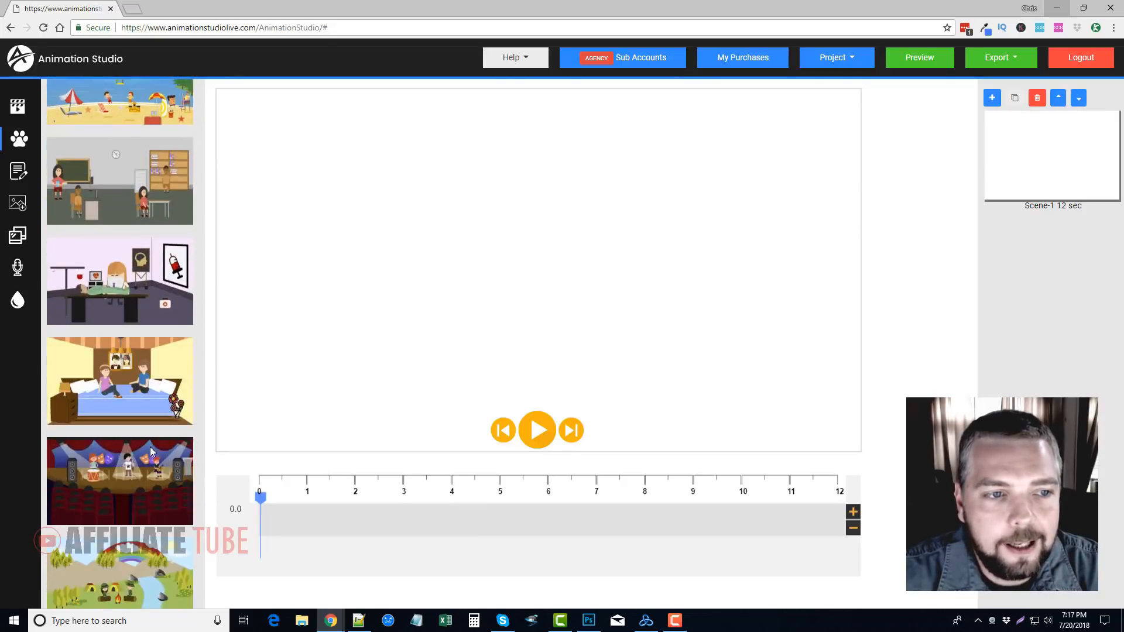
scroll(150, 448, "down", 15)
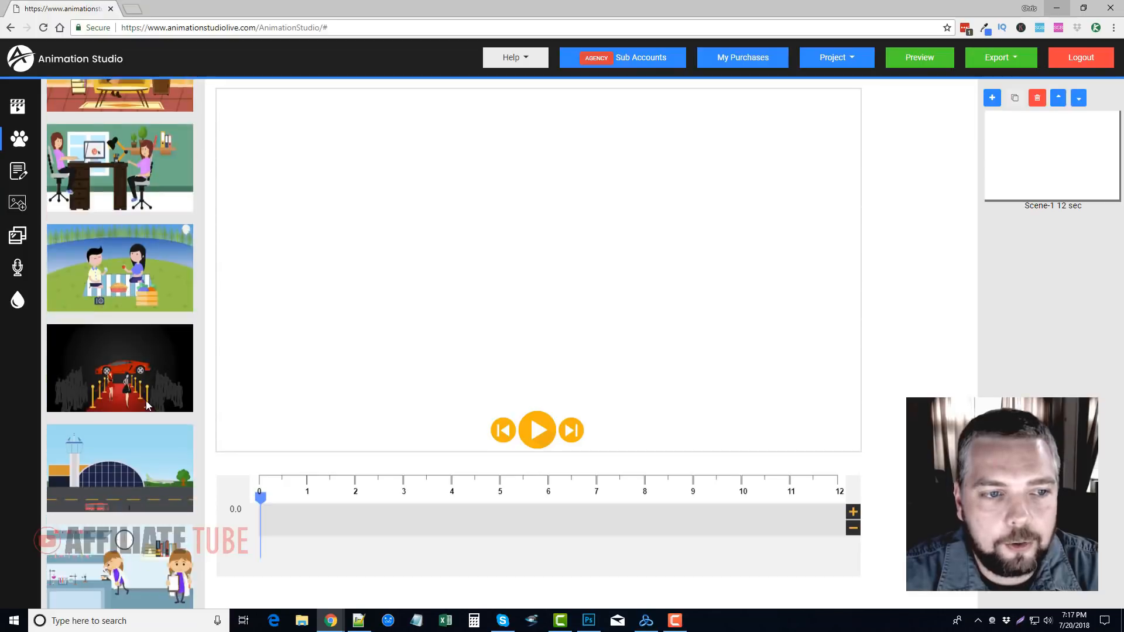
scroll(147, 405, "down", 15)
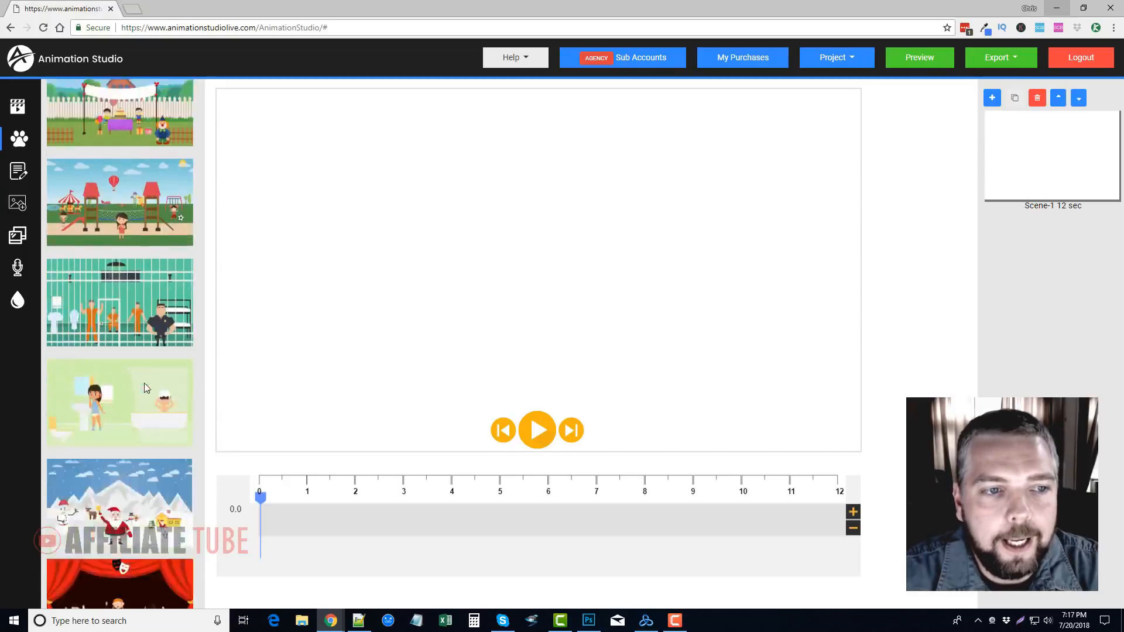
scroll(146, 389, "down", 15)
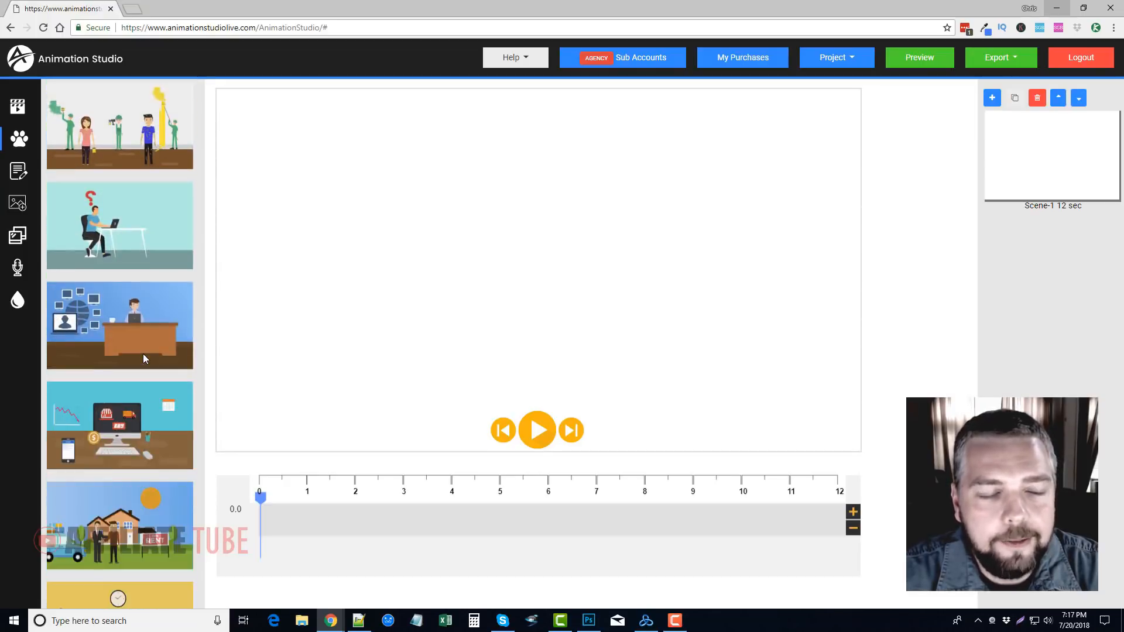
scroll(144, 356, "down", 6)
scroll(142, 346, "up", 8)
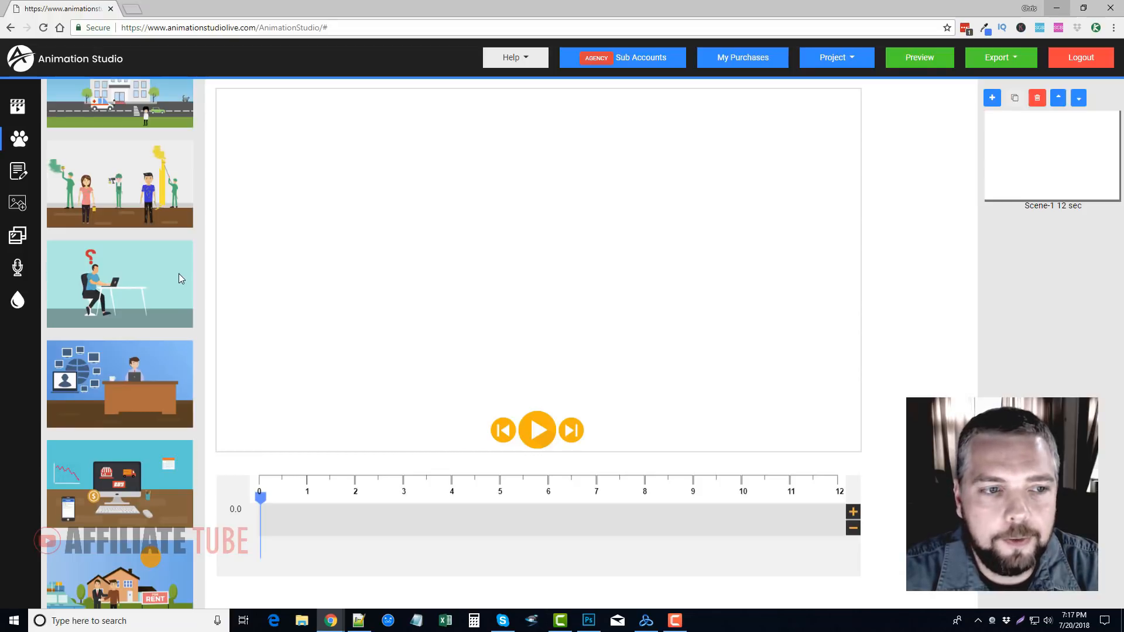
scroll(183, 347, "down", 20)
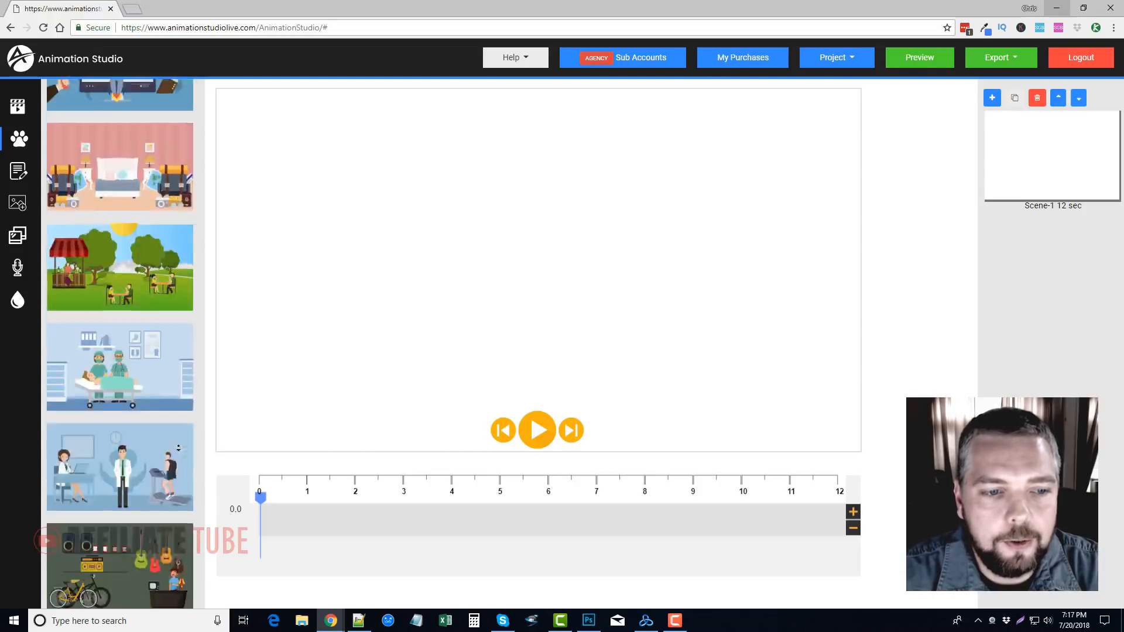
scroll(171, 258, "up", 15)
scroll(167, 81, "up", 20)
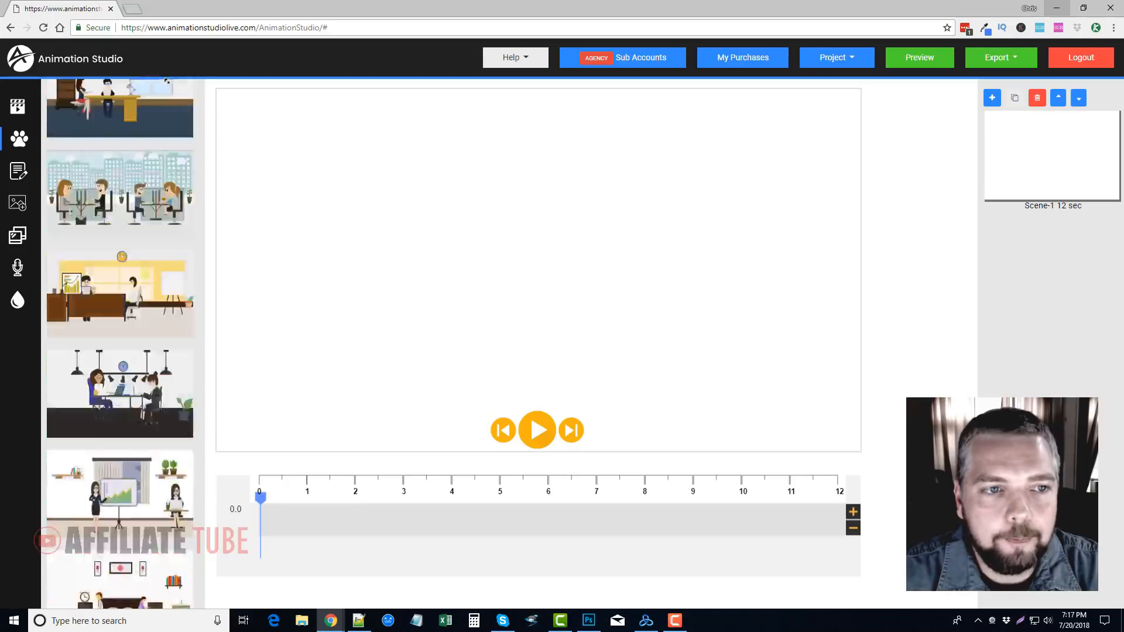
scroll(133, 366, "down", 10)
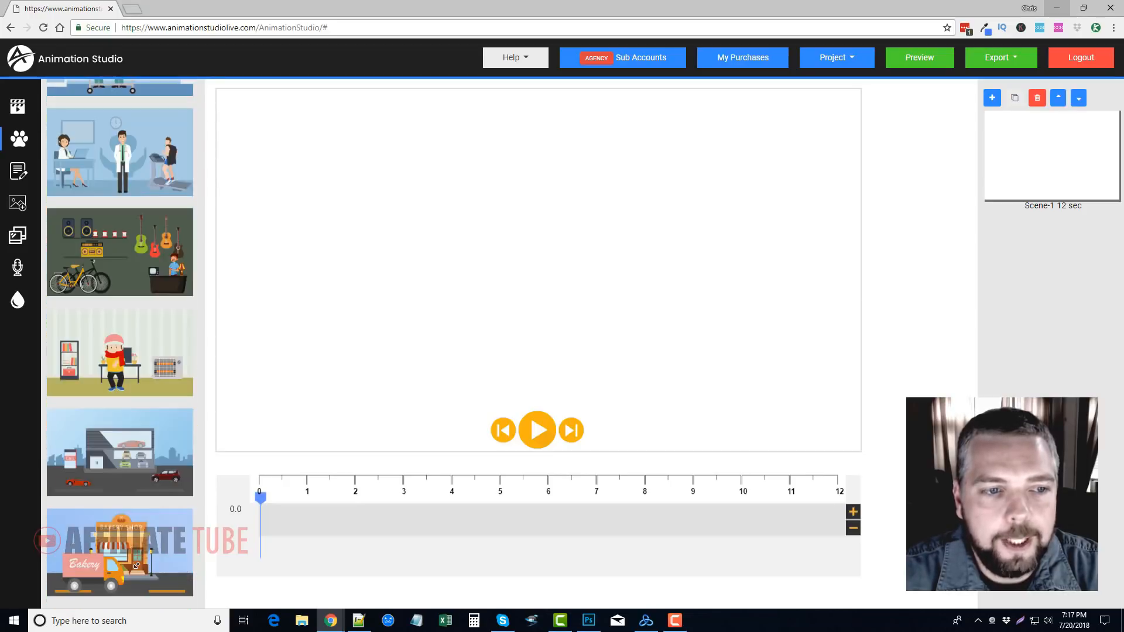
scroll(140, 454, "up", 8)
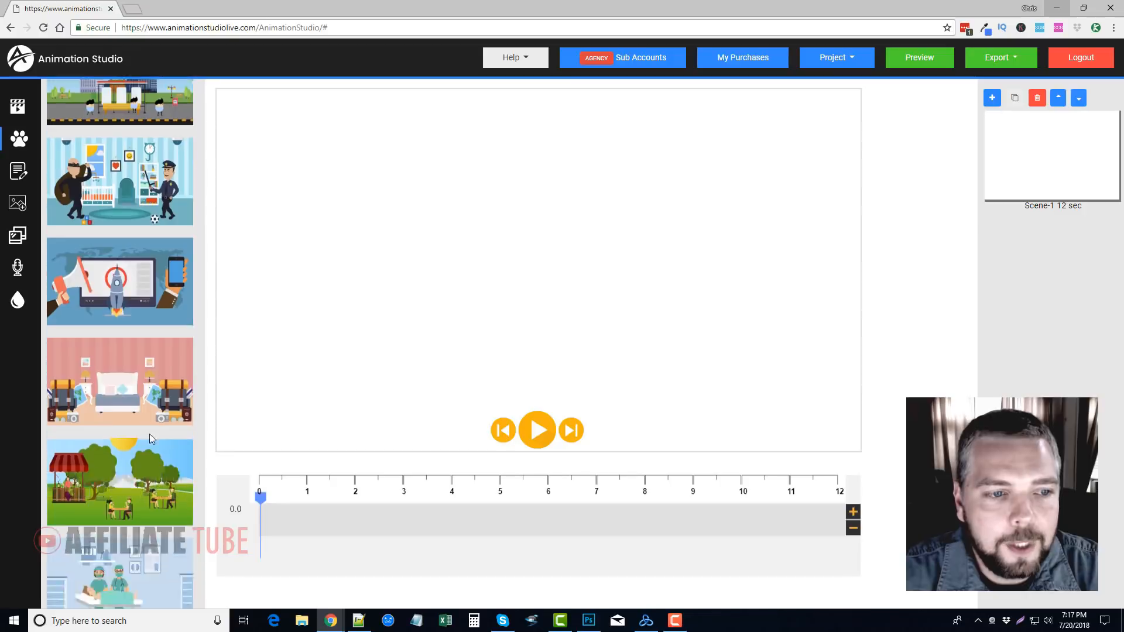
scroll(146, 332, "up", 1)
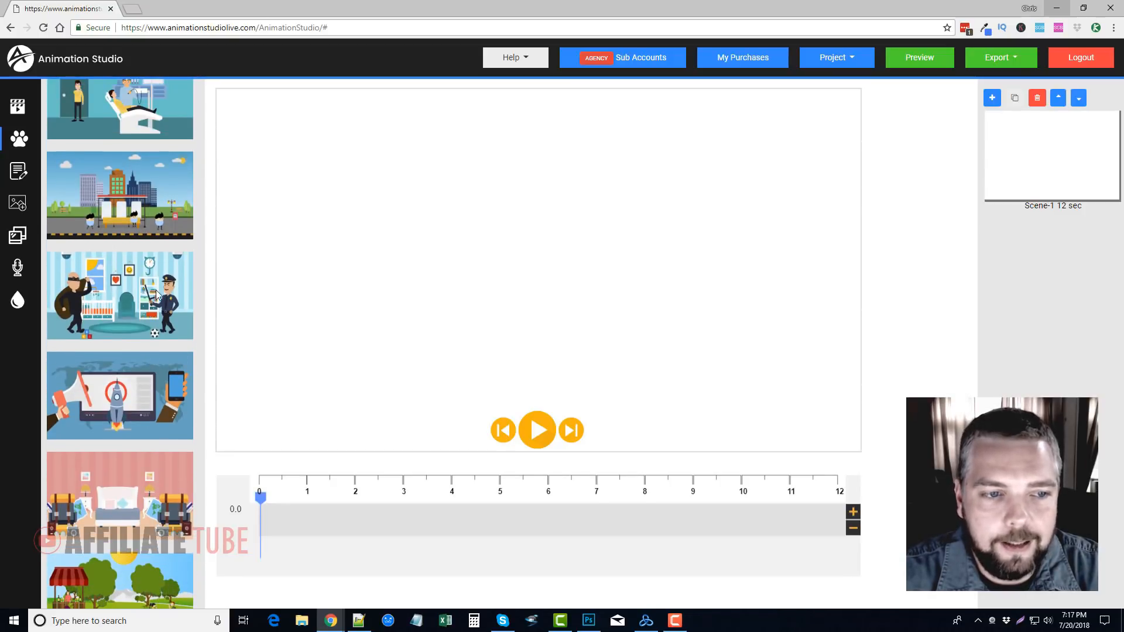
Open the burglar and police officer set and add its nursery room background, positioned and enlarged to fill the whole canvas
left_click(119, 287)
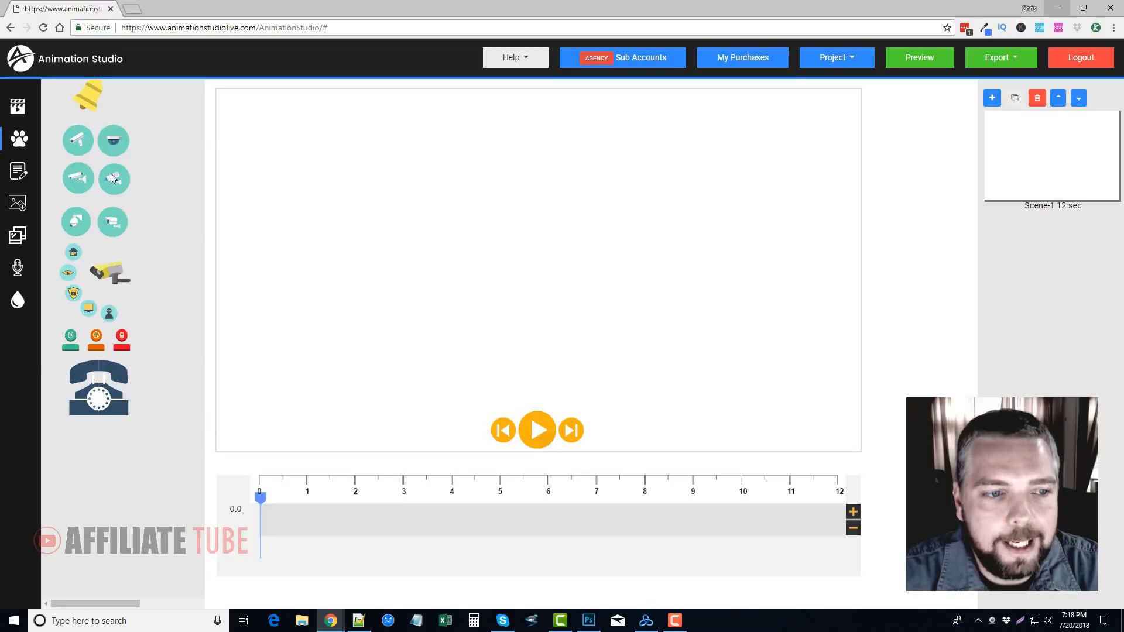
scroll(128, 210, "up", 3)
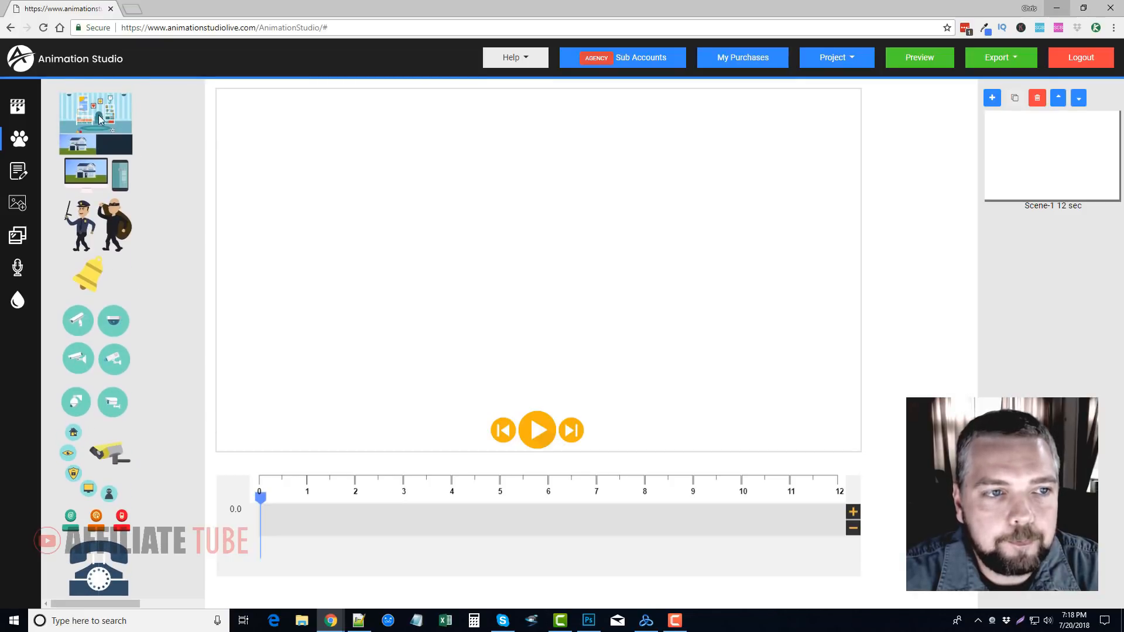
left_click(96, 109)
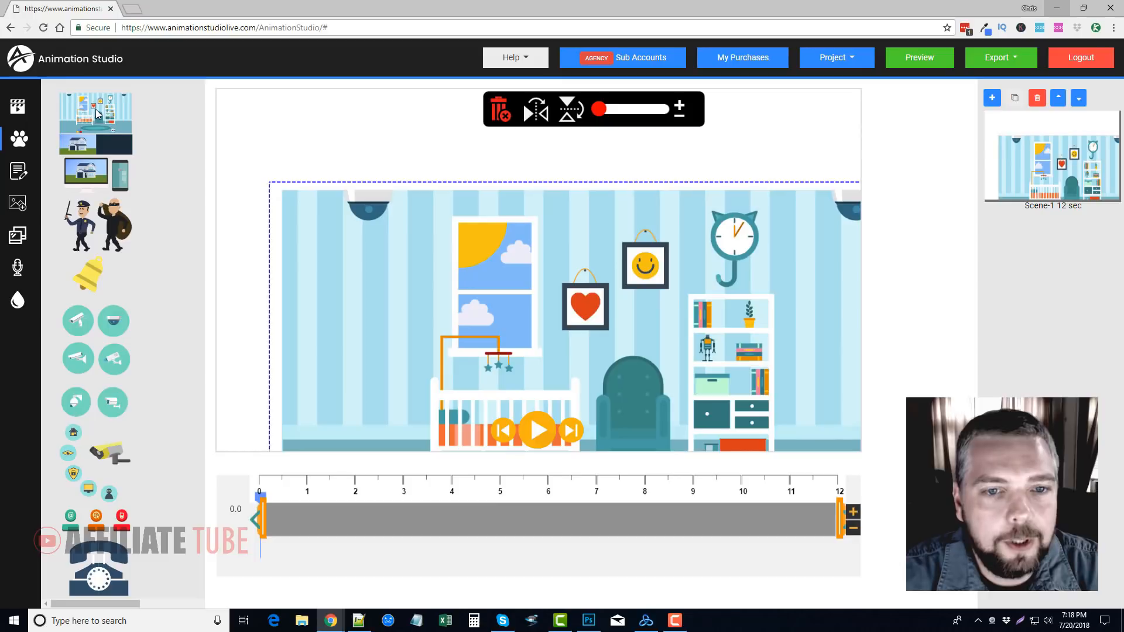
left_click_drag(425, 258, 376, 206)
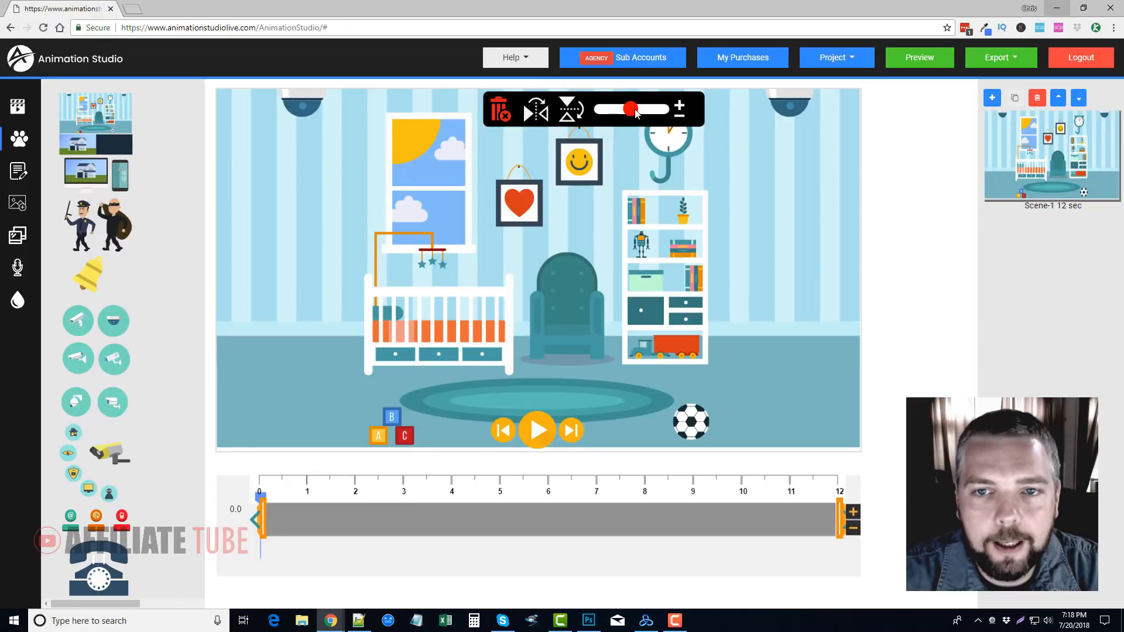
left_click_drag(636, 112, 643, 113)
left_click_drag(649, 228, 606, 229)
mouse_move(638, 113)
left_mouse_down()
mouse_move(599, 113)
mouse_move(668, 116)
mouse_move(637, 124)
left_mouse_up()
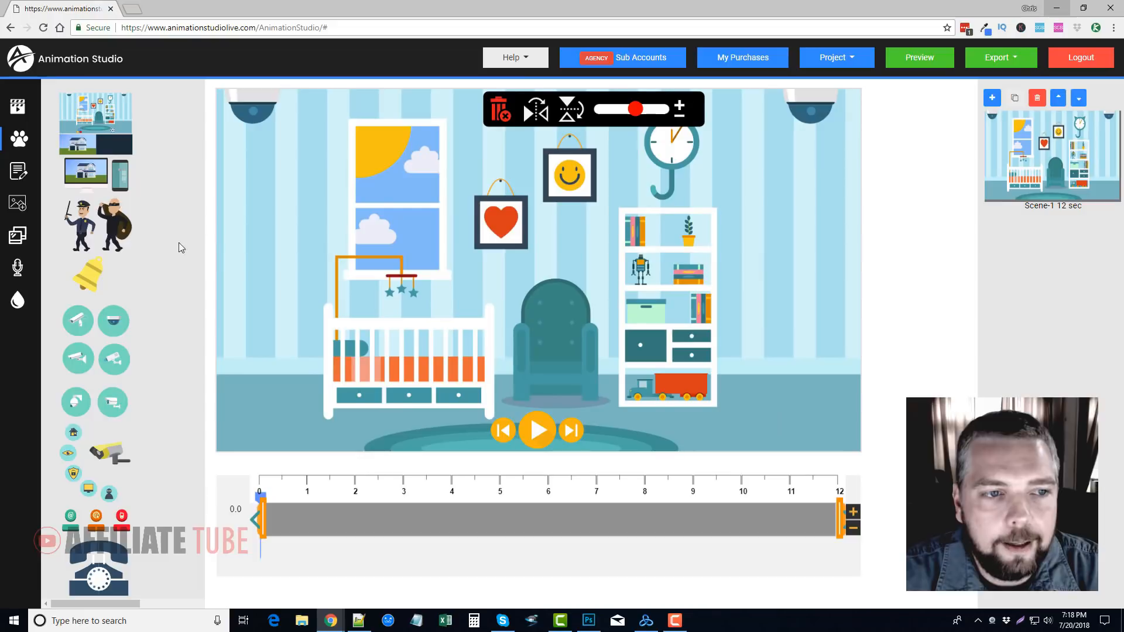
Add the police officer to the right of the bookshelf and the burglar in front of the crib's left end
left_click(82, 227)
left_click_drag(380, 260, 781, 328)
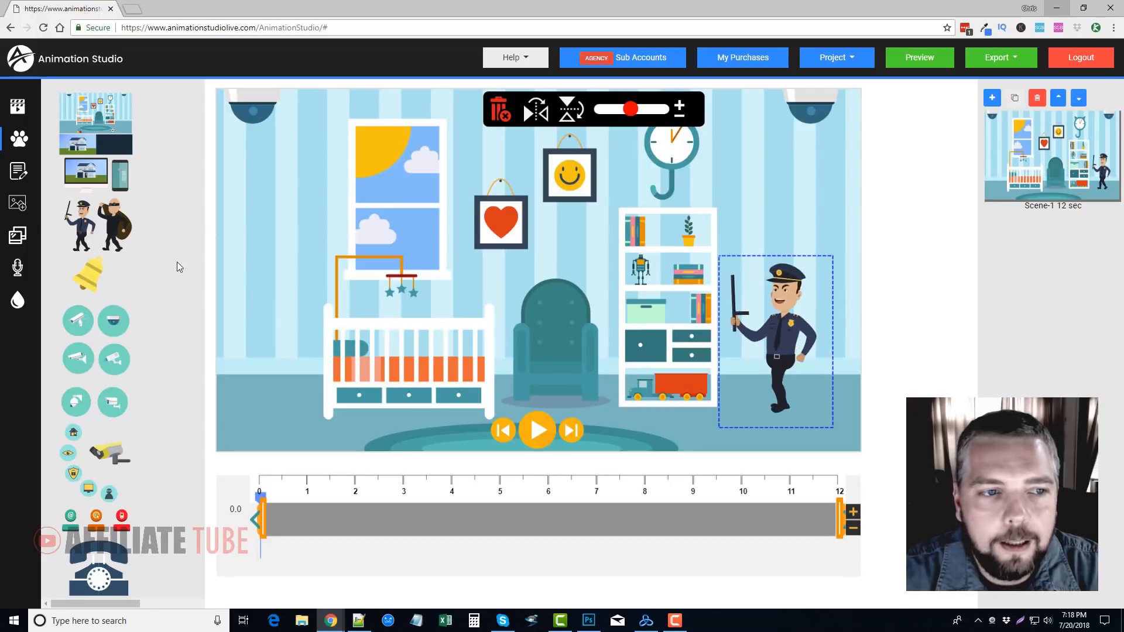
left_click(116, 225)
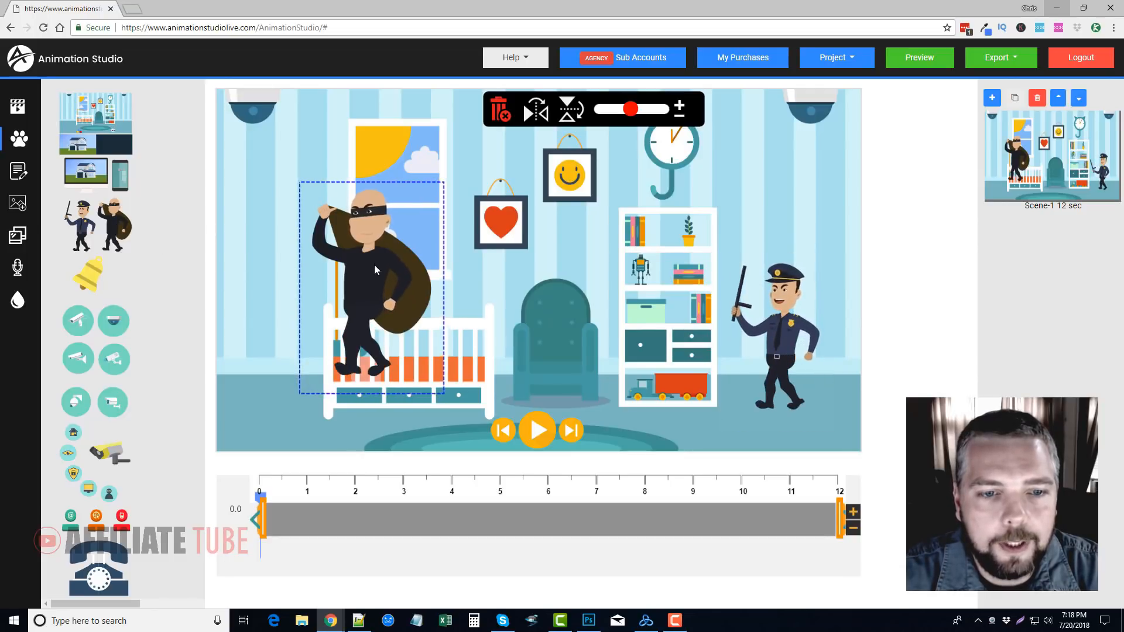
left_click_drag(375, 270, 287, 301)
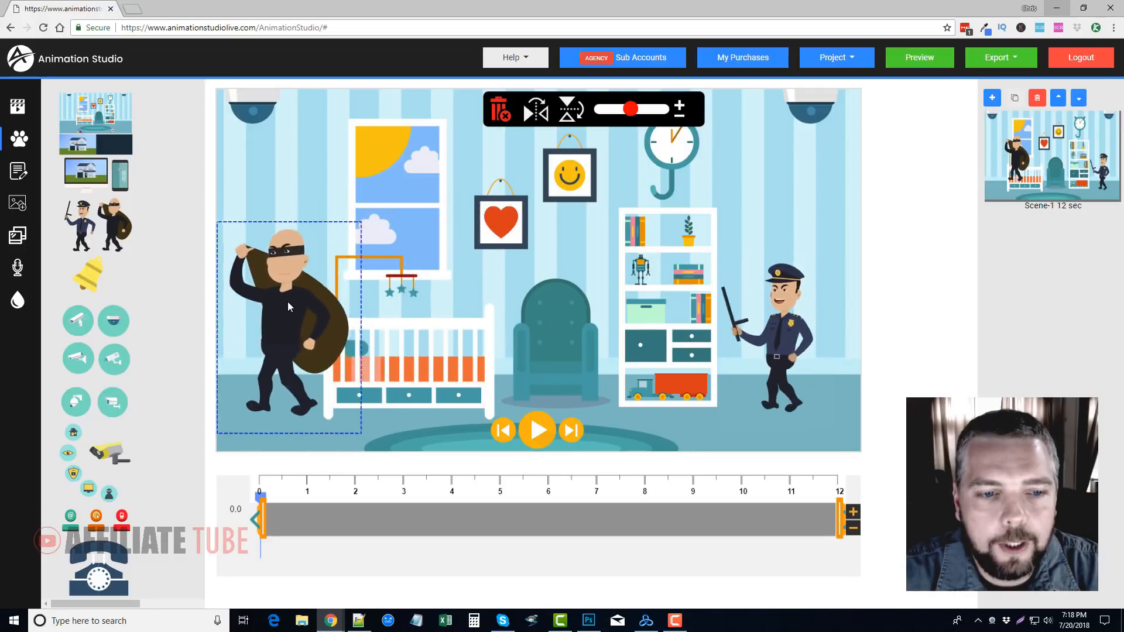
Trim the police officer's time on screen so it runs from the scene's start to about 5.5 seconds
left_click(804, 354)
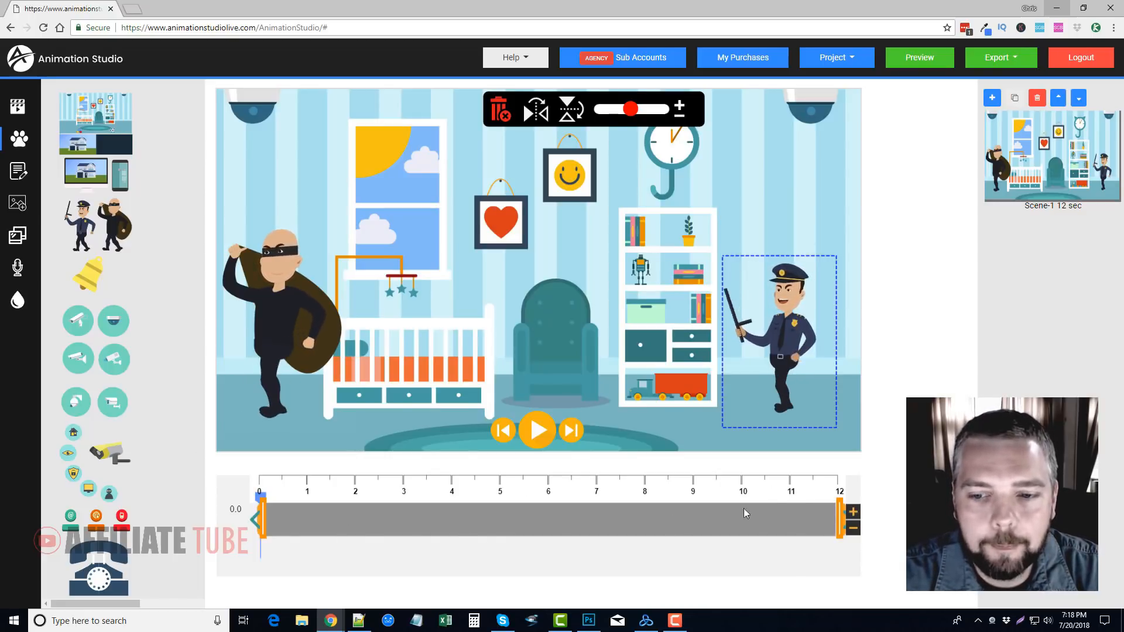
left_click_drag(840, 519, 521, 520)
left_click_drag(263, 520, 258, 520)
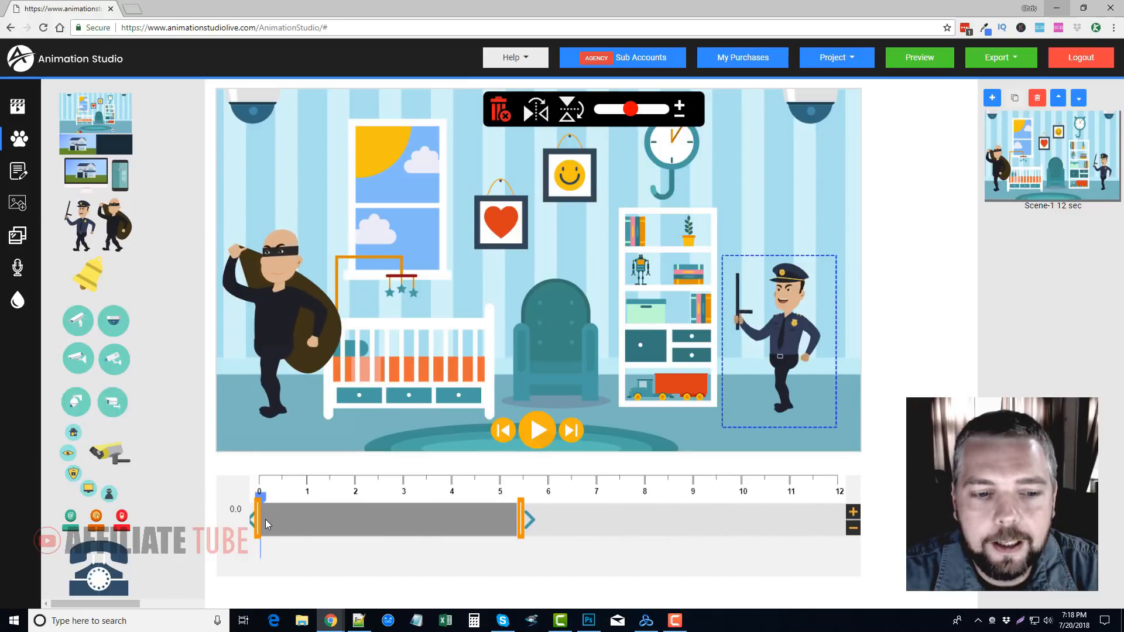
mouse_move(332, 519)
left_mouse_down()
mouse_move(476, 520)
mouse_move(322, 518)
left_mouse_up()
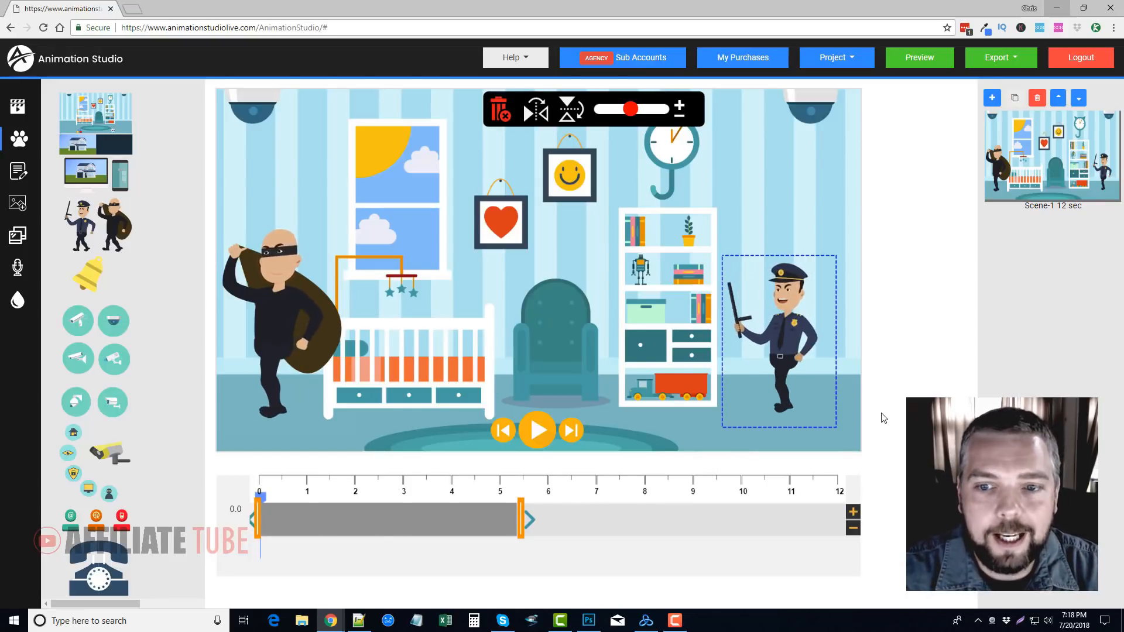
Make the burglar span the full 12-second scene and shift the police officer's appearance to about 6.5 to 12 seconds
left_click(283, 305)
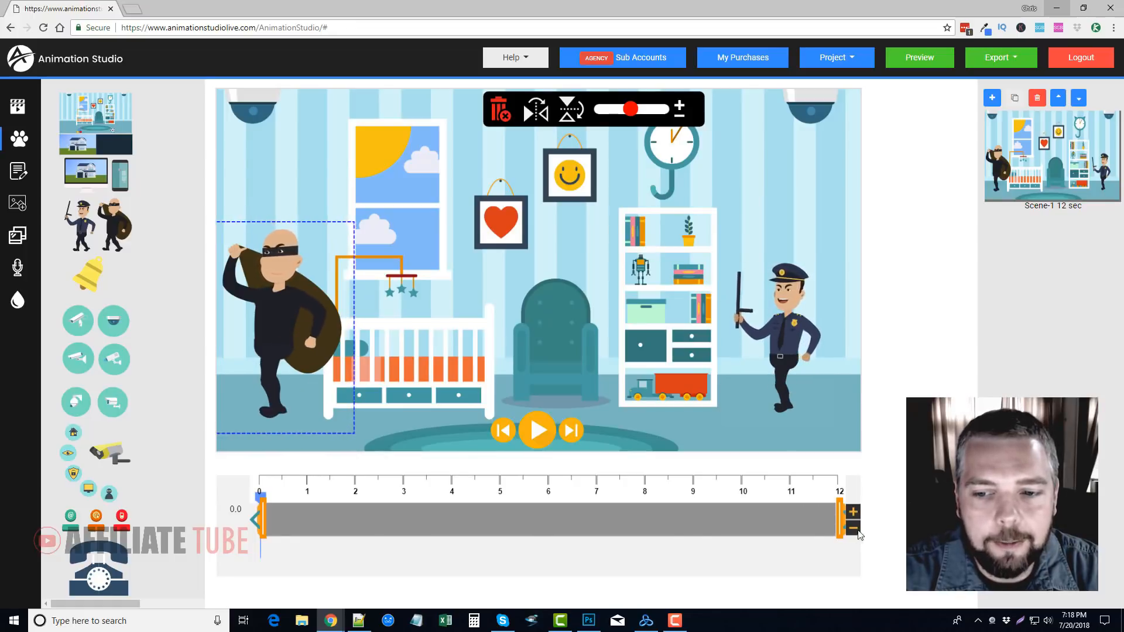
mouse_move(840, 519)
left_mouse_down()
mouse_move(482, 518)
mouse_move(842, 523)
left_mouse_up()
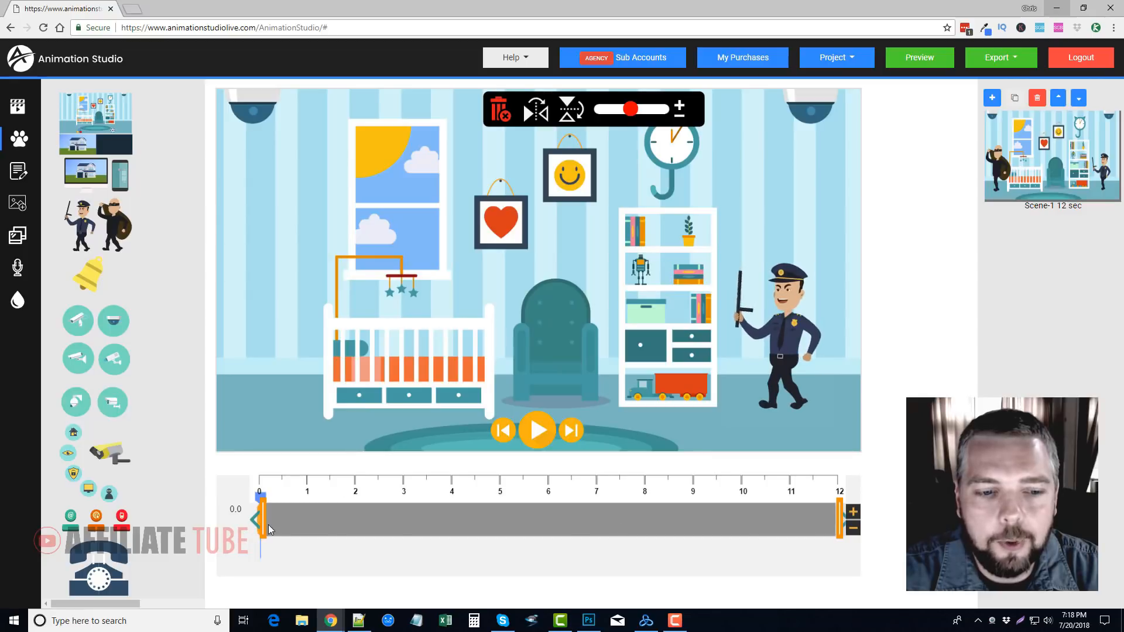
left_click_drag(326, 527, 257, 526)
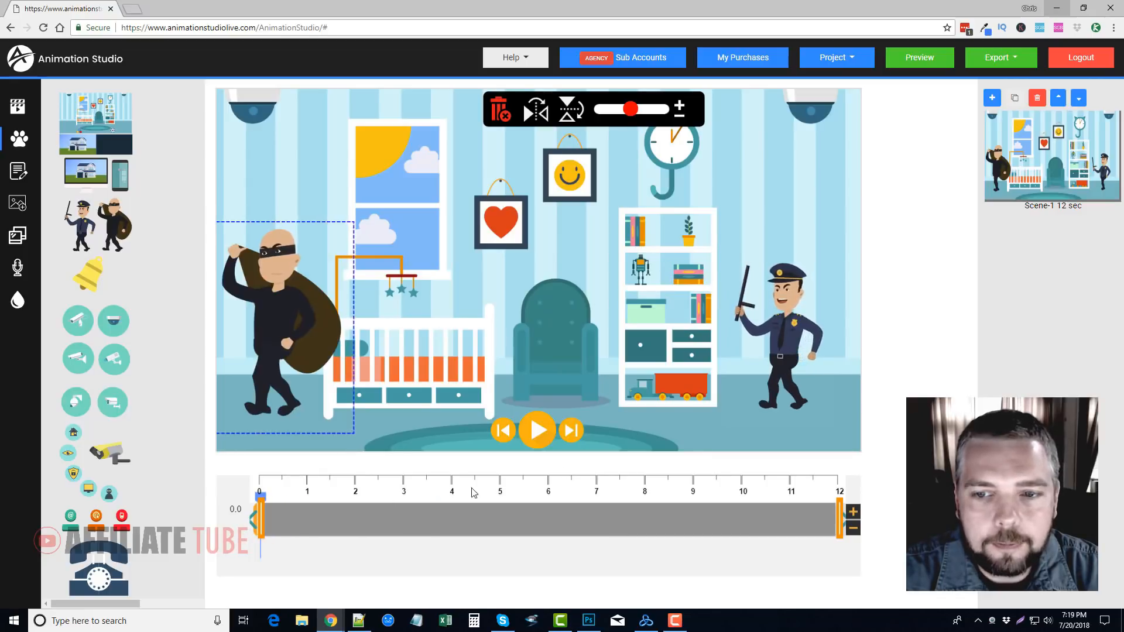
left_click(793, 333)
left_click_drag(410, 518, 641, 520)
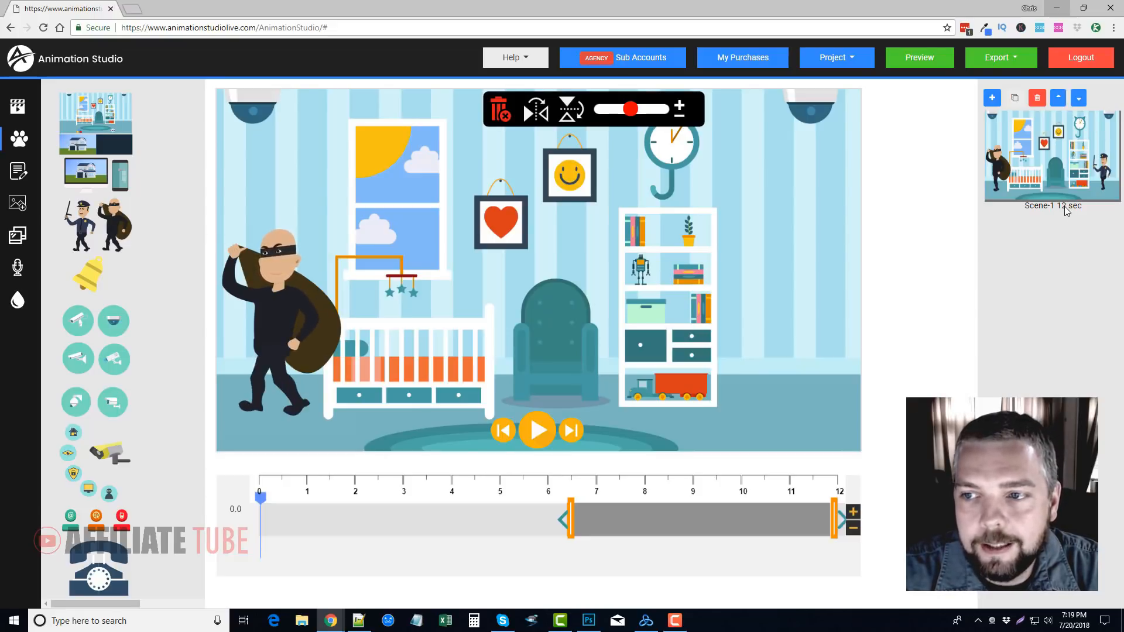
Extend Scene-1 to a length of 18 seconds
left_click(853, 514)
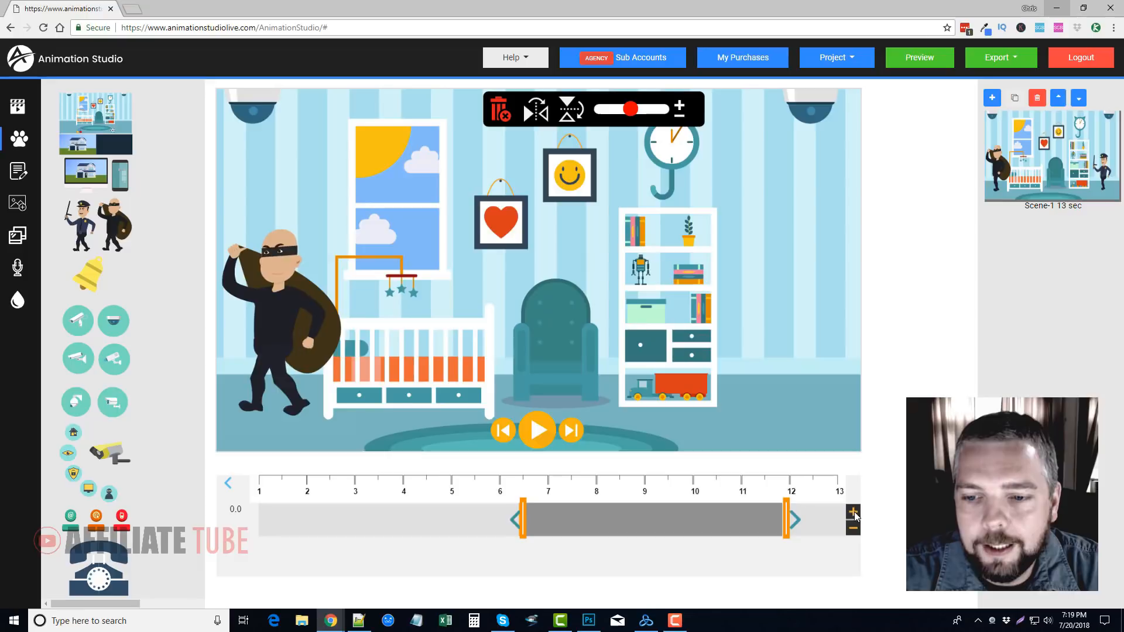
left_click(854, 513)
left_click(855, 513)
left_click(855, 514)
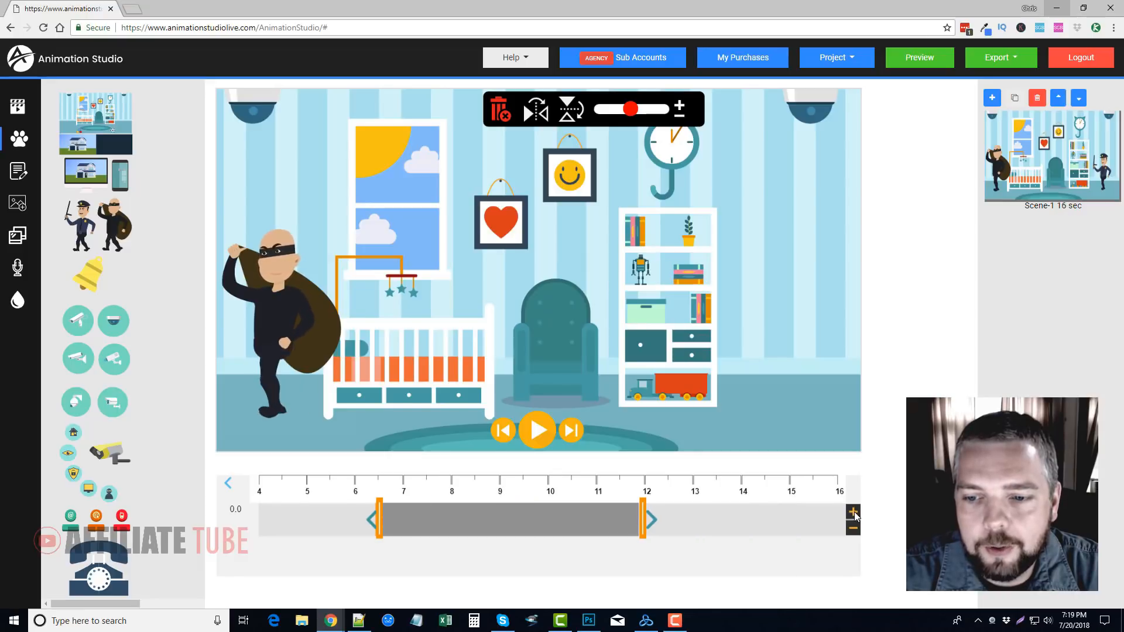
left_click(854, 513)
left_click(854, 513)
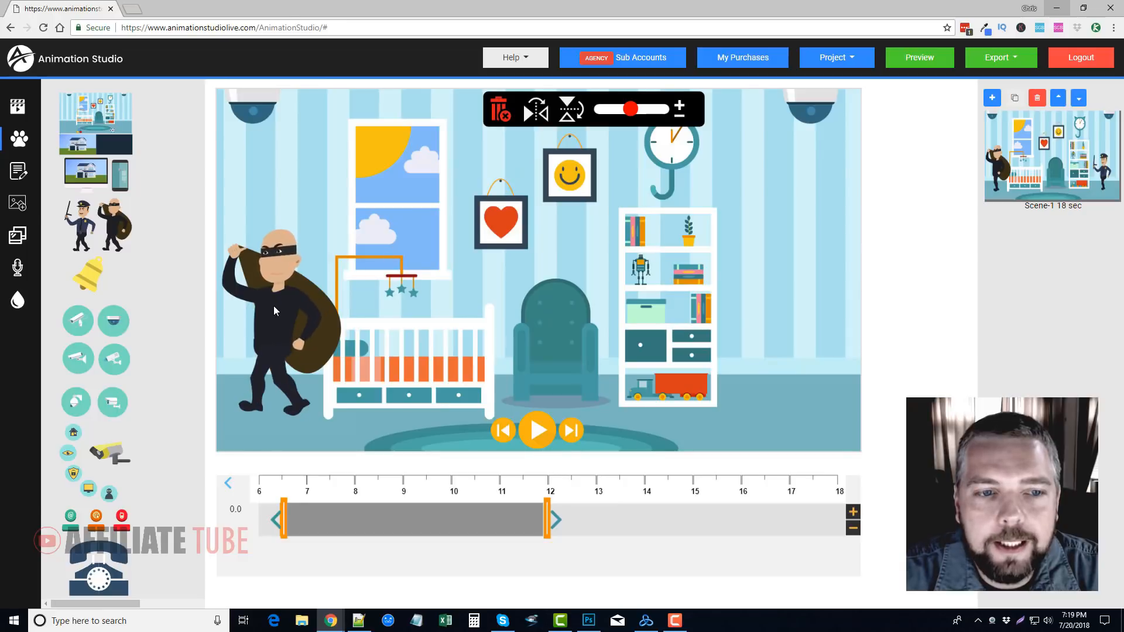
Delete the police officer and the burglar from the nursery scene
left_click(501, 108)
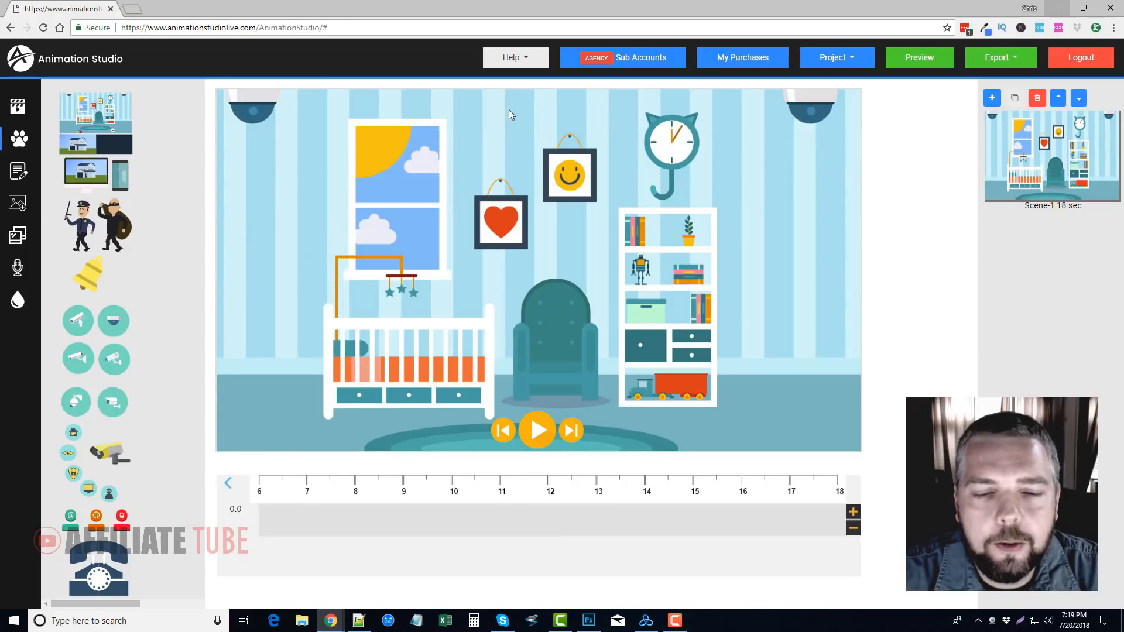
left_click(561, 321)
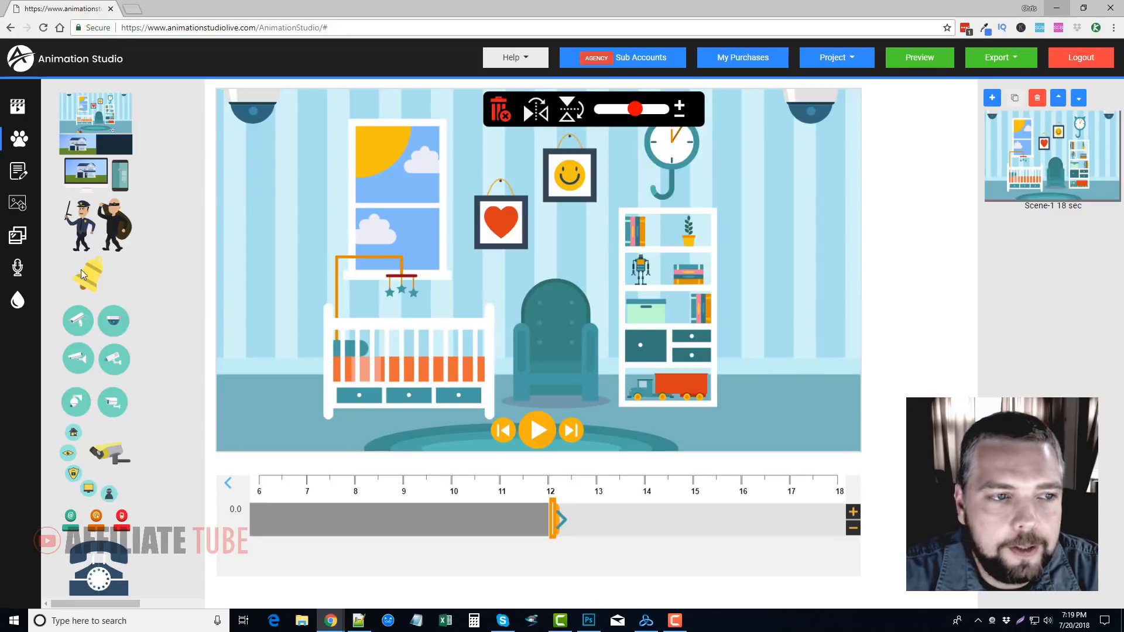
Browse the library of themed sets and open the yellow living-room set with the man and woman
left_click(21, 142)
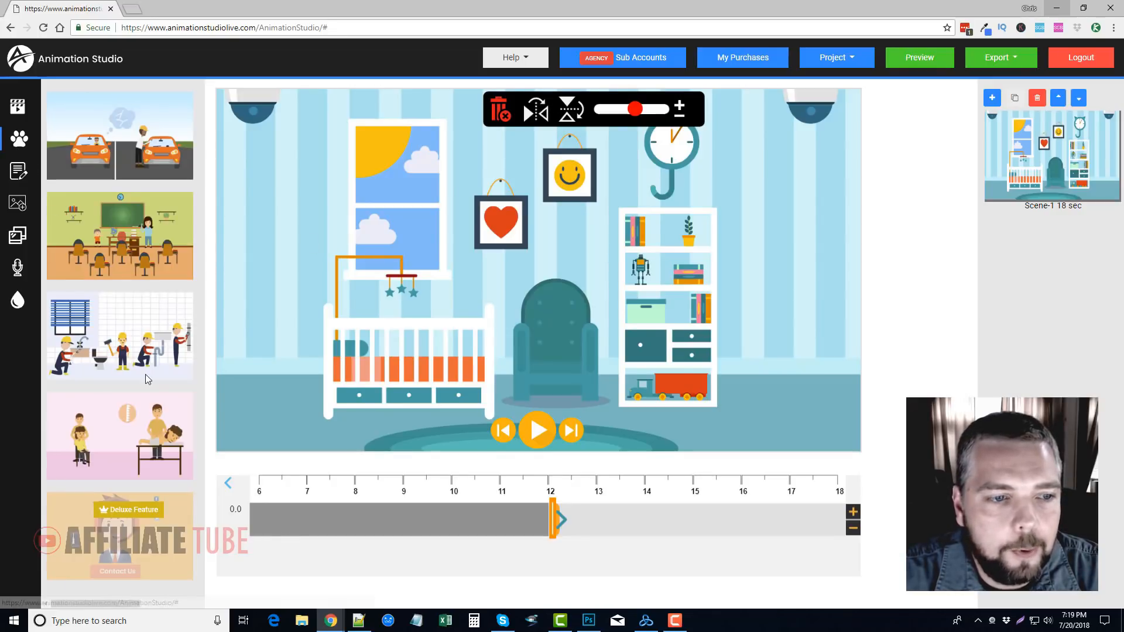
scroll(145, 374, "down", 9)
scroll(147, 358, "up", 6)
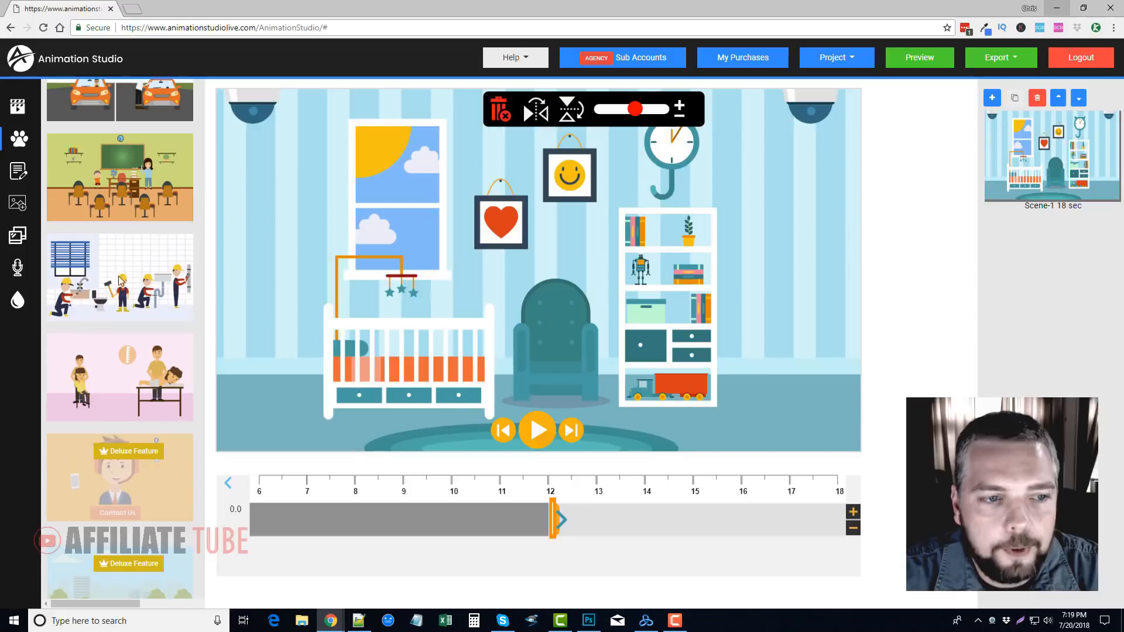
scroll(127, 273, "down", 3)
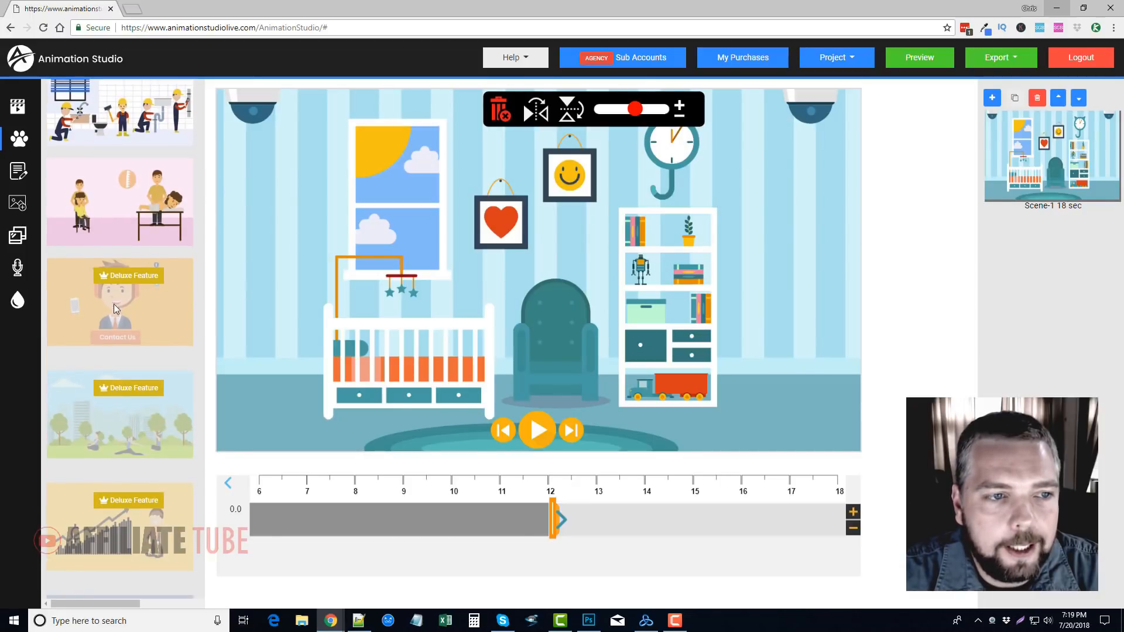
scroll(117, 352, "down", 10)
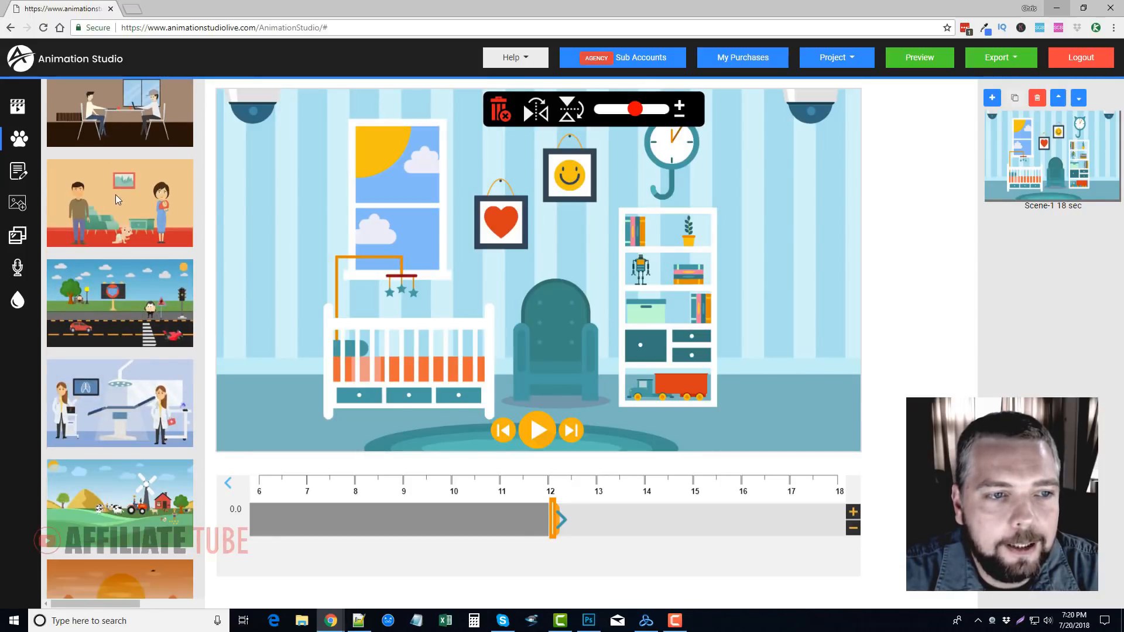
scroll(115, 413, "down", 15)
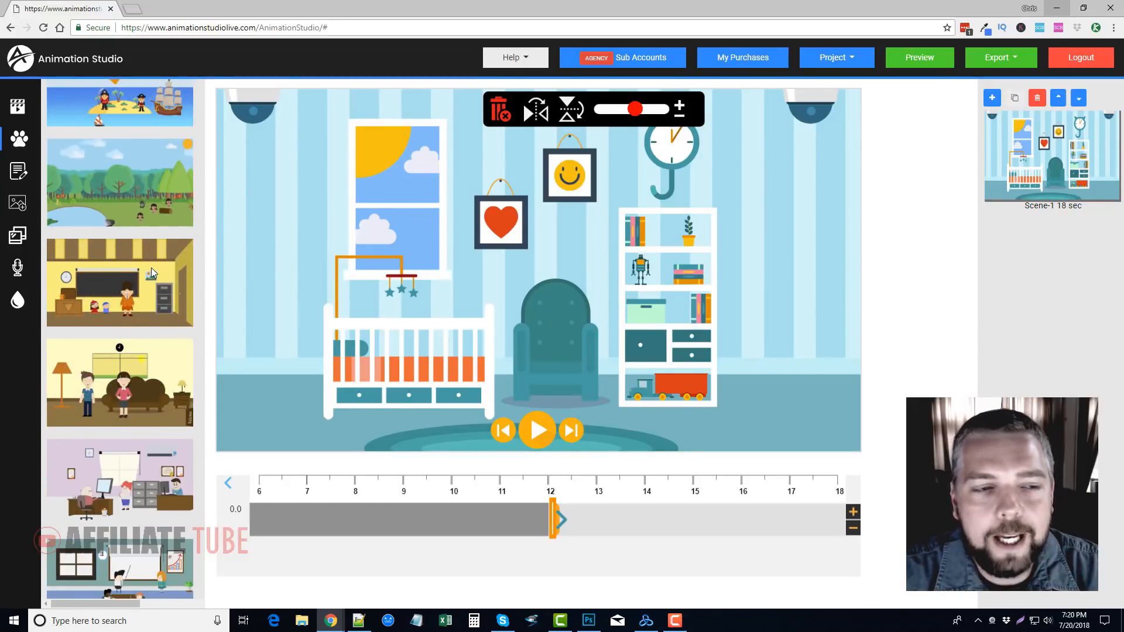
left_click(118, 404)
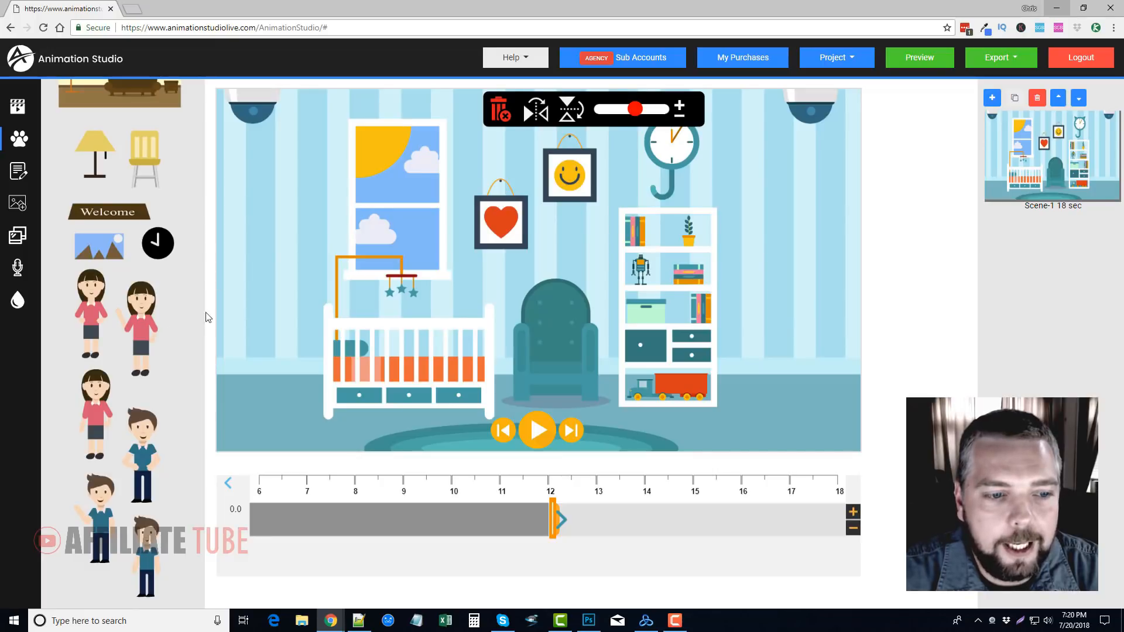
Add the waving woman, enlarge her to more than half the canvas height, and place her to the right of the bookshelf
left_click(143, 321)
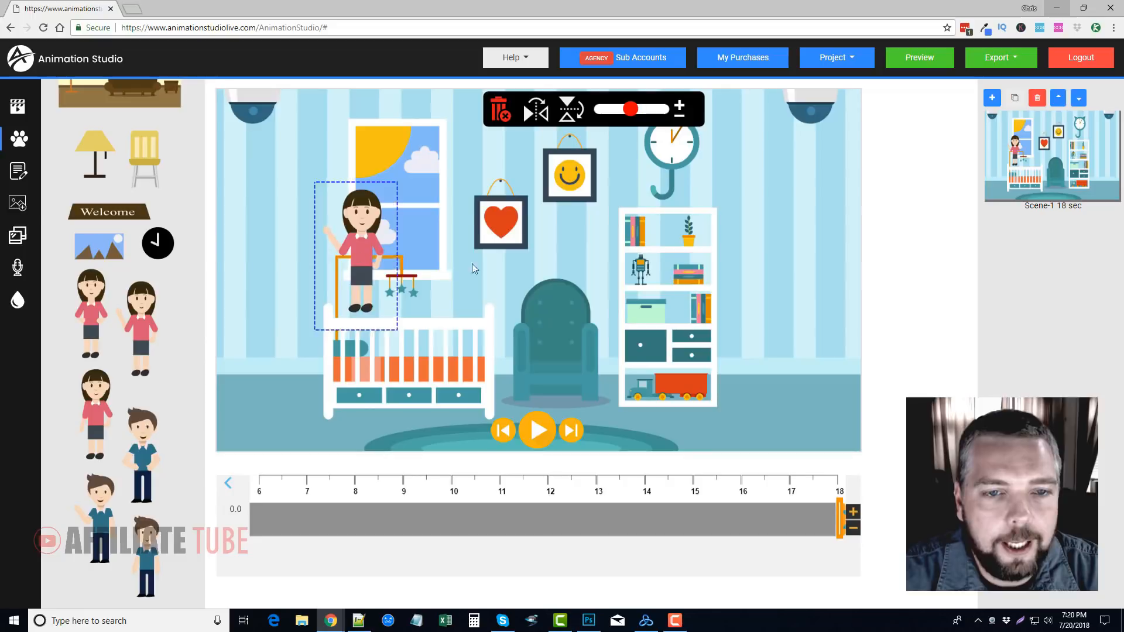
left_click_drag(331, 184, 772, 287)
left_click_drag(631, 108, 662, 109)
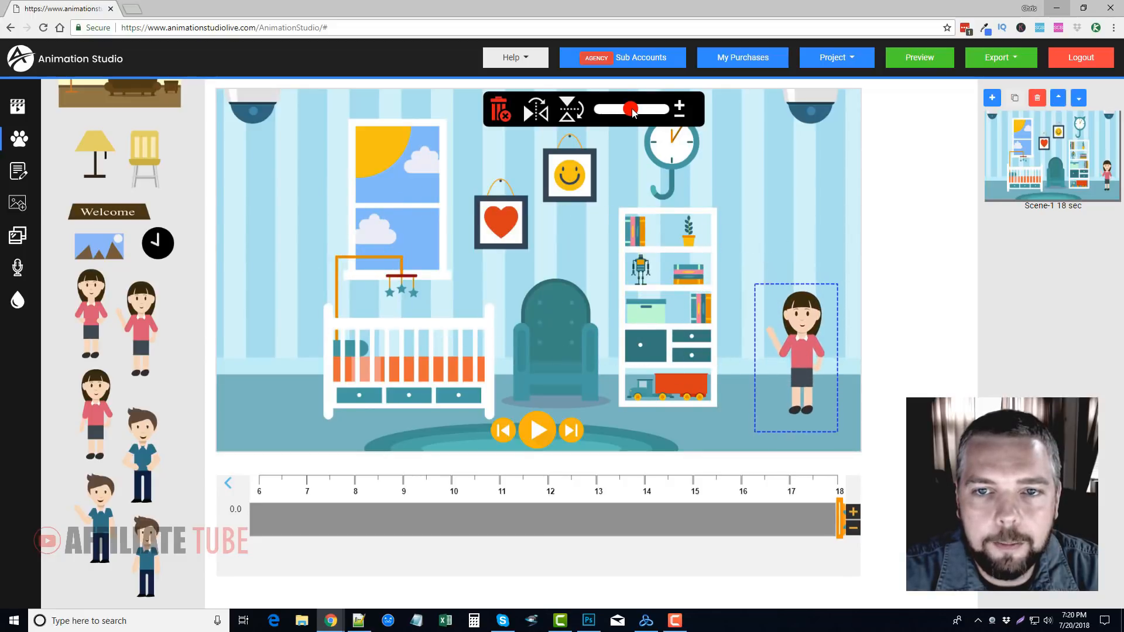
left_click_drag(824, 346, 775, 250)
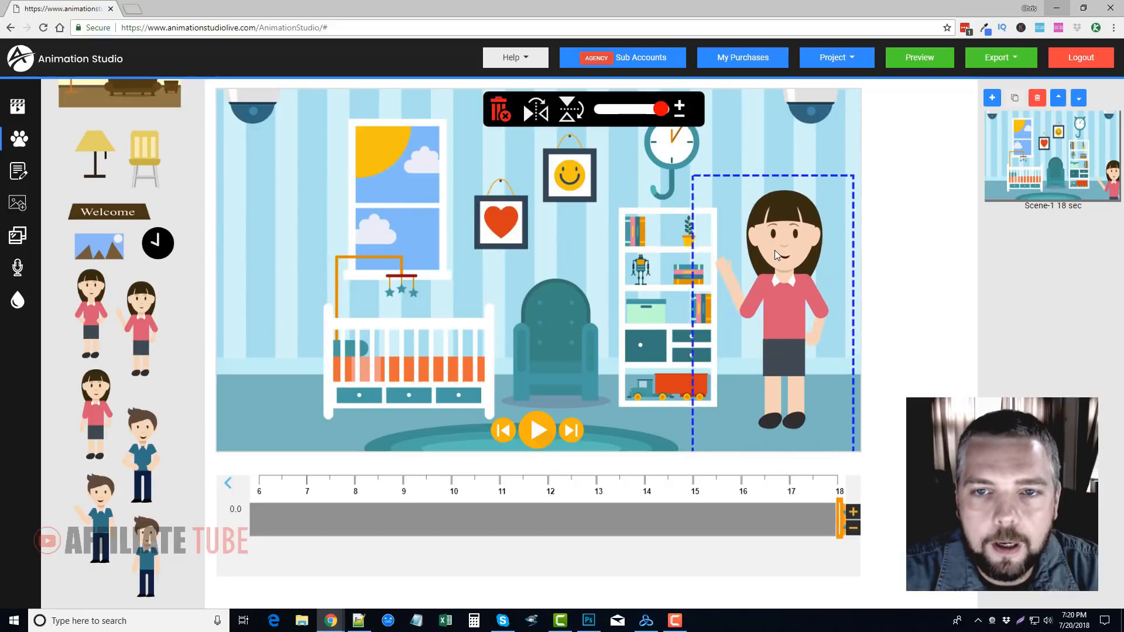
Try the horizontal and vertical flips on the woman, then restore her original orientation beside the bookshelf
left_click(536, 112)
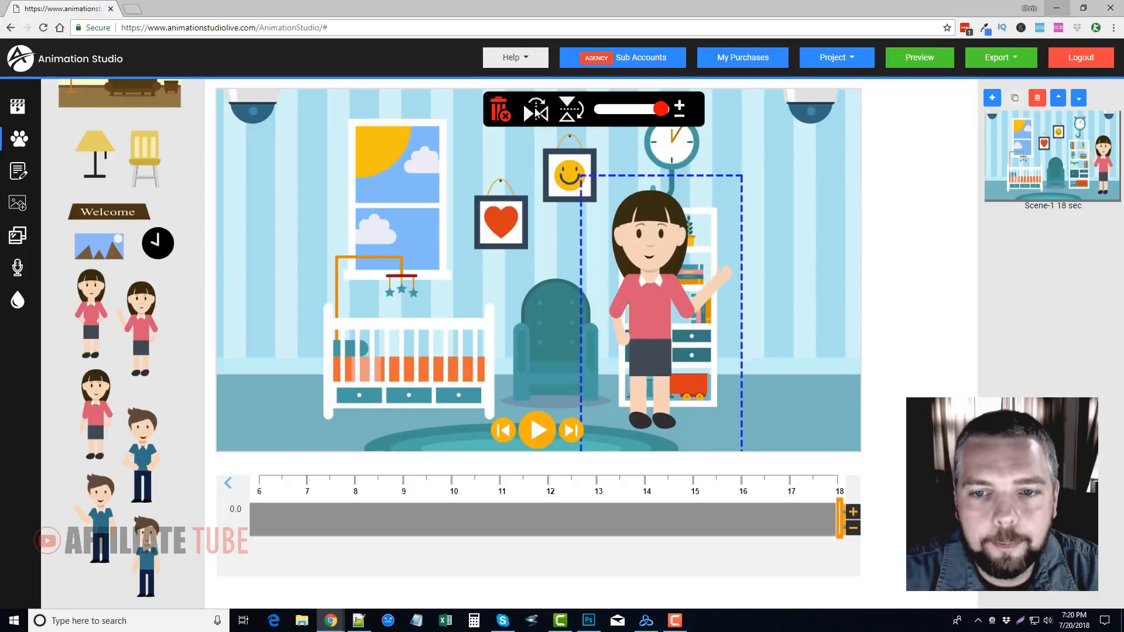
left_click(537, 112)
left_click(568, 115)
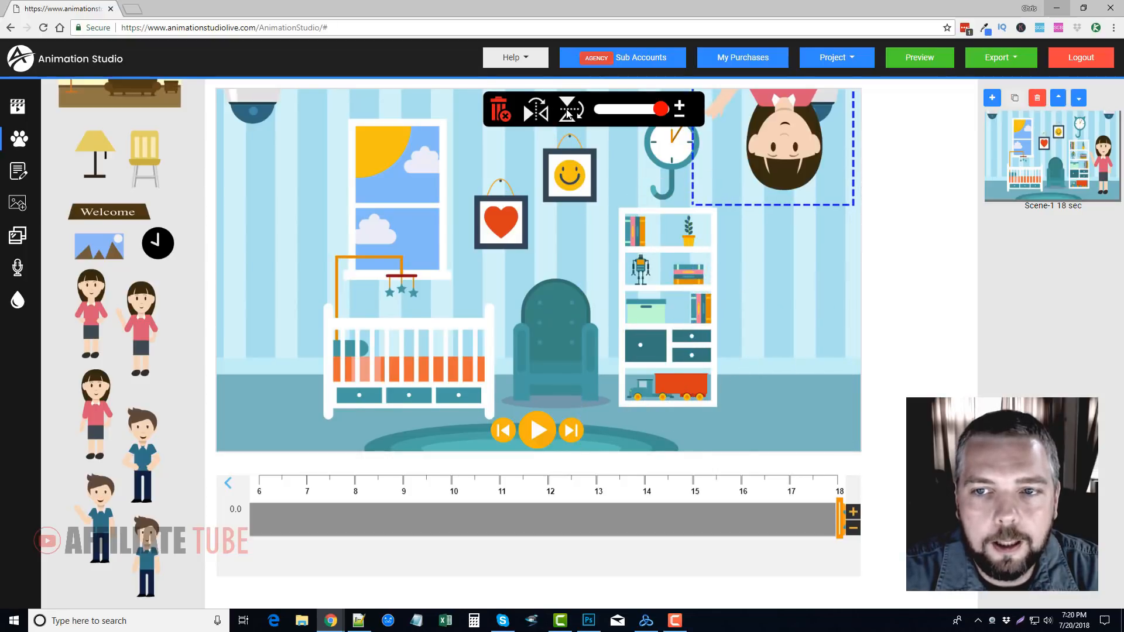
left_click_drag(774, 140, 361, 208)
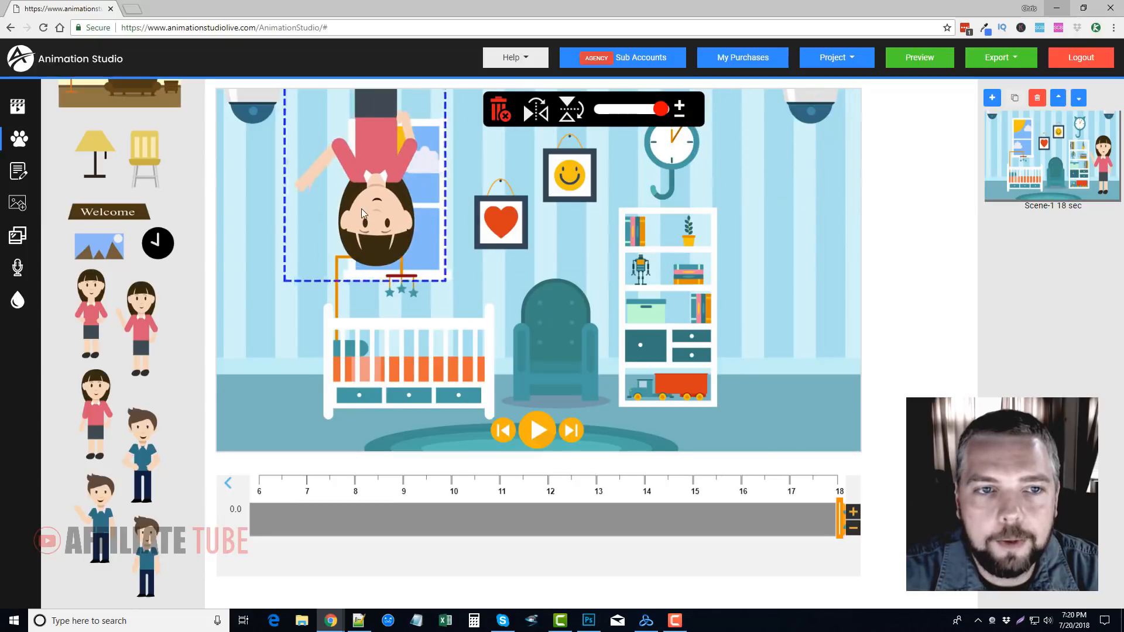
left_click(566, 113)
left_click_drag(391, 304, 780, 297)
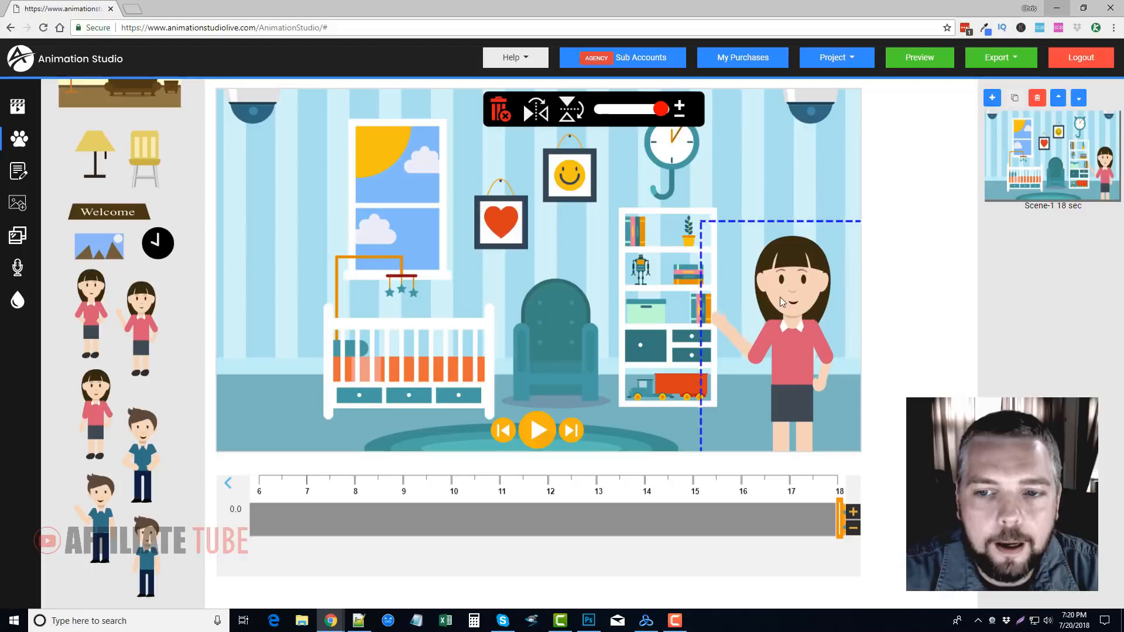
Browse the library of themed sets again and open the farm set with the windmill and animals
left_click(24, 168)
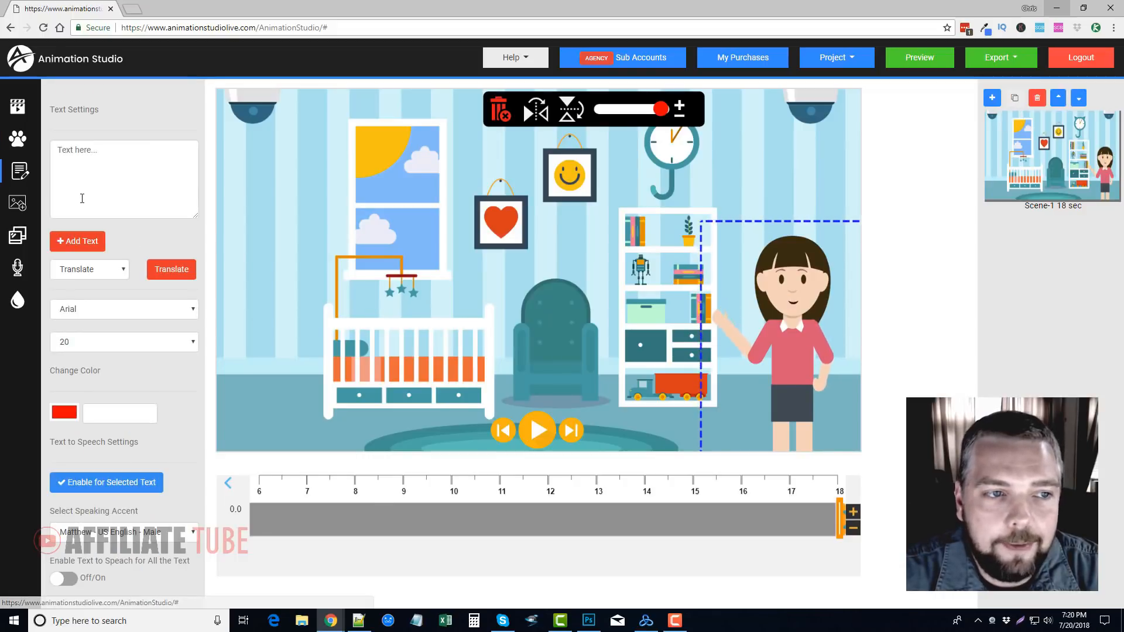
left_click(23, 141)
scroll(146, 448, "down", 8)
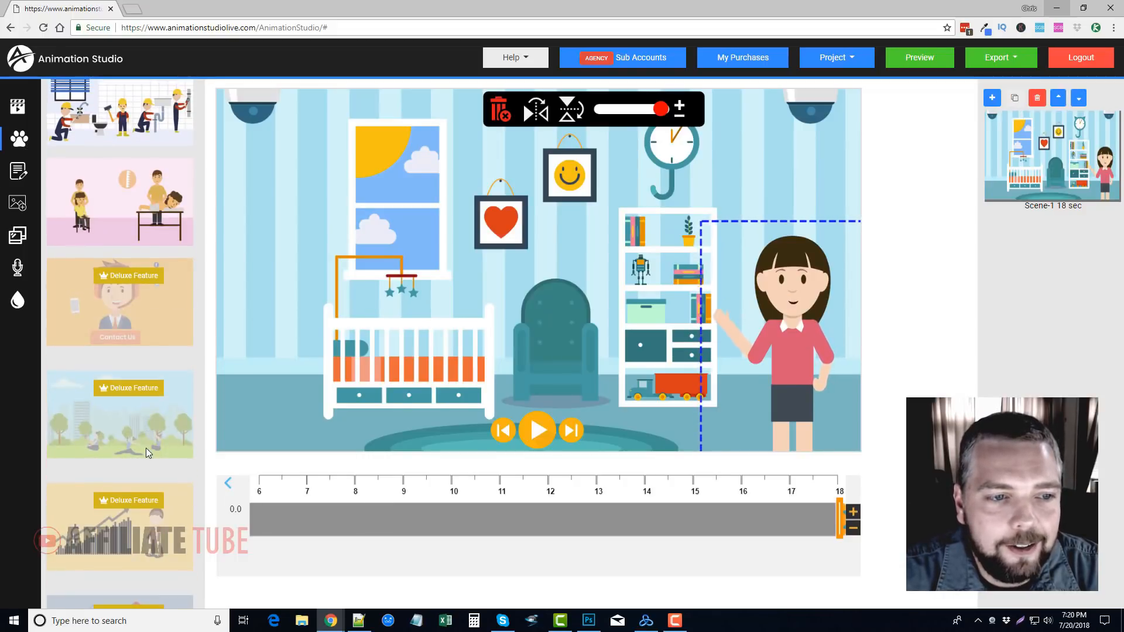
scroll(139, 484, "down", 10)
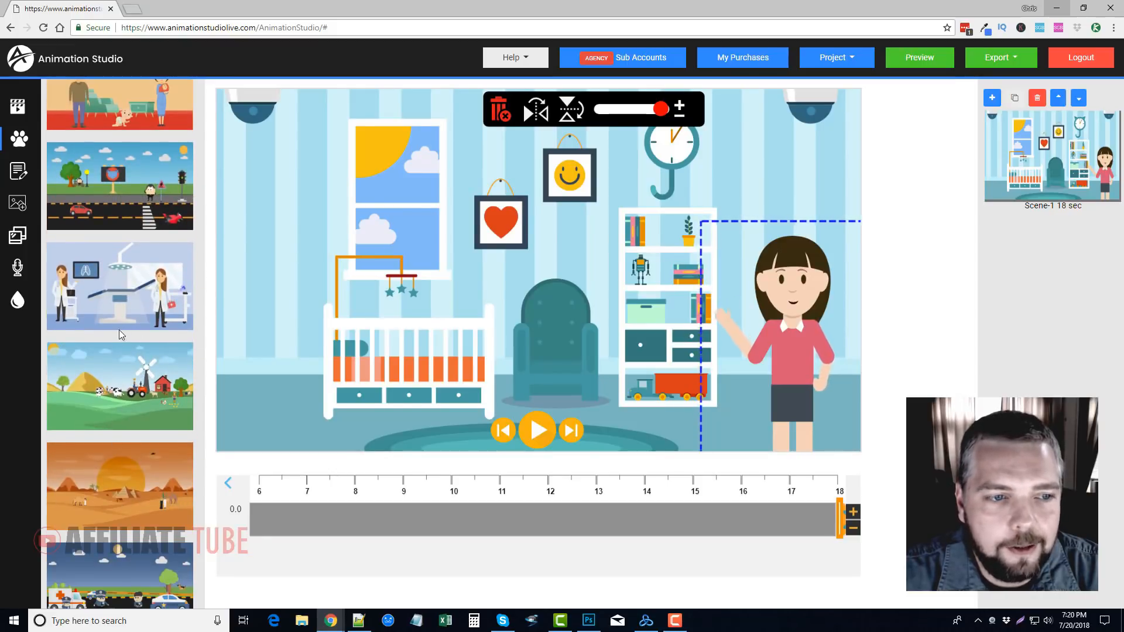
scroll(109, 394, "down", 10)
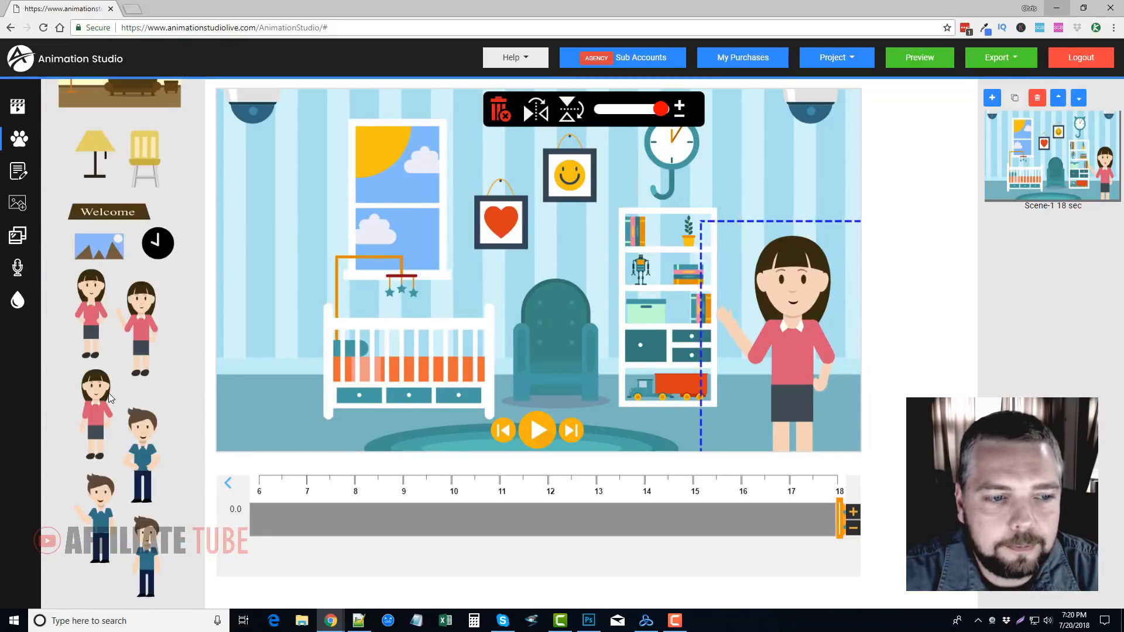
scroll(108, 399, "down", 10)
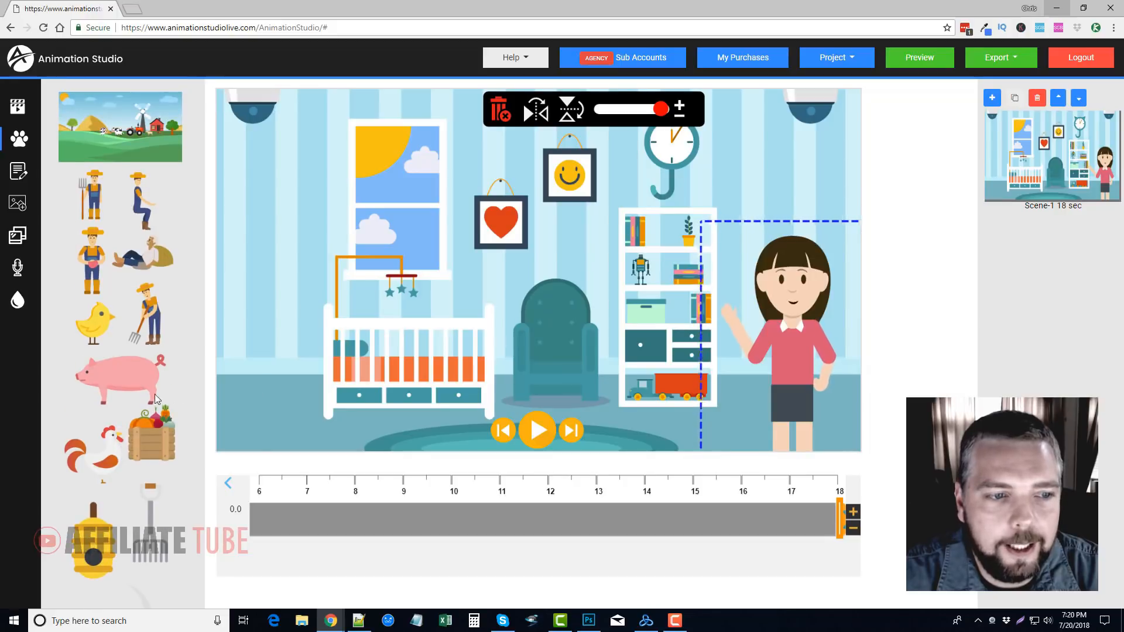
Add the pig, flip it horizontally so it faces the woman, and place it in front of the crib
left_click(114, 373)
left_click_drag(515, 276, 365, 358)
left_click(535, 110)
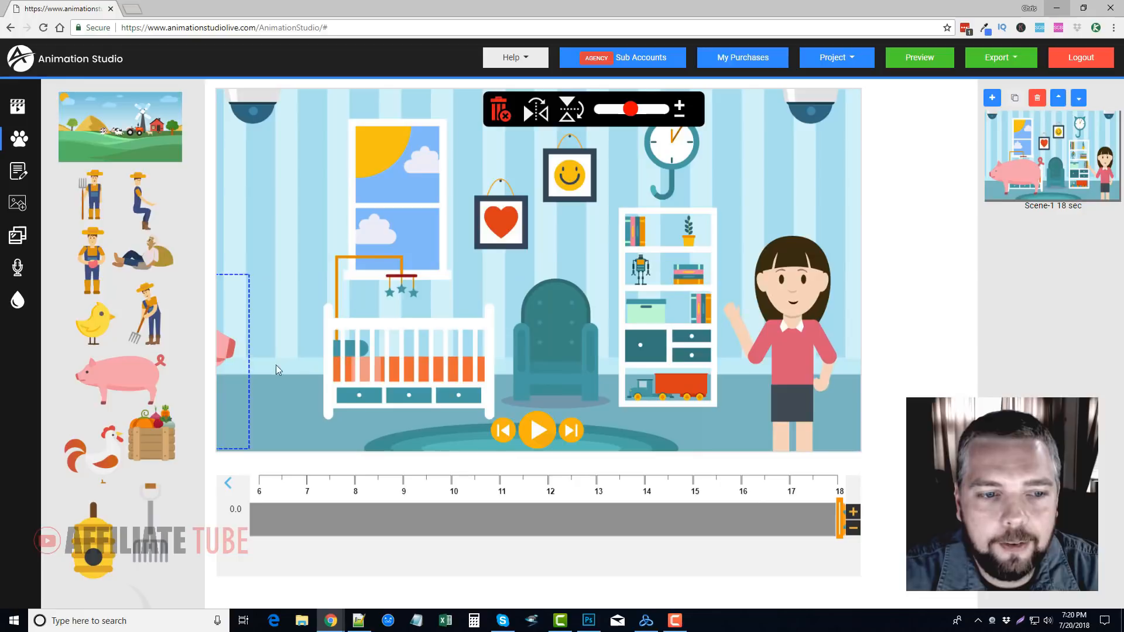
left_click_drag(240, 350, 493, 354)
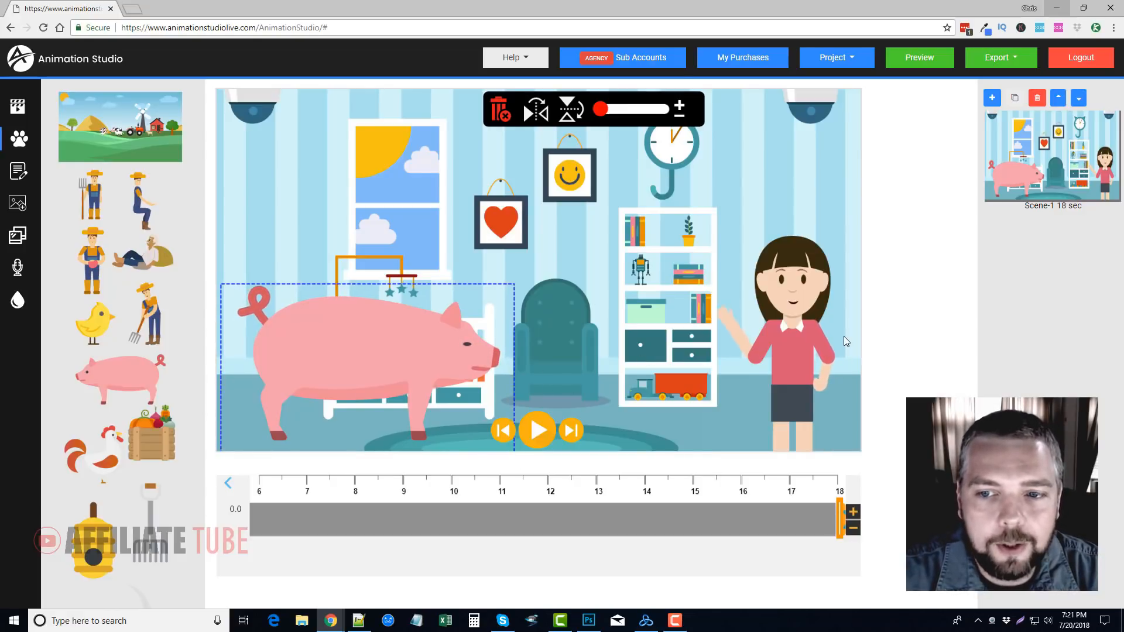
Move the woman over the bookshelf and shrink her to a small figure at its upper end
left_click_drag(797, 349, 778, 305)
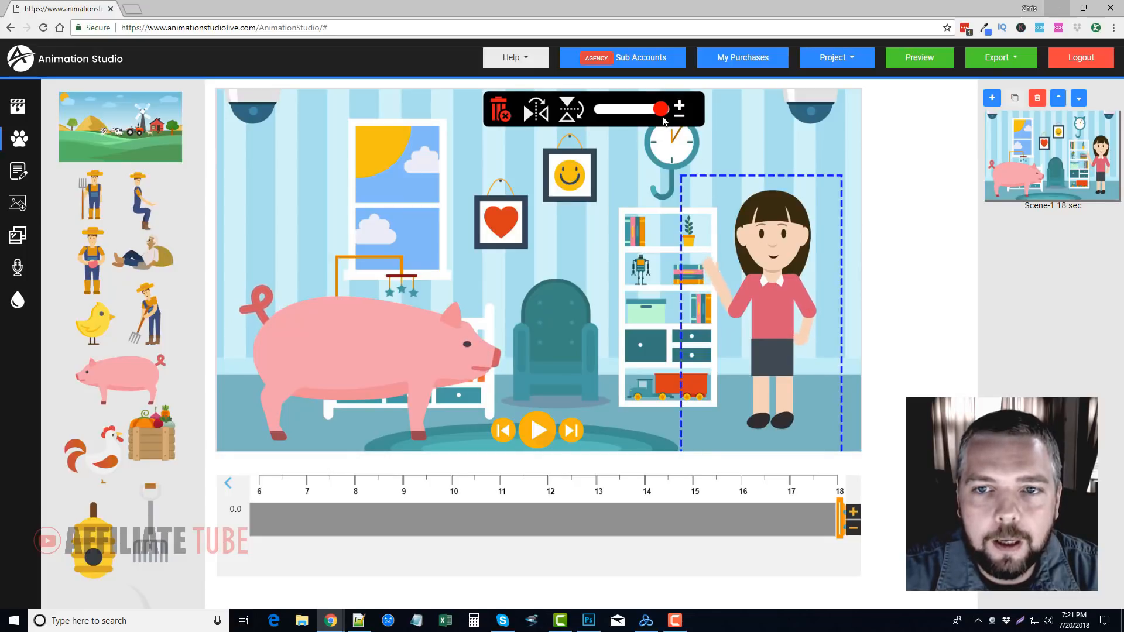
left_click_drag(776, 332, 748, 322)
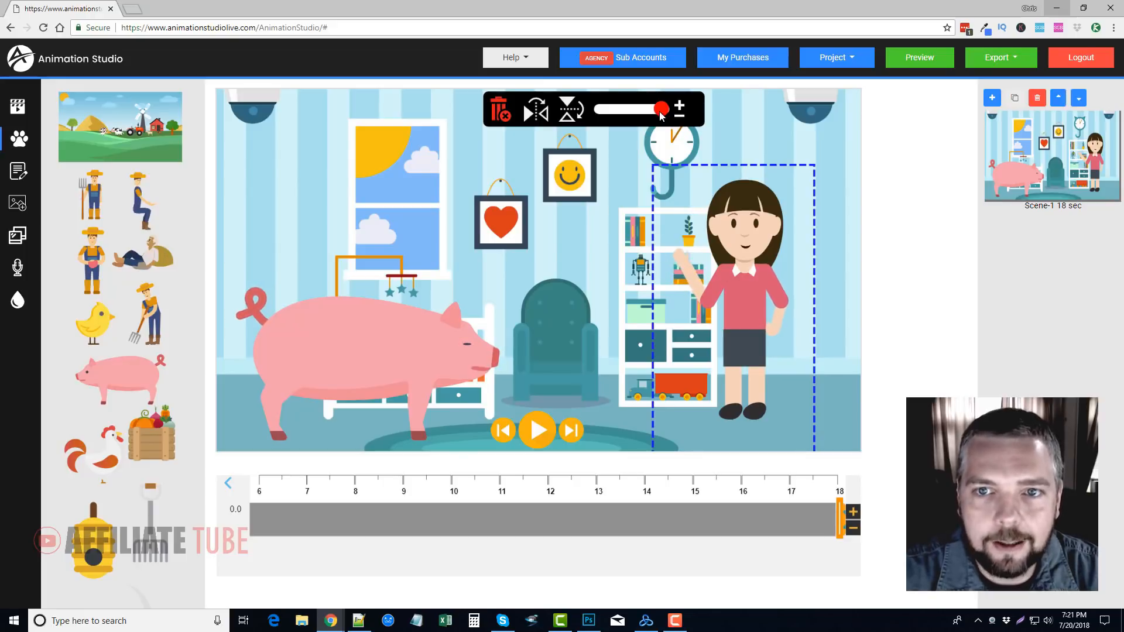
left_click_drag(662, 109, 612, 112)
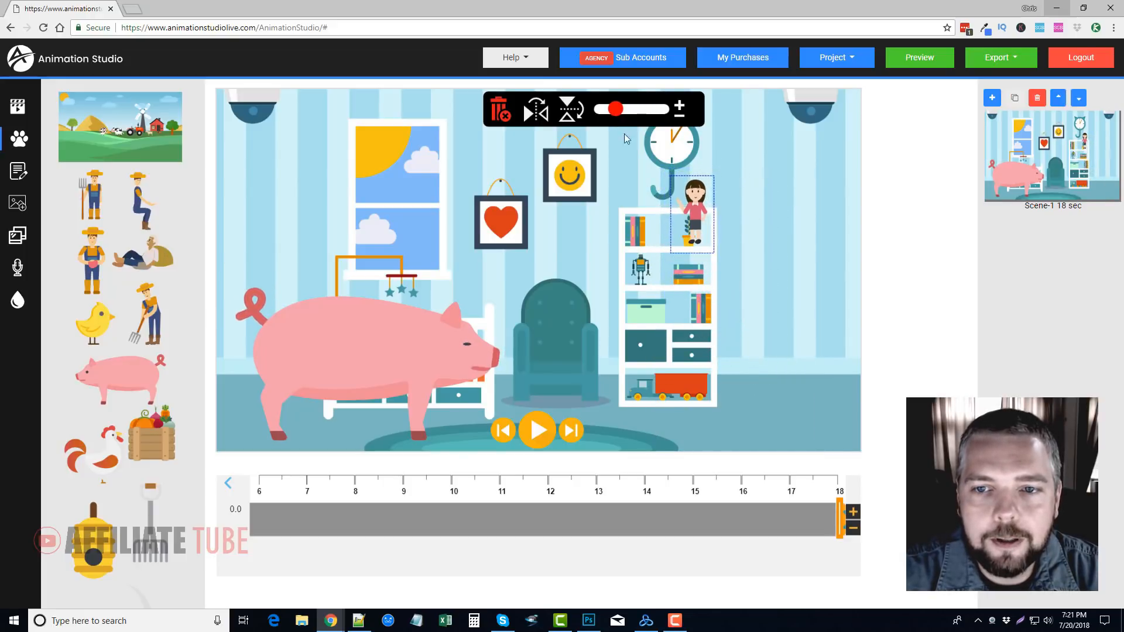
Stand the small woman on top of the bookshelf and open the pirate island set from the library
left_click_drag(697, 231, 641, 185)
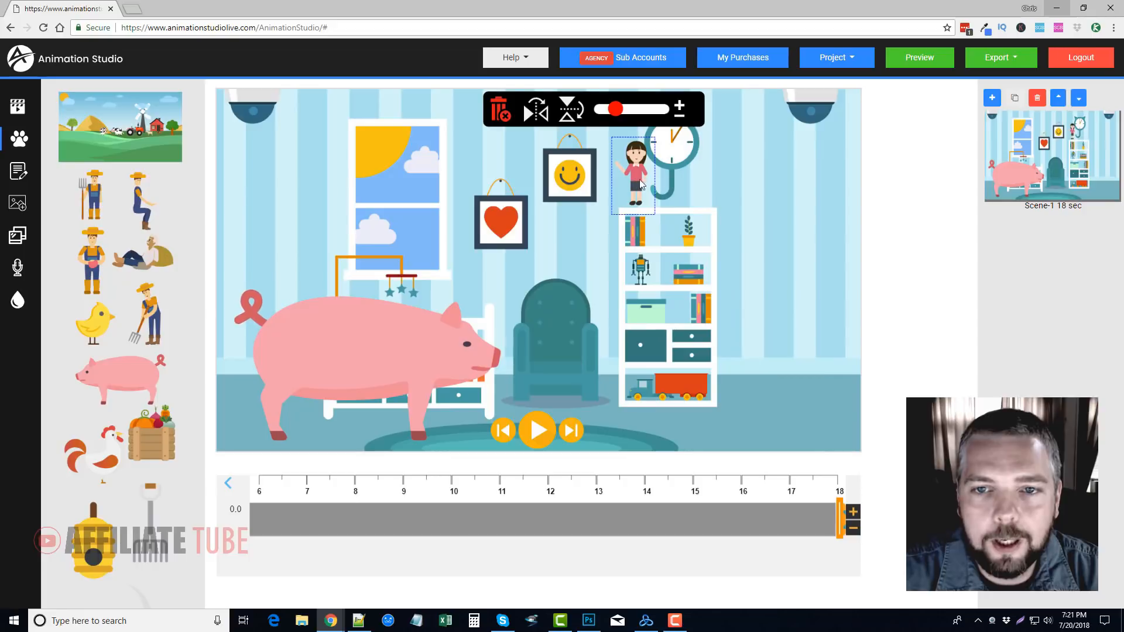
left_click(20, 146)
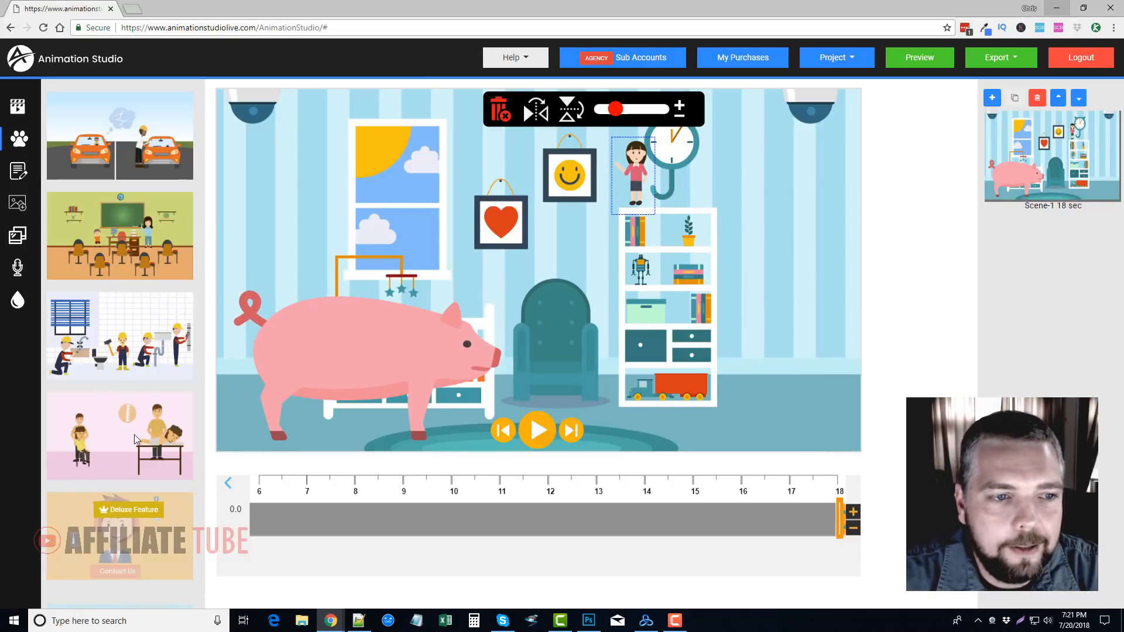
scroll(134, 434, "down", 15)
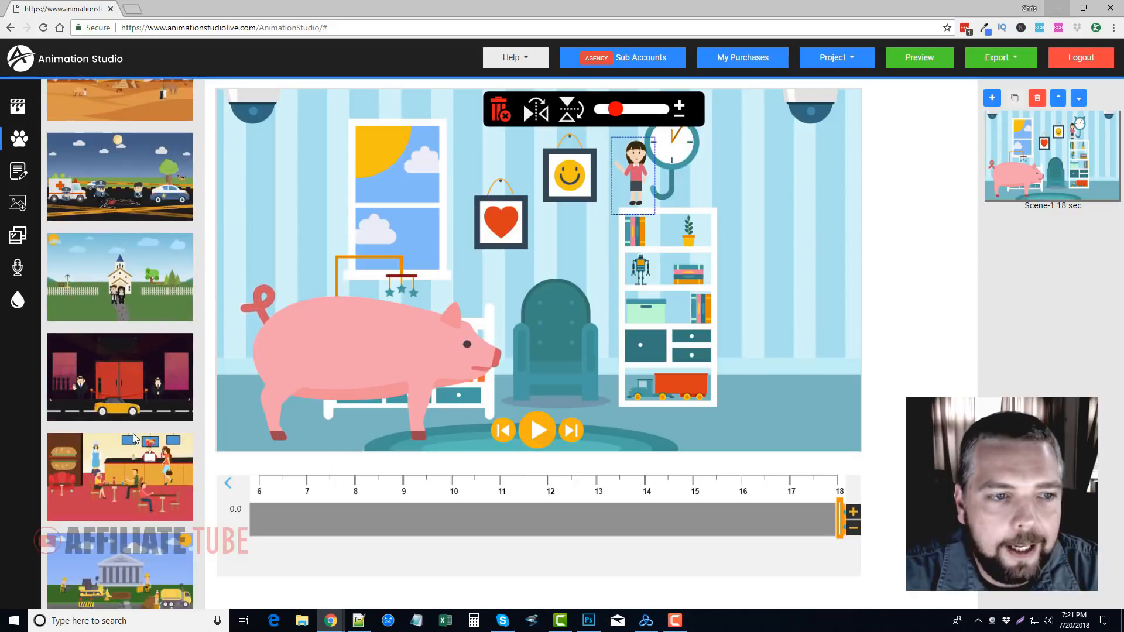
scroll(134, 436, "down", 15)
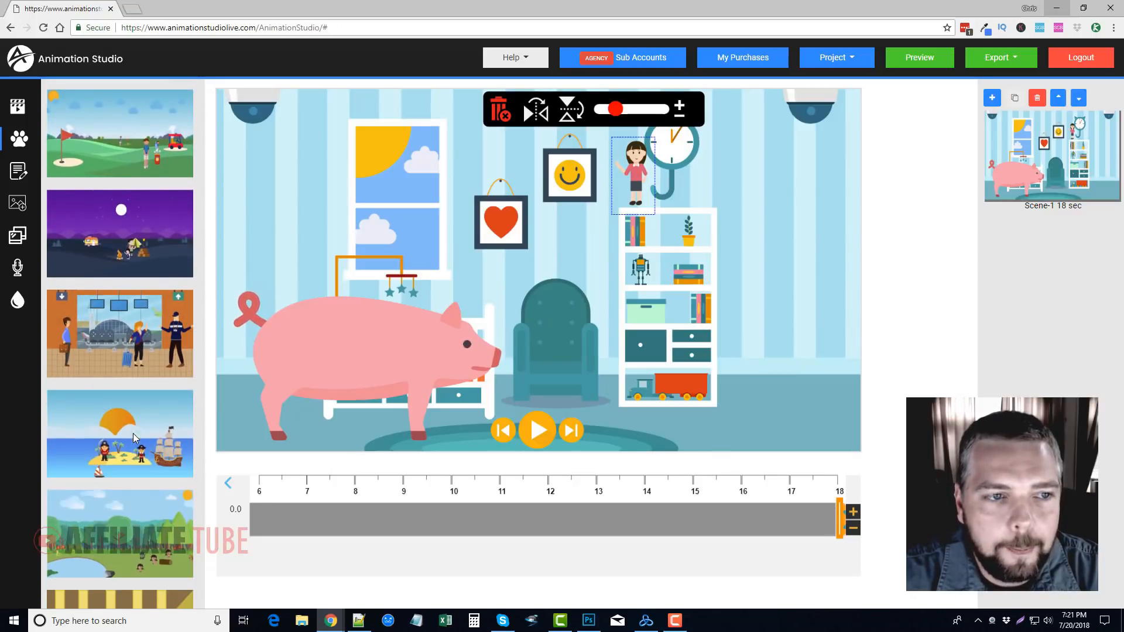
scroll(132, 437, "down", 2)
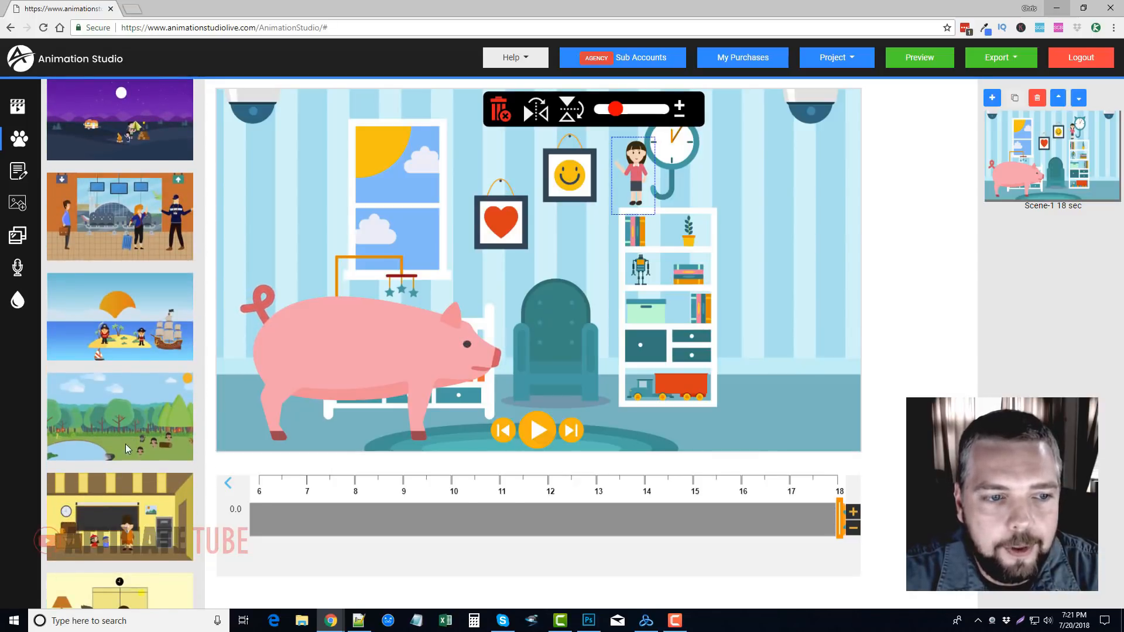
left_click(115, 272)
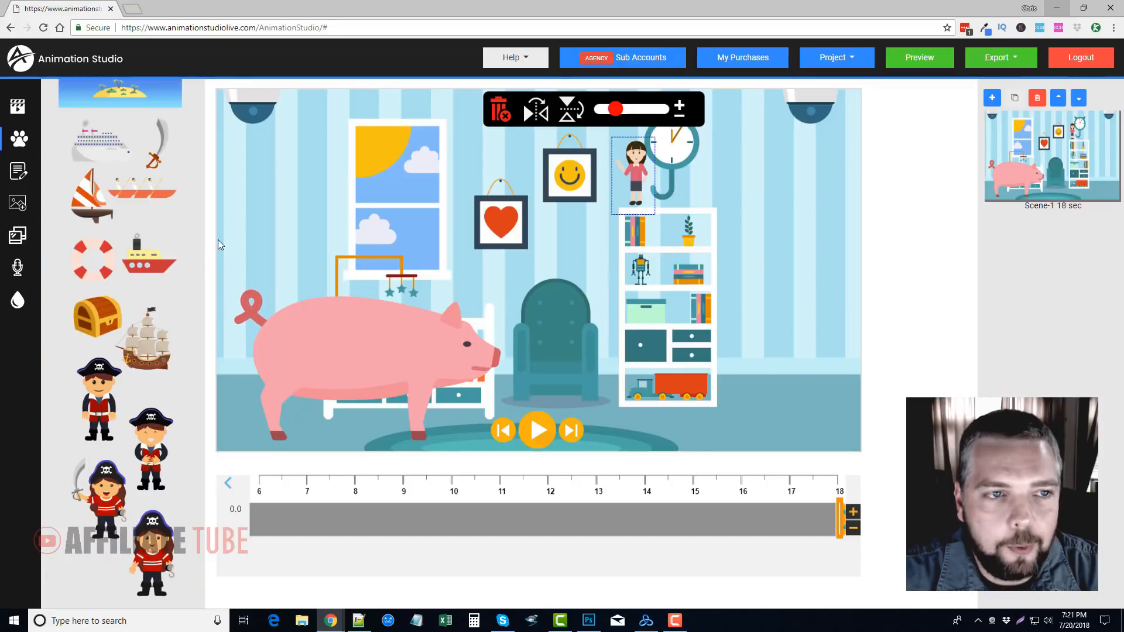
Add the sunset island background to the scene and delete the nursery background
left_click(420, 269)
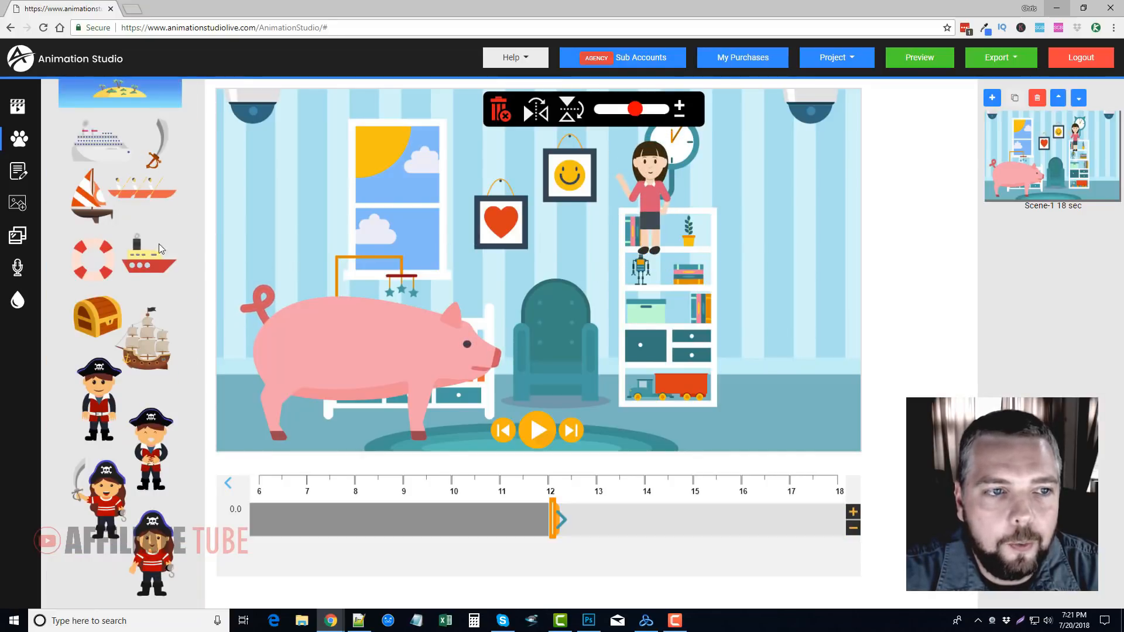
scroll(159, 243, "up", 1)
left_click(118, 139)
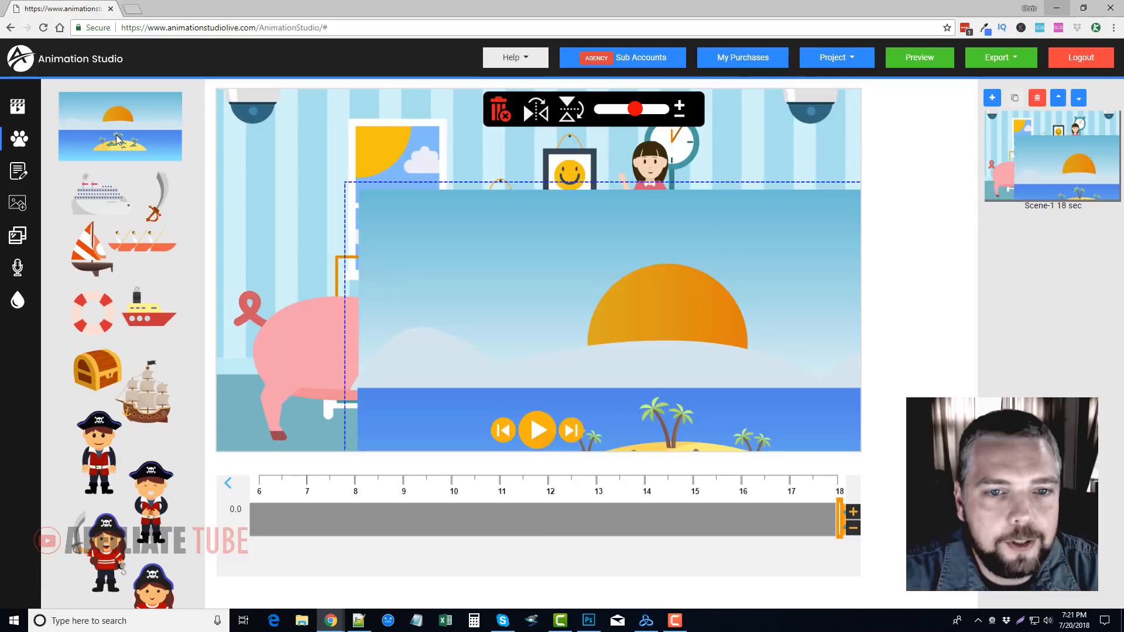
left_click(276, 134)
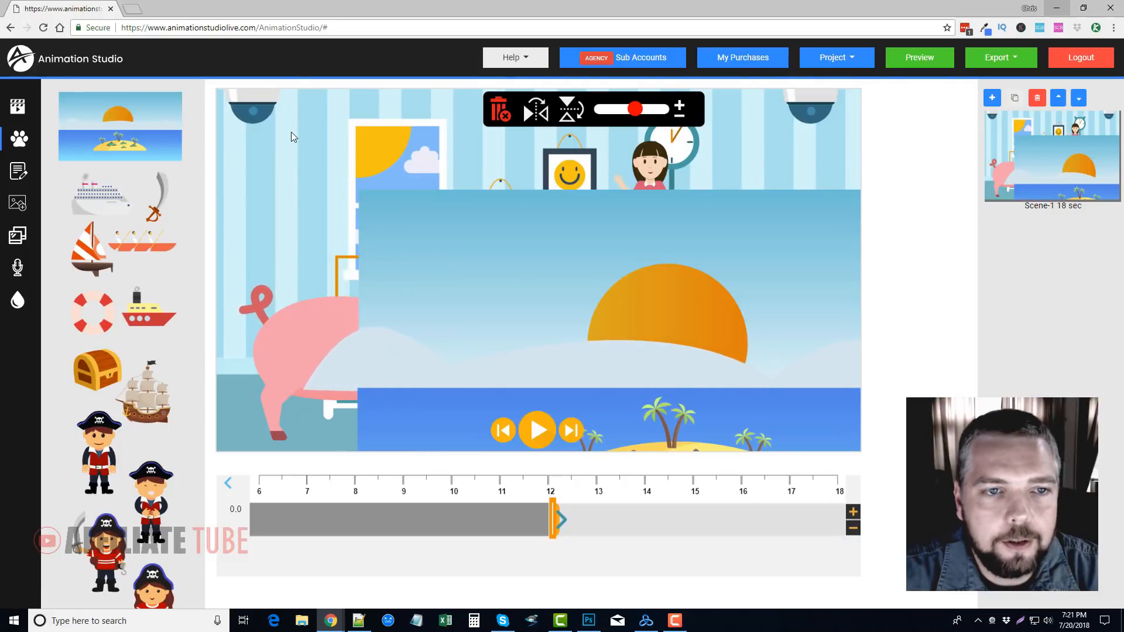
key("Delete")
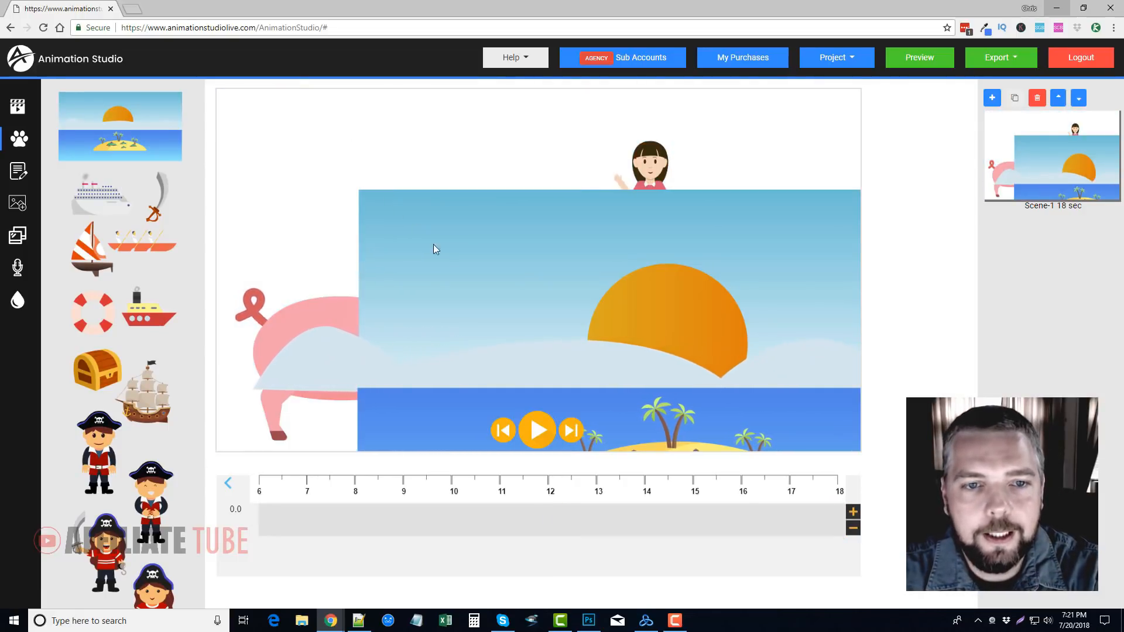
Move the island background over the canvas and enlarge it to fill the whole scene
left_click_drag(433, 250, 290, 144)
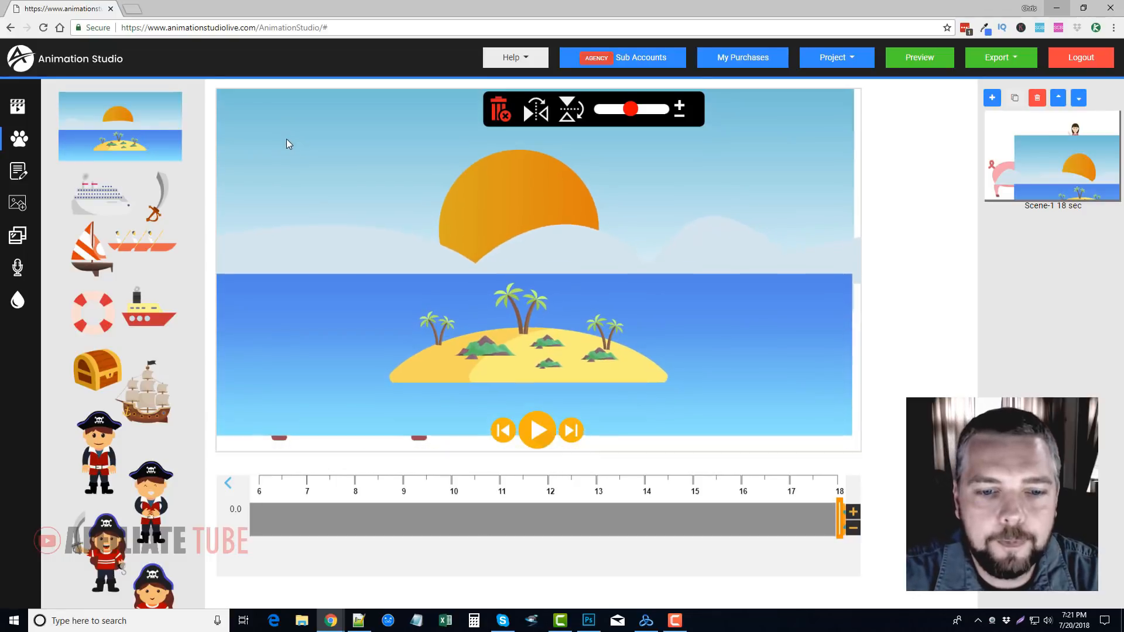
left_click_drag(631, 109, 639, 109)
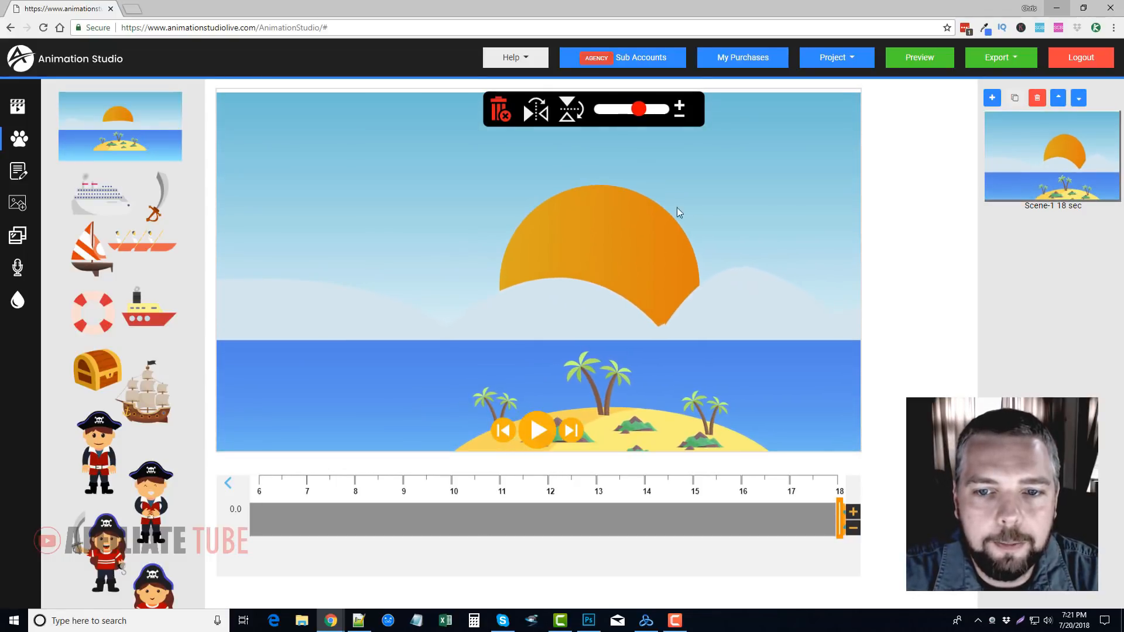
left_click_drag(704, 243, 650, 242)
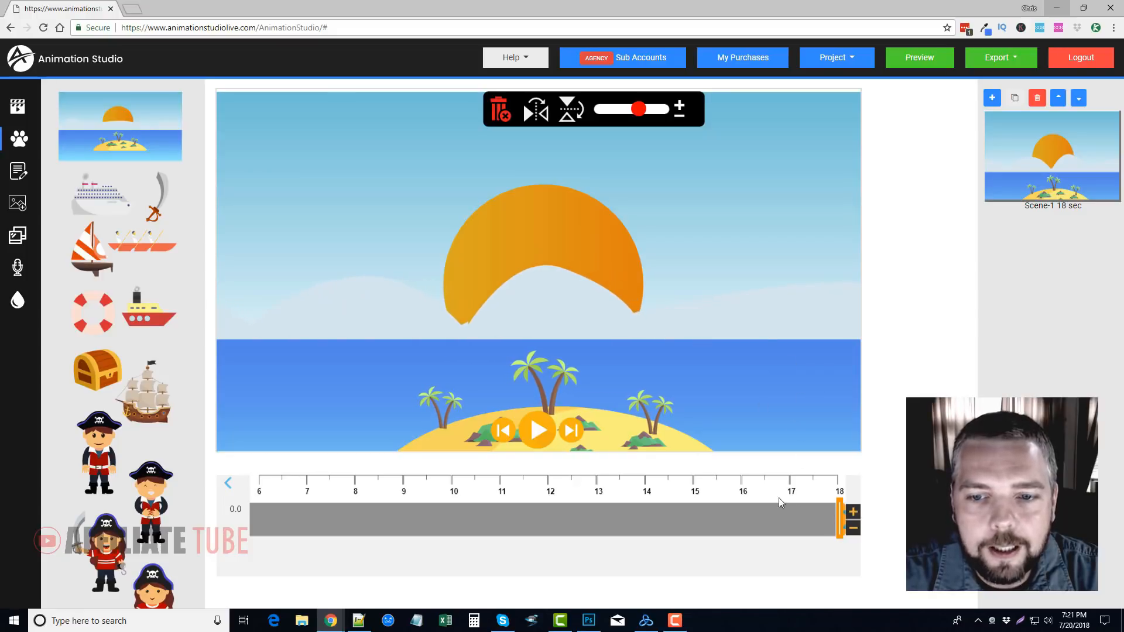
Send the island background backward behind the pig and move it up so the whole island shows
right_click(656, 394)
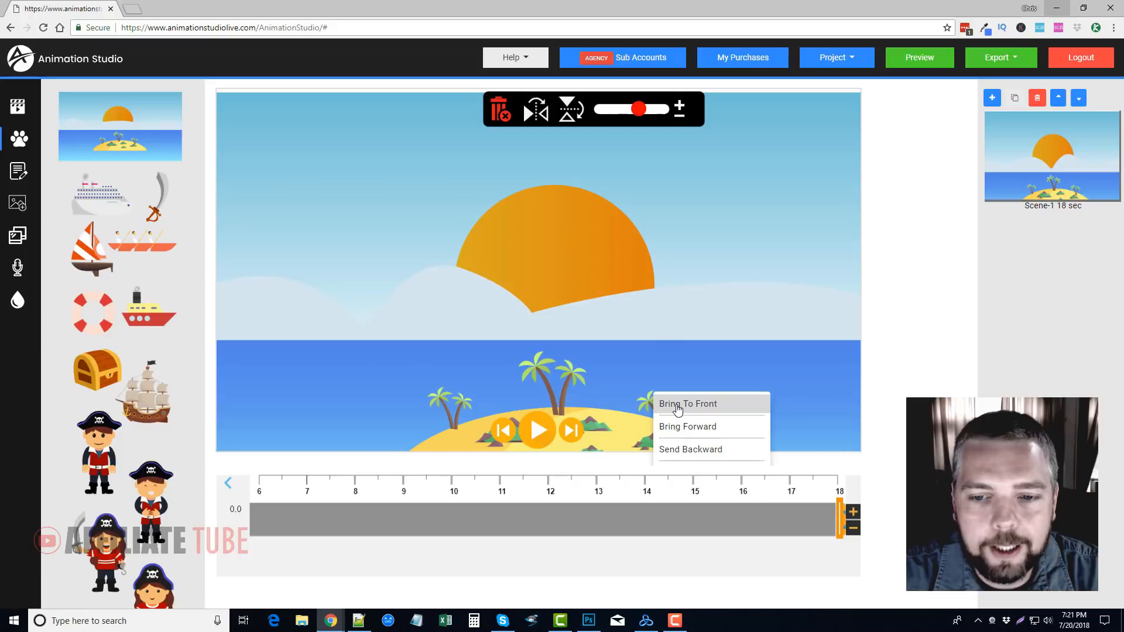
left_click(676, 450)
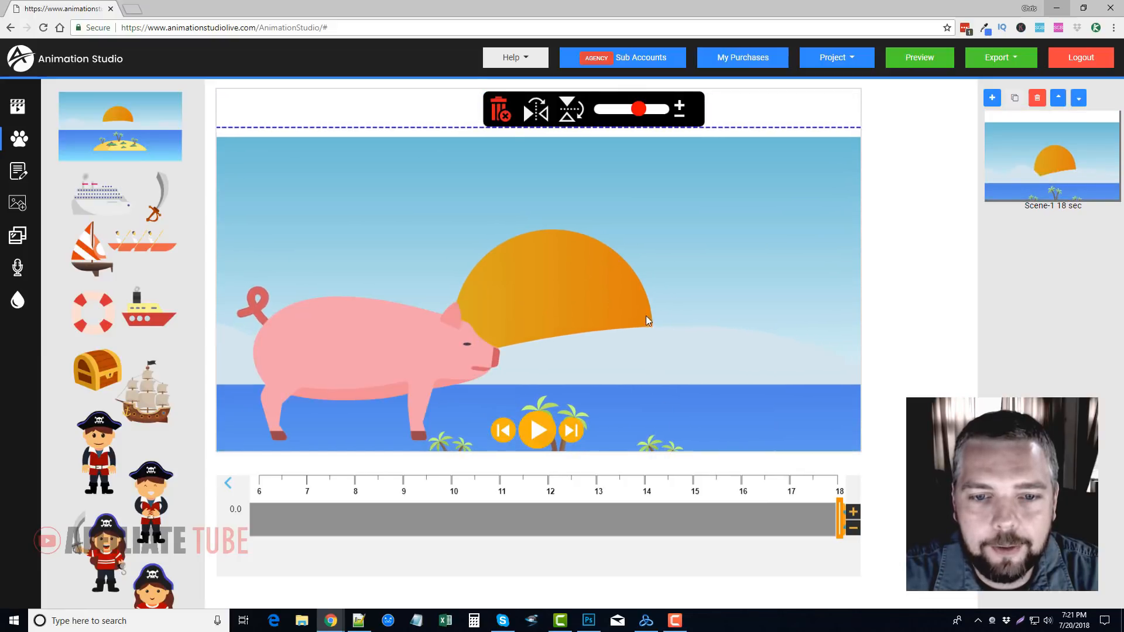
left_click_drag(637, 301, 634, 185)
Shrink the pig, flip it horizontally and place it on the sand between the palm trees
left_click(391, 334)
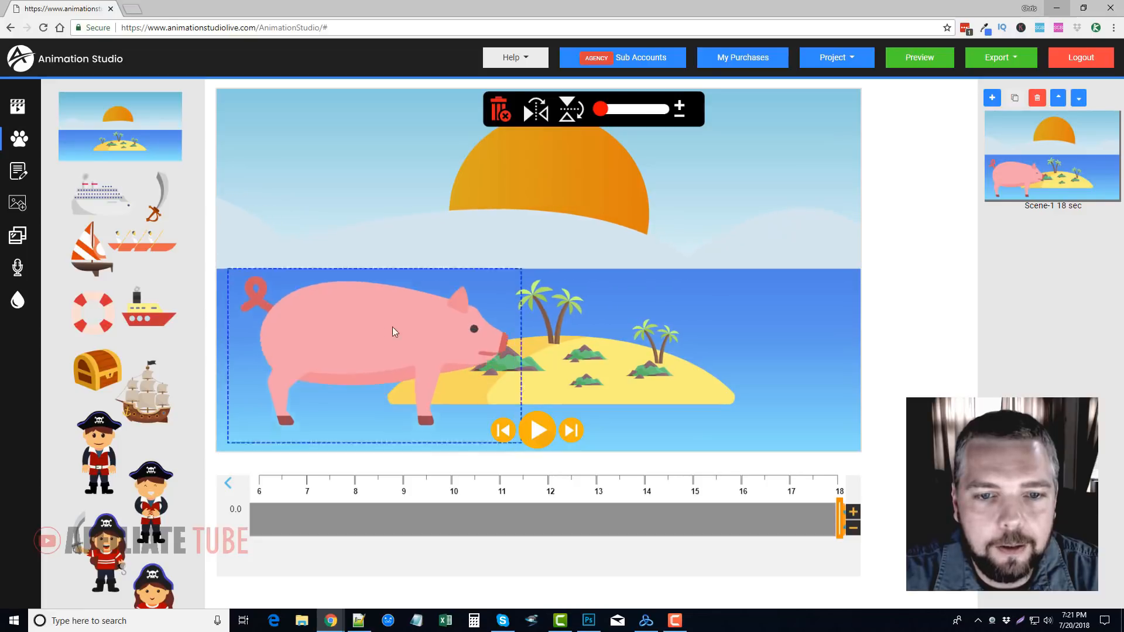
left_click_drag(601, 109, 610, 110)
left_click_drag(585, 243, 581, 357)
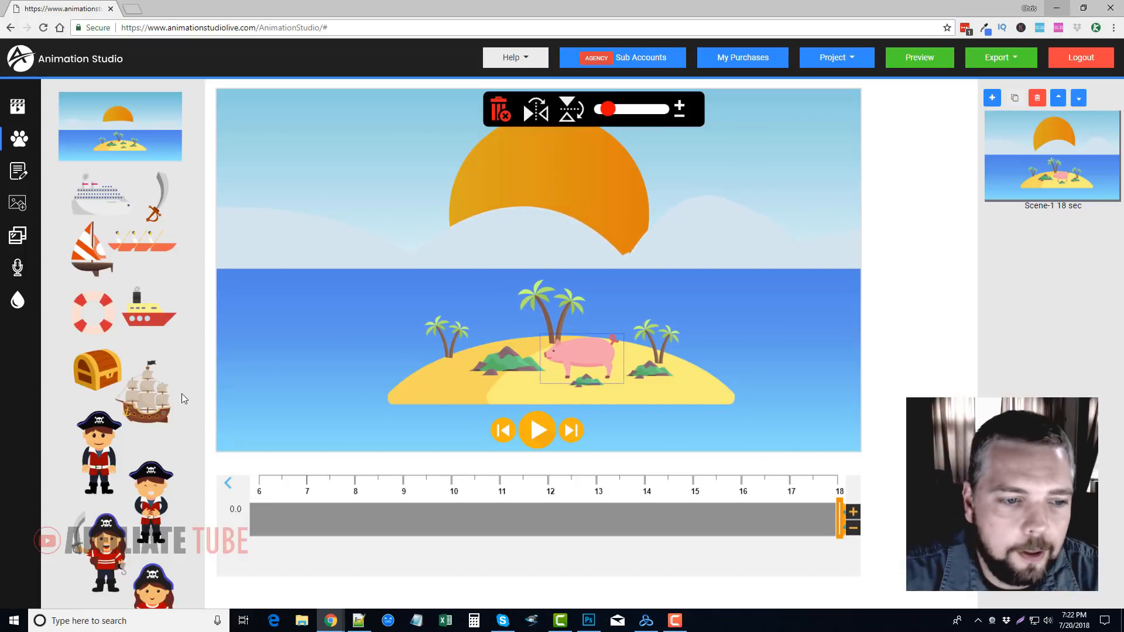
Add the pirate ship on the water left of the island and a reduced sword-wielding pirate girl on the island's right side
left_click(143, 398)
left_click_drag(432, 310, 326, 314)
scroll(111, 501, "down", 1)
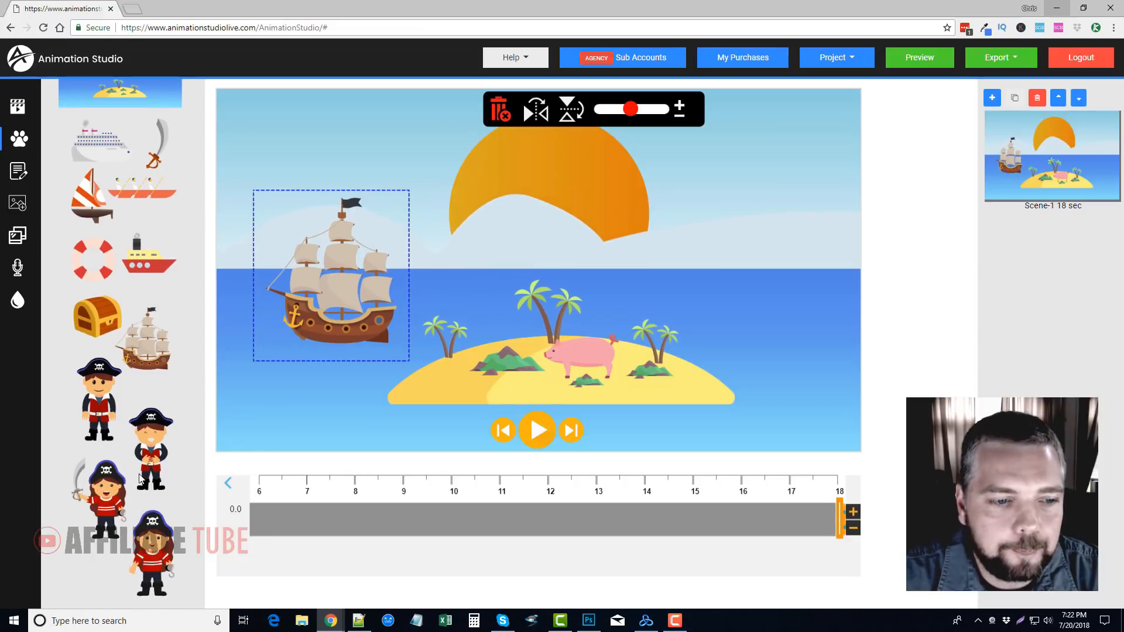
left_click(101, 510)
left_click_drag(482, 276, 683, 276)
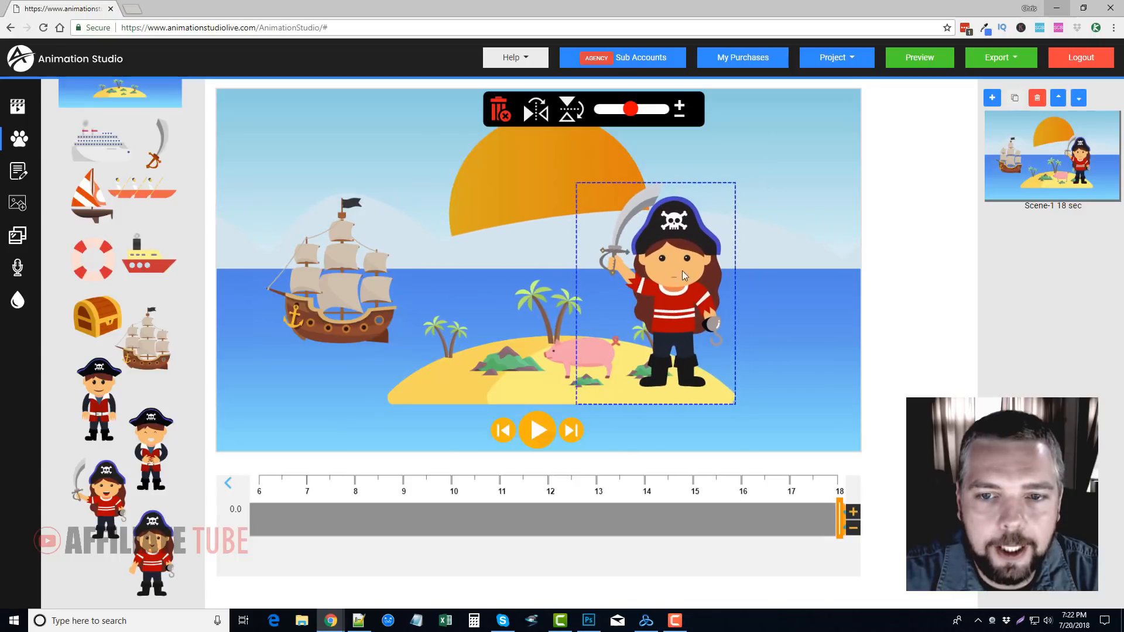
left_click_drag(630, 109, 617, 111)
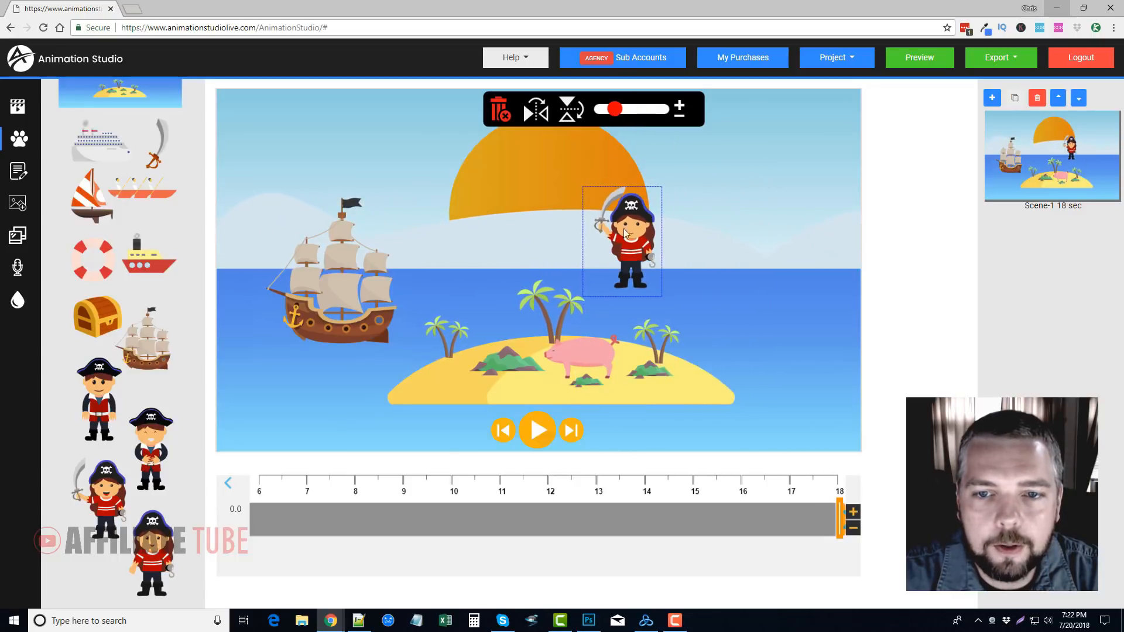
left_click_drag(680, 351, 679, 352)
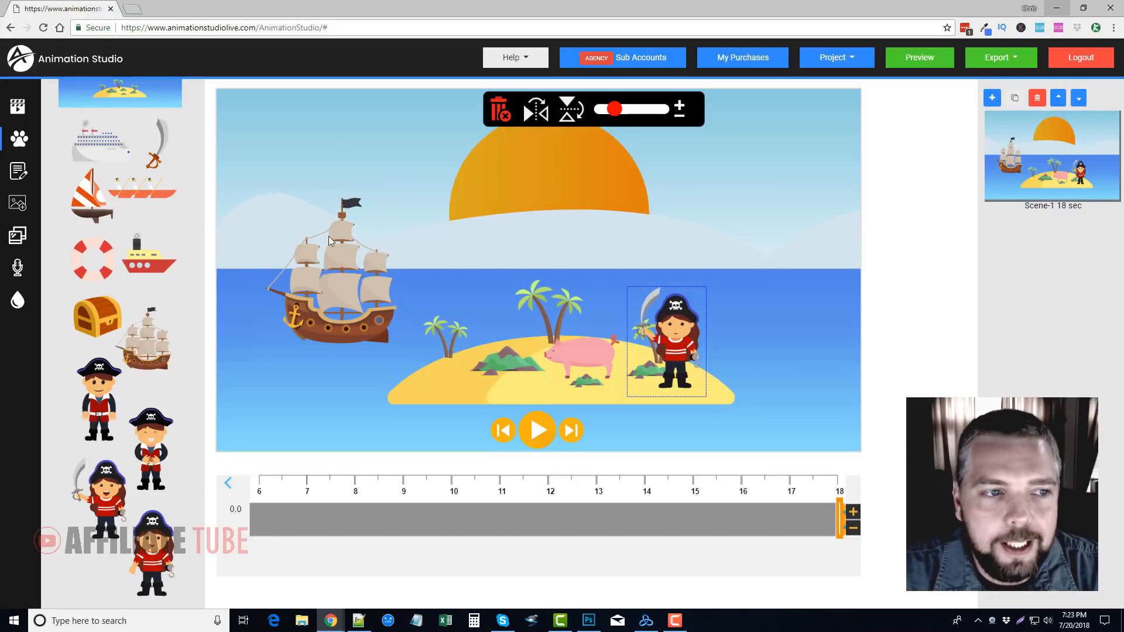
Open the text settings and enter a phone number as the text
left_click(18, 172)
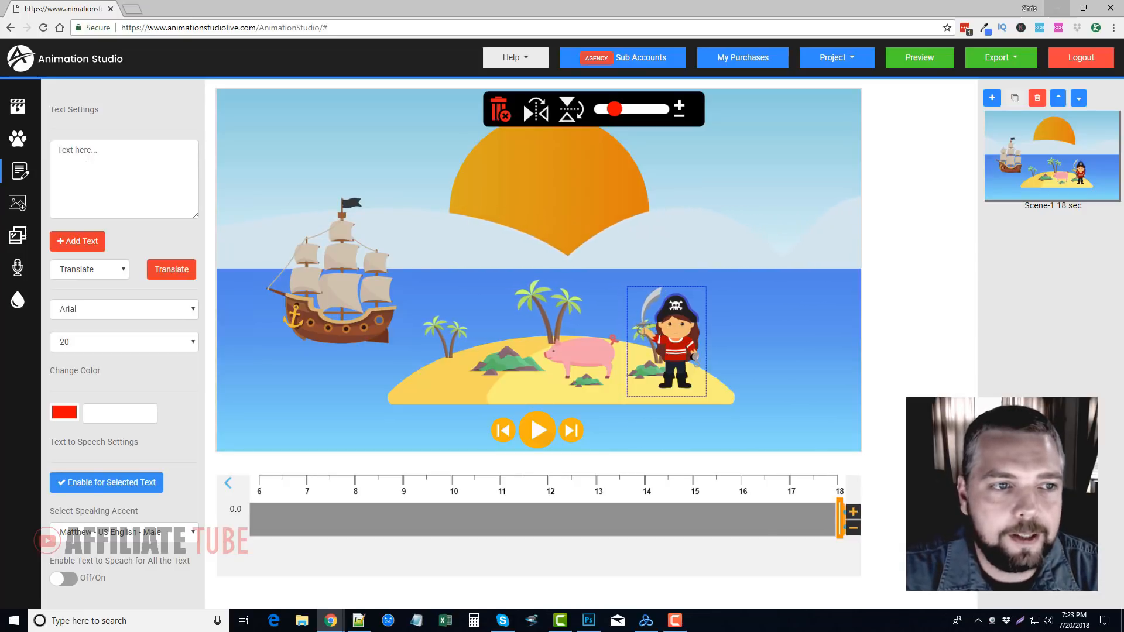
left_click(118, 160)
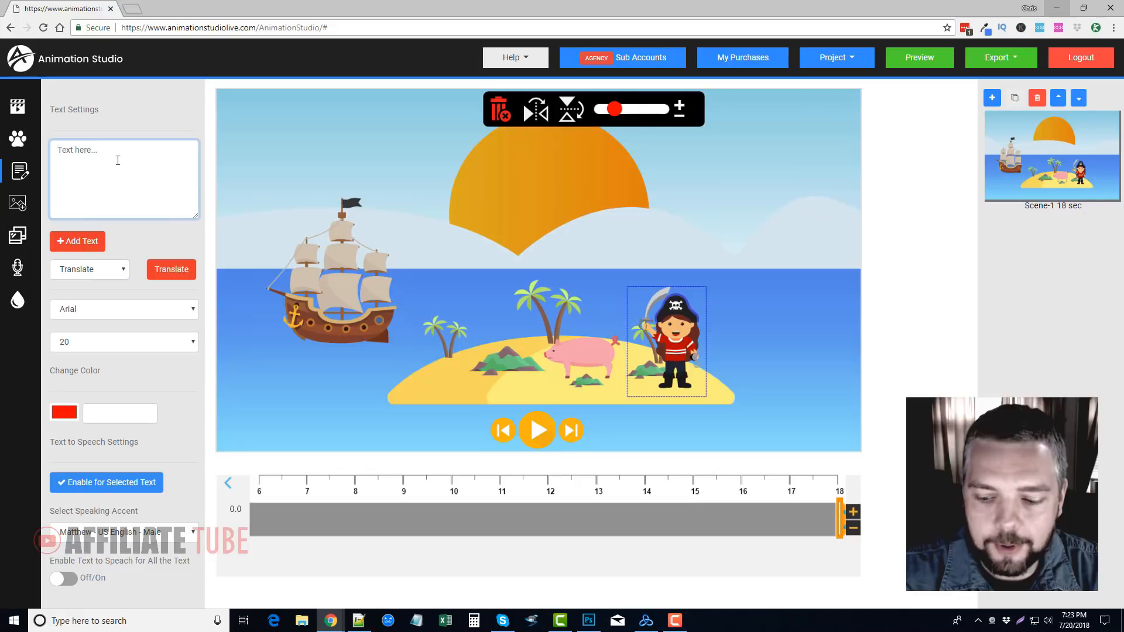
type("800-55")
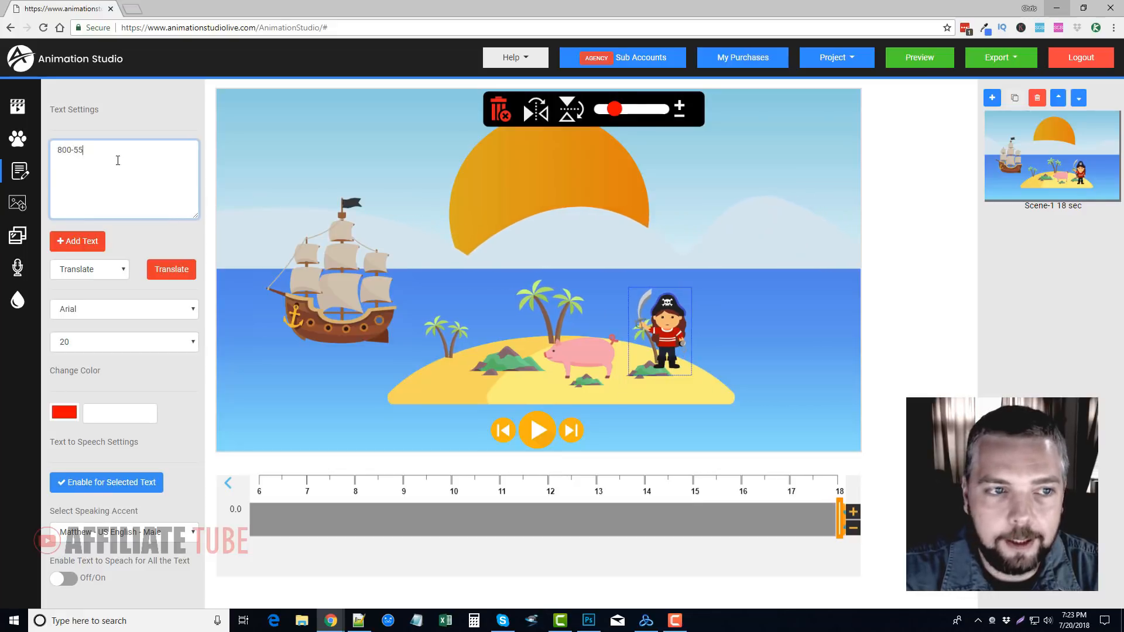
type("5-5555")
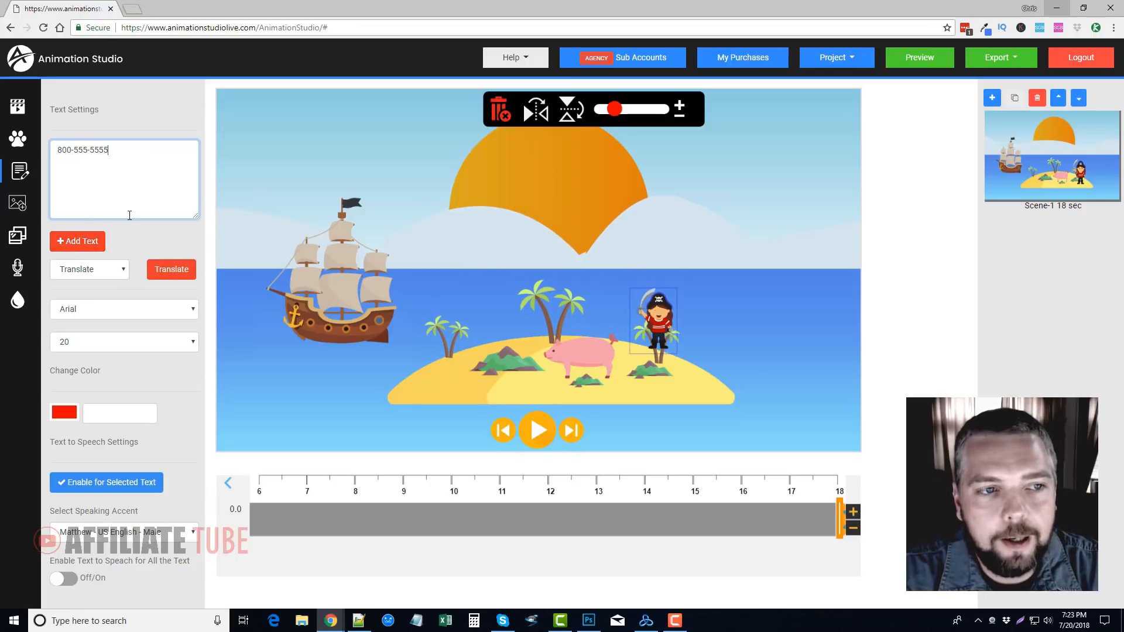
Check the languages available for translating the text
left_click(116, 270)
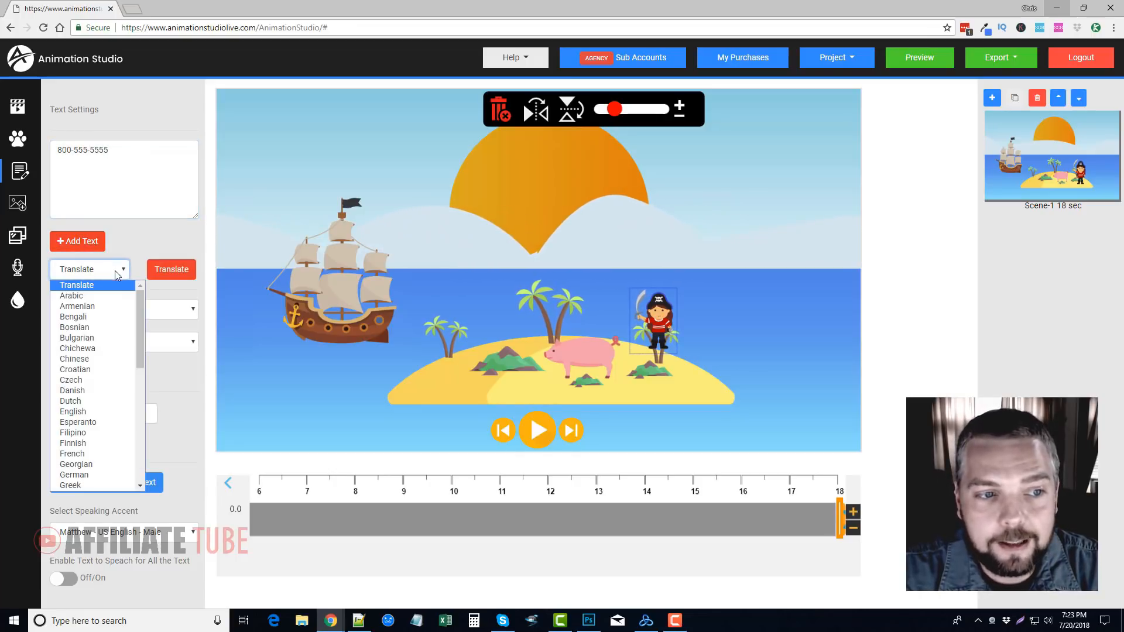
left_click_drag(138, 324, 154, 286)
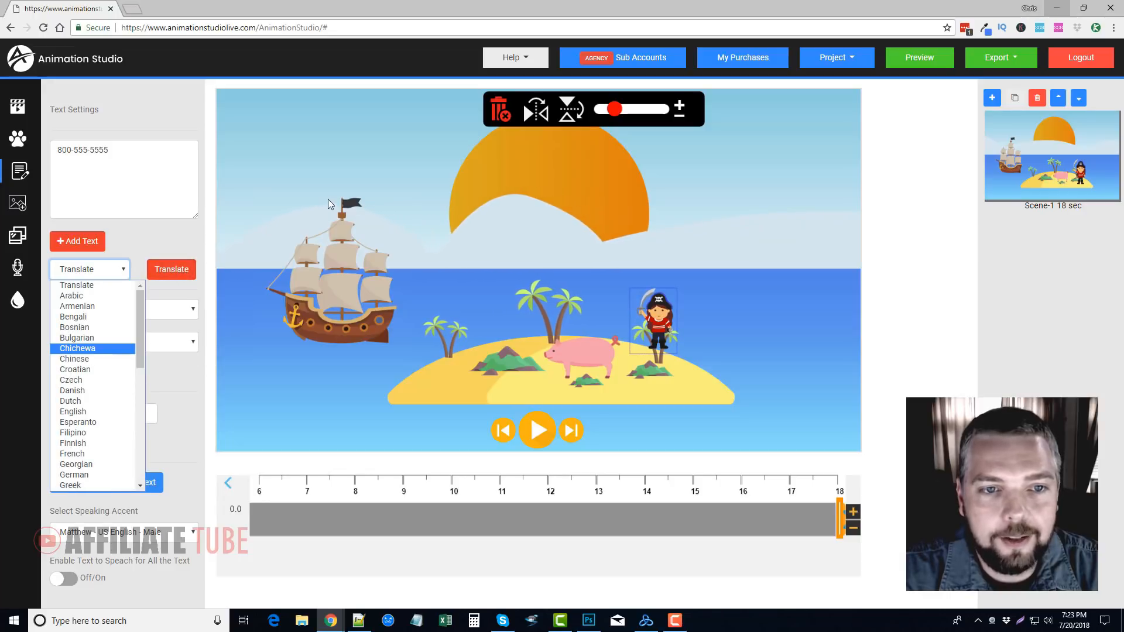
left_click(140, 178)
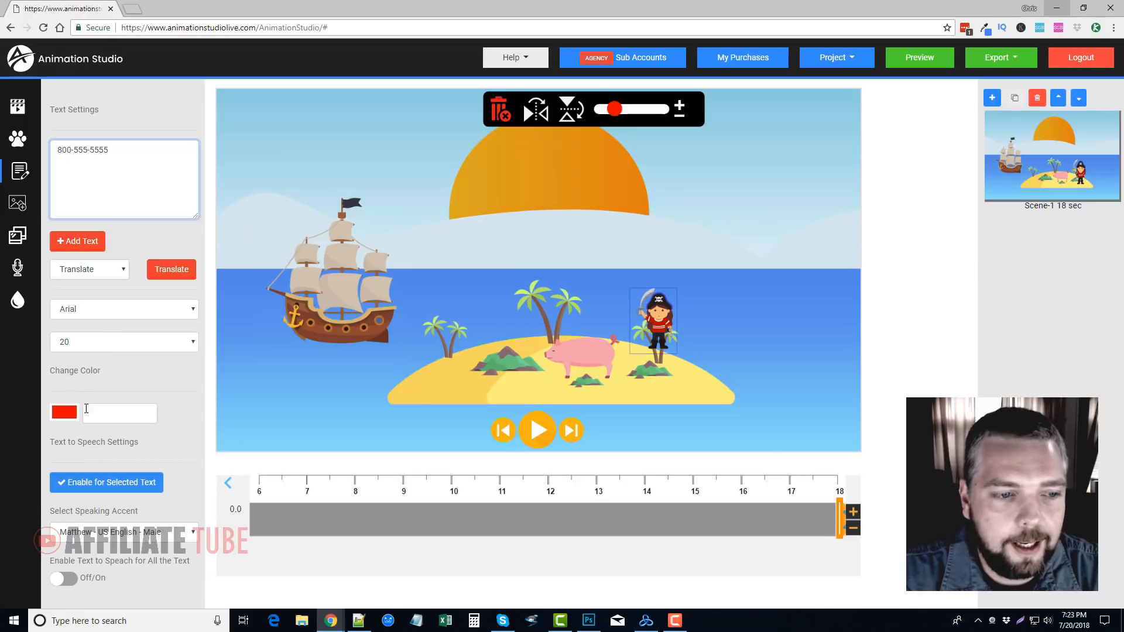
Set the text colour to rgba(28,28,28,1), add the phone number to the scene and place it above the ship
left_click(64, 413)
left_click_drag(86, 452, 49, 515)
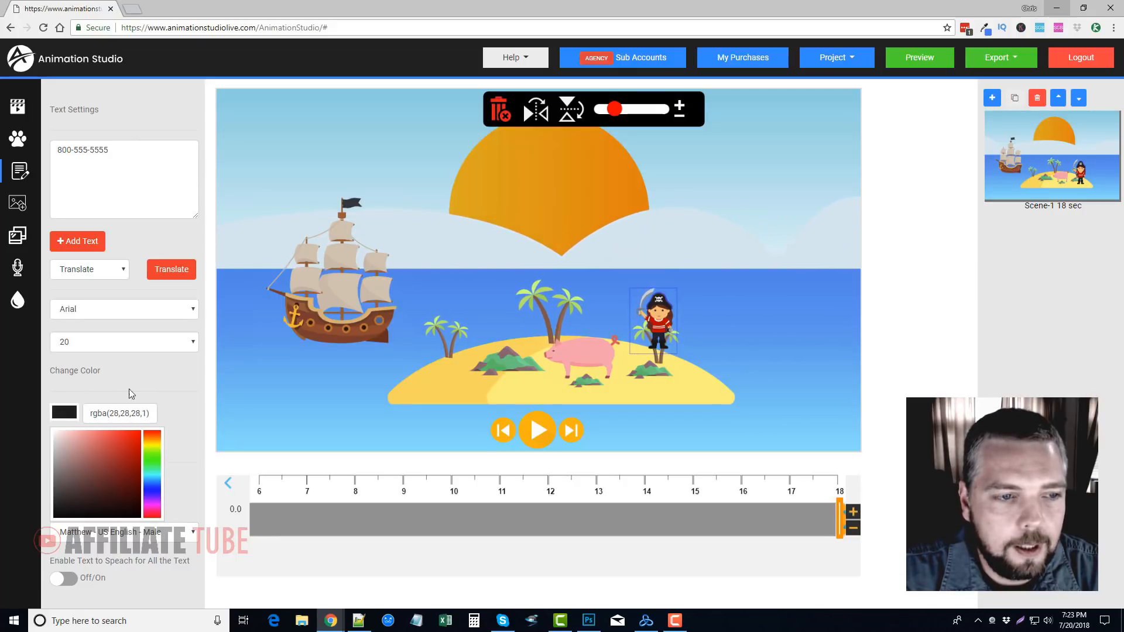
left_click(78, 240)
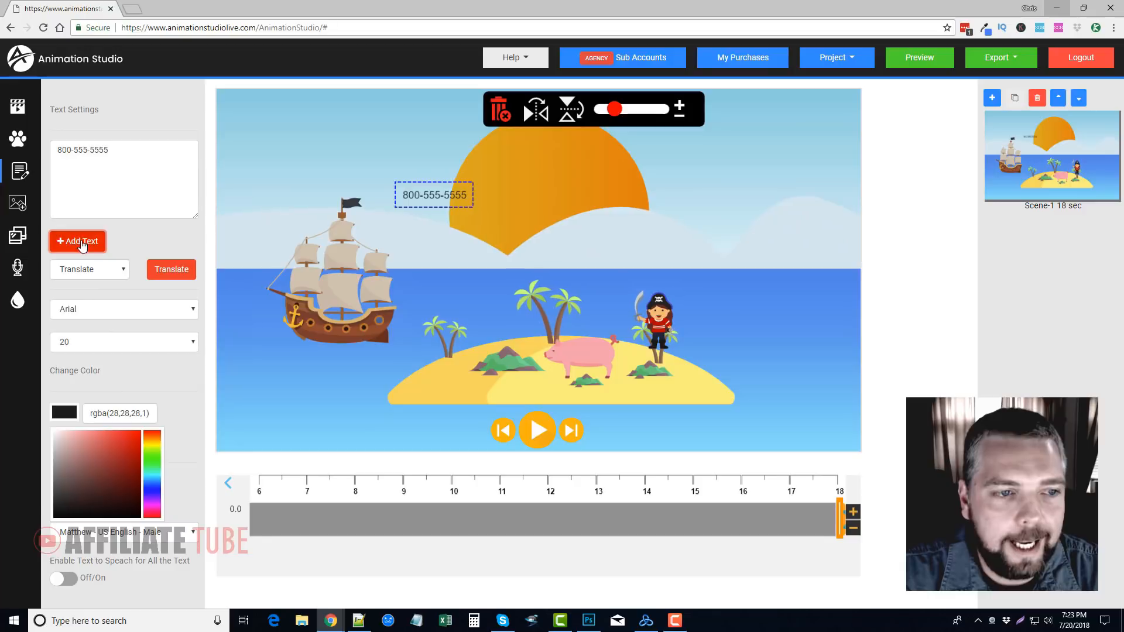
left_click_drag(398, 203, 304, 146)
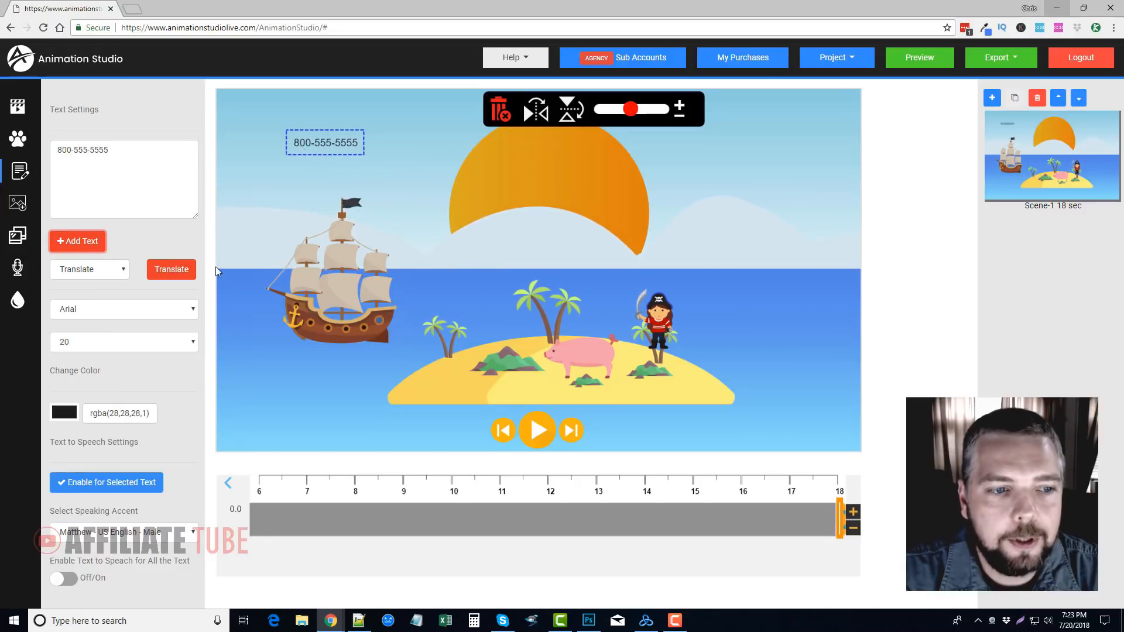
Set the phone number's font size to 40, enlarge it further and place it across the right part of the sun
left_click(185, 348)
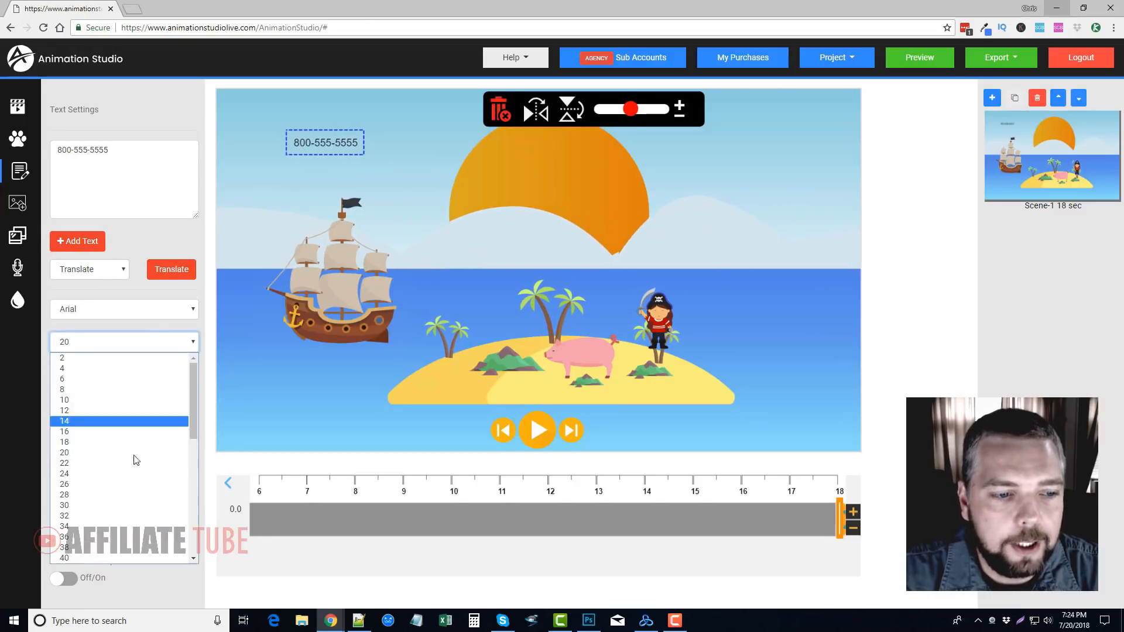
left_click(118, 550)
left_click_drag(357, 148, 665, 253)
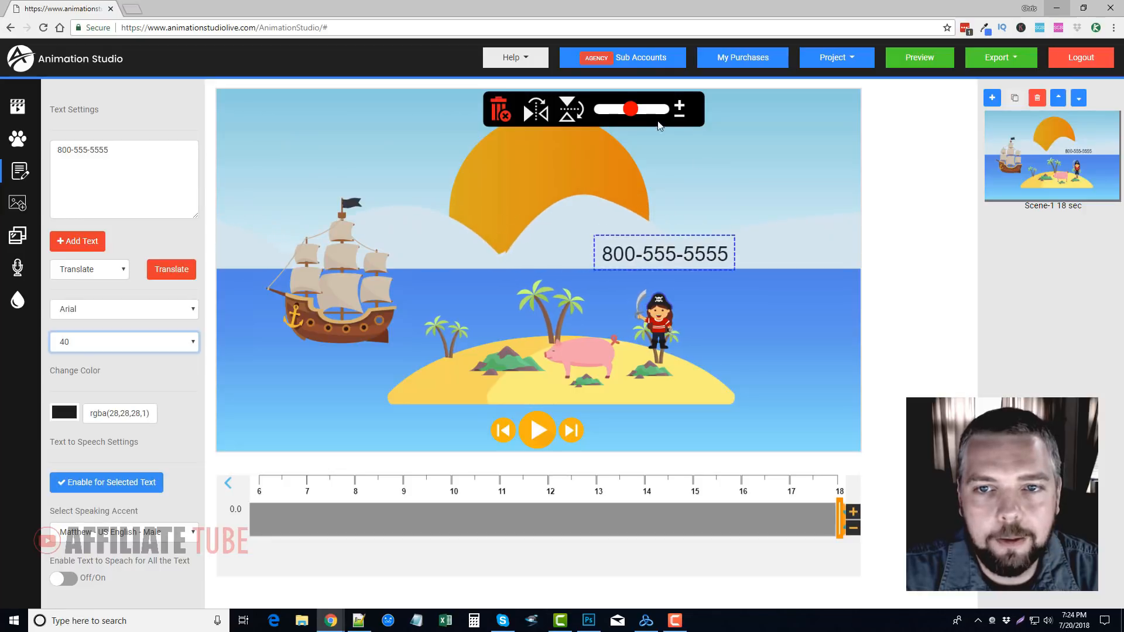
left_click_drag(631, 114, 659, 110)
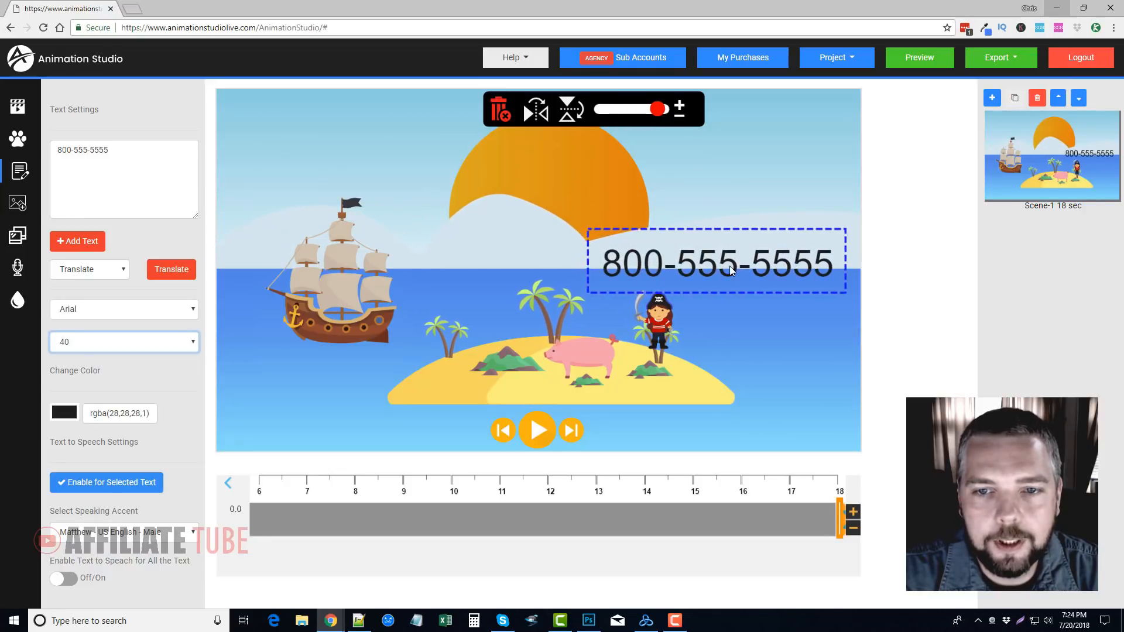
left_click_drag(730, 266, 686, 189)
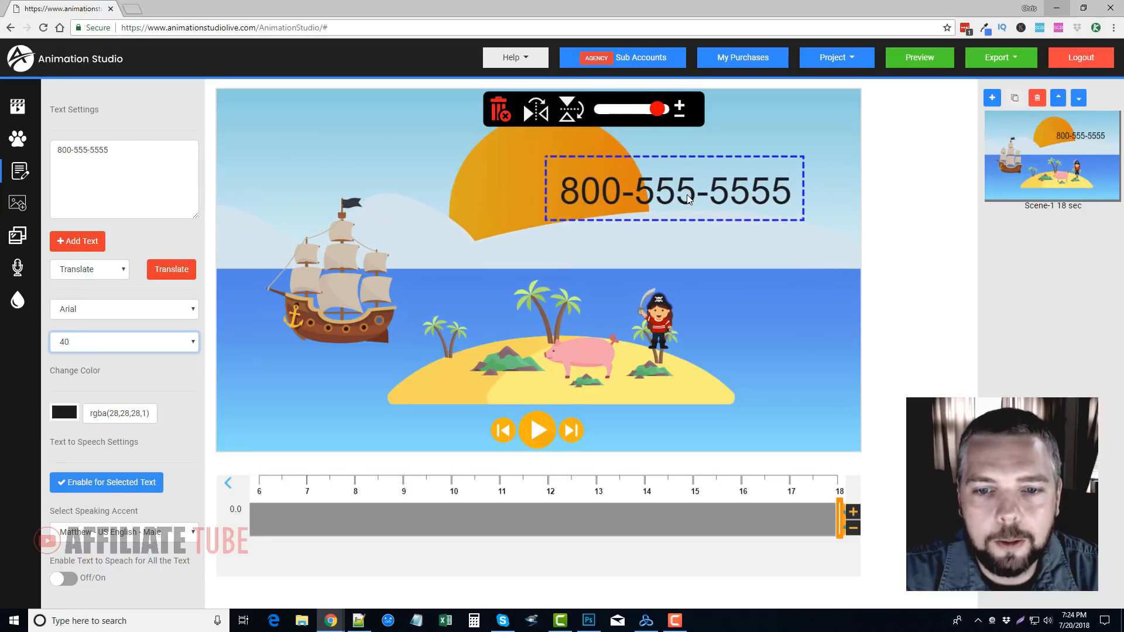
Browse the background library to examine the available scene backgrounds
left_click(935, 259)
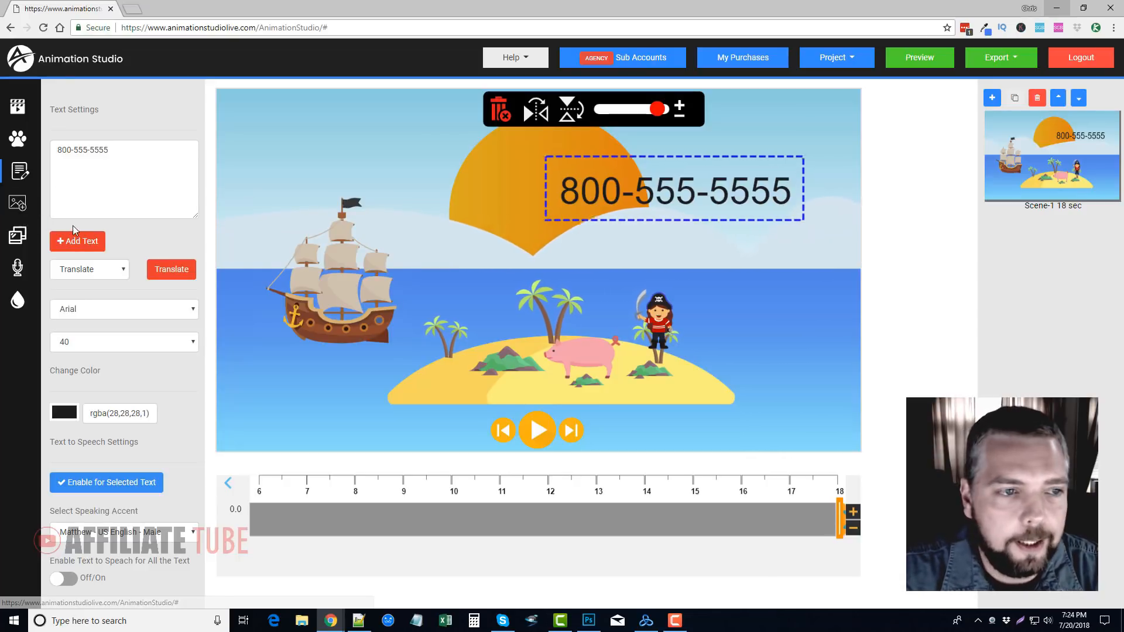
left_click(17, 237)
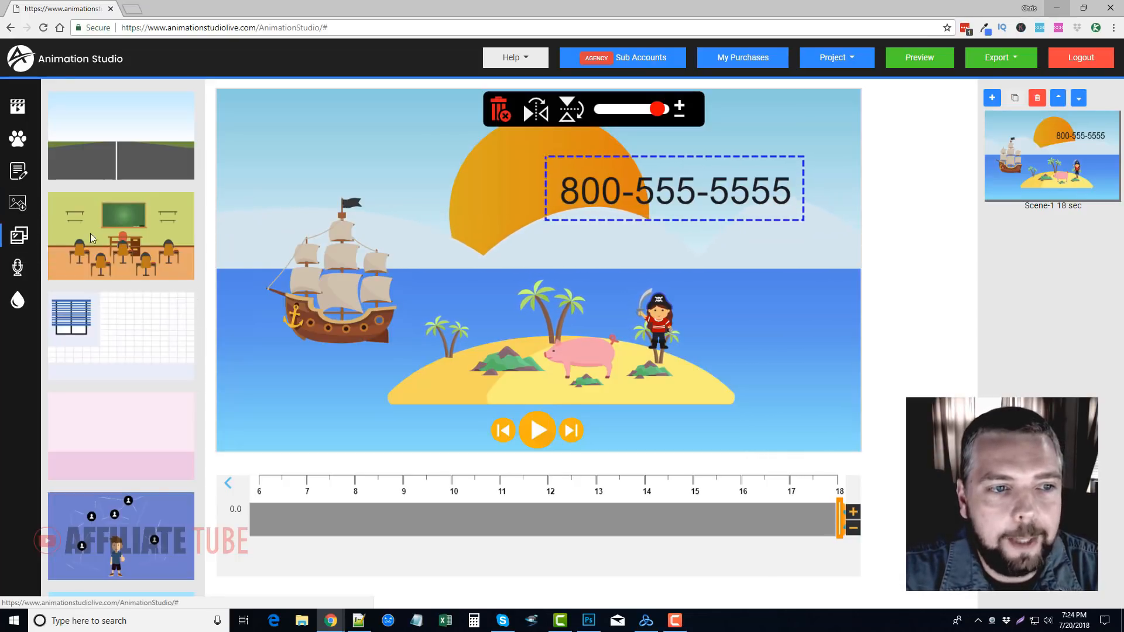
scroll(167, 293, "down", 10)
scroll(149, 339, "down", 10)
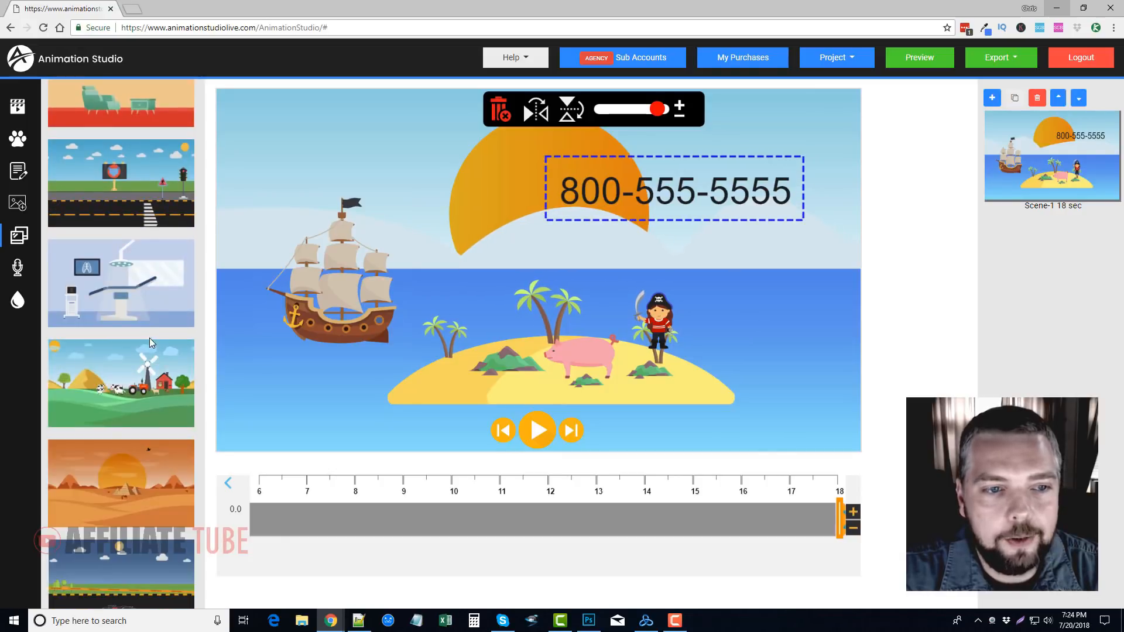
scroll(146, 344, "down", 8)
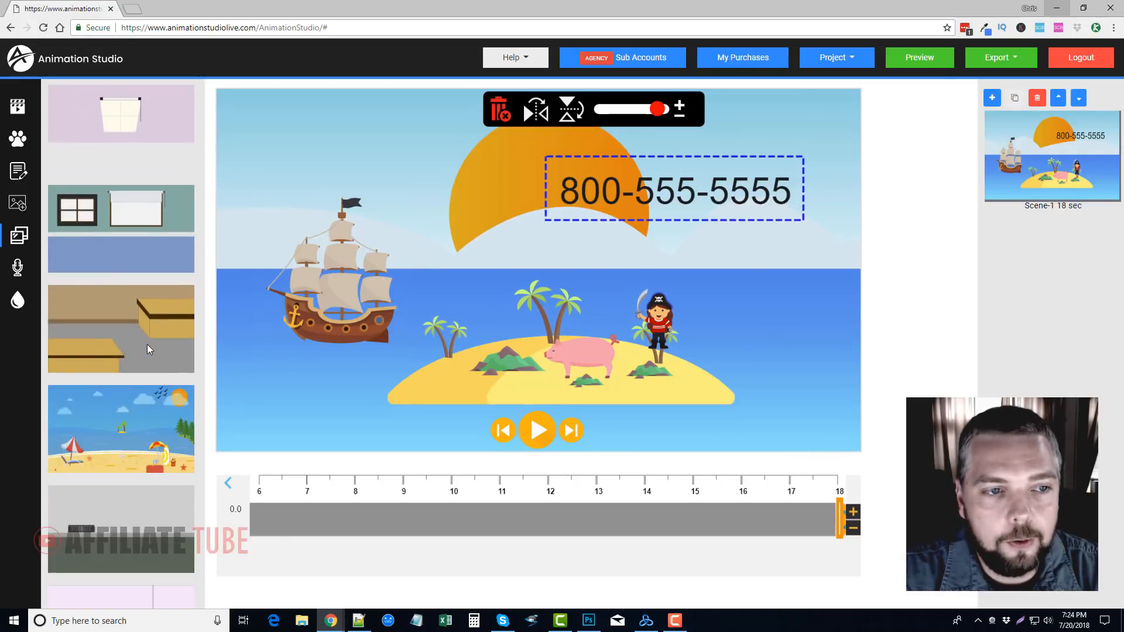
Open the audio media library and look through the background music tracks
left_click(18, 268)
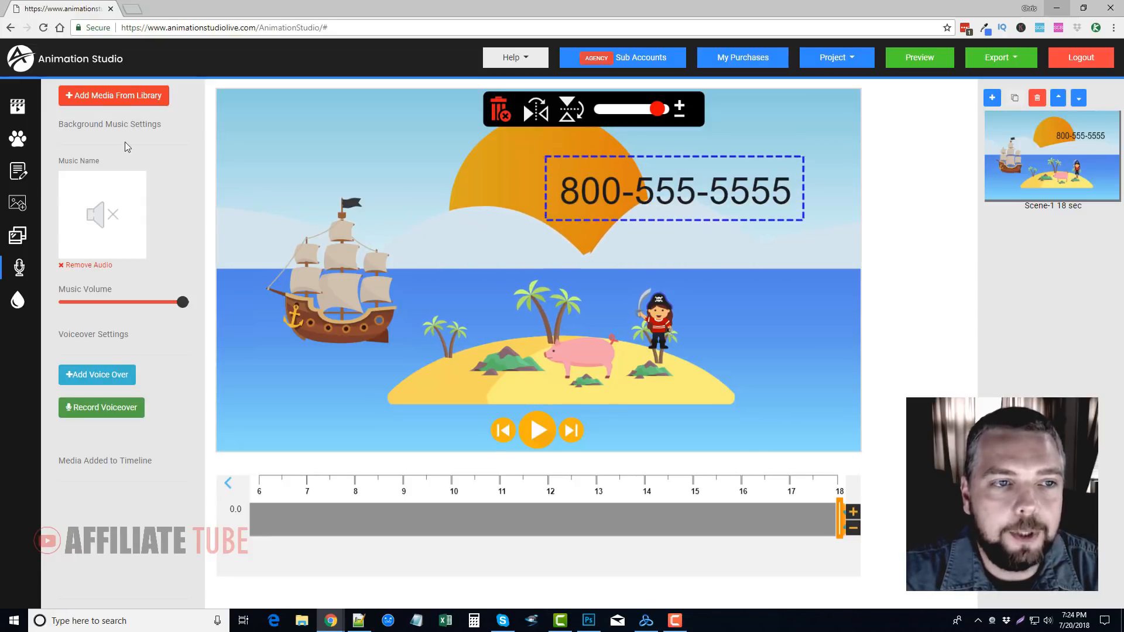
left_click(115, 96)
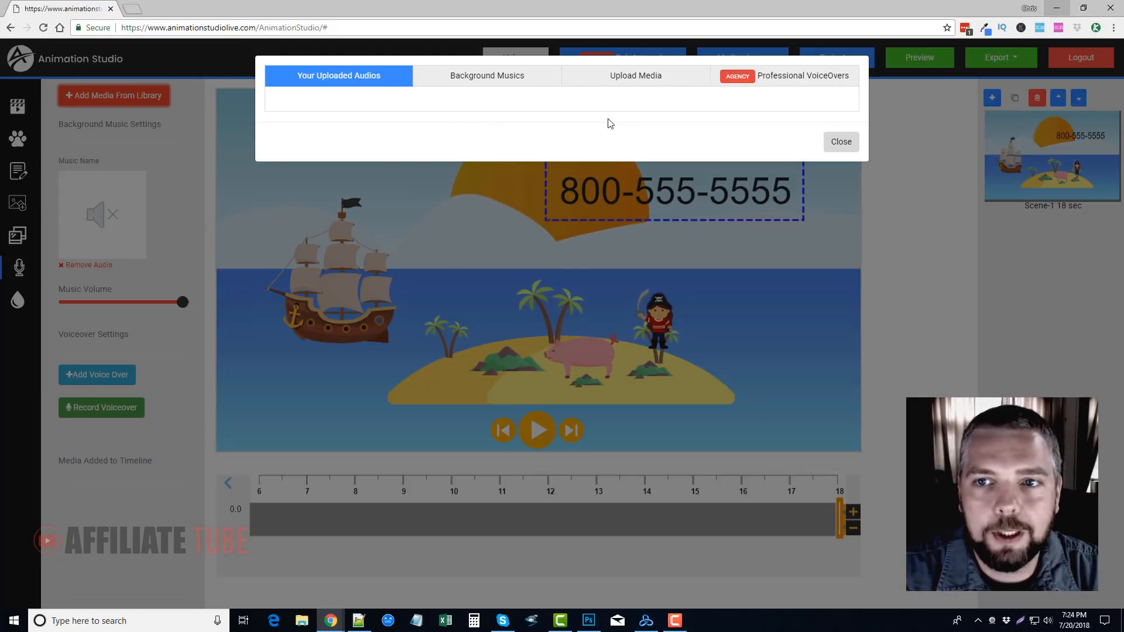
left_click(530, 76)
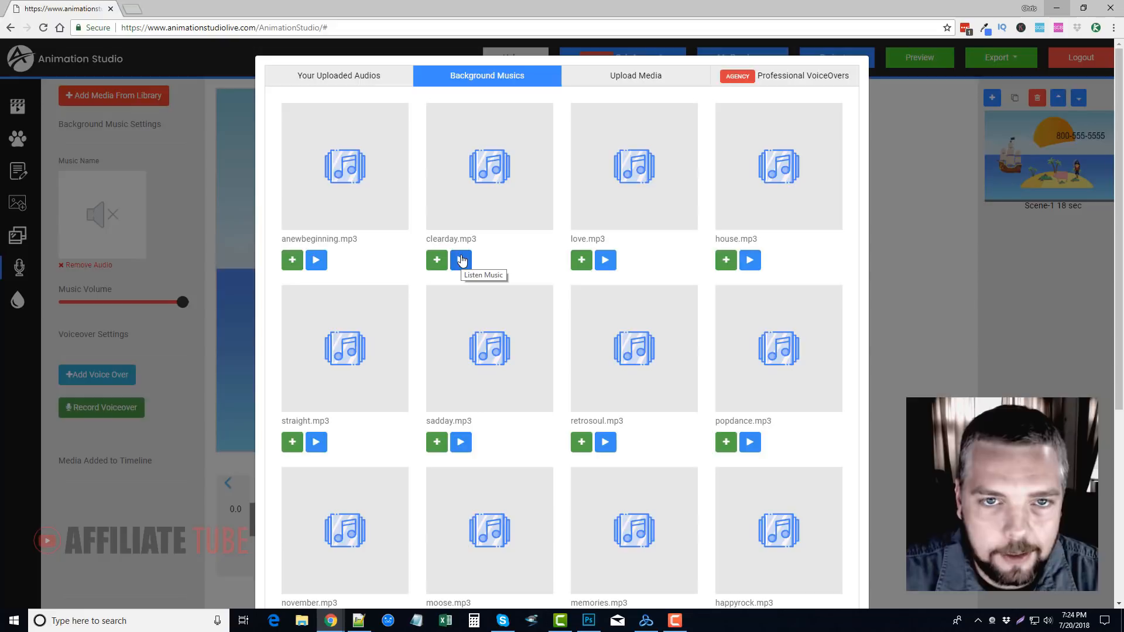
left_click(351, 79)
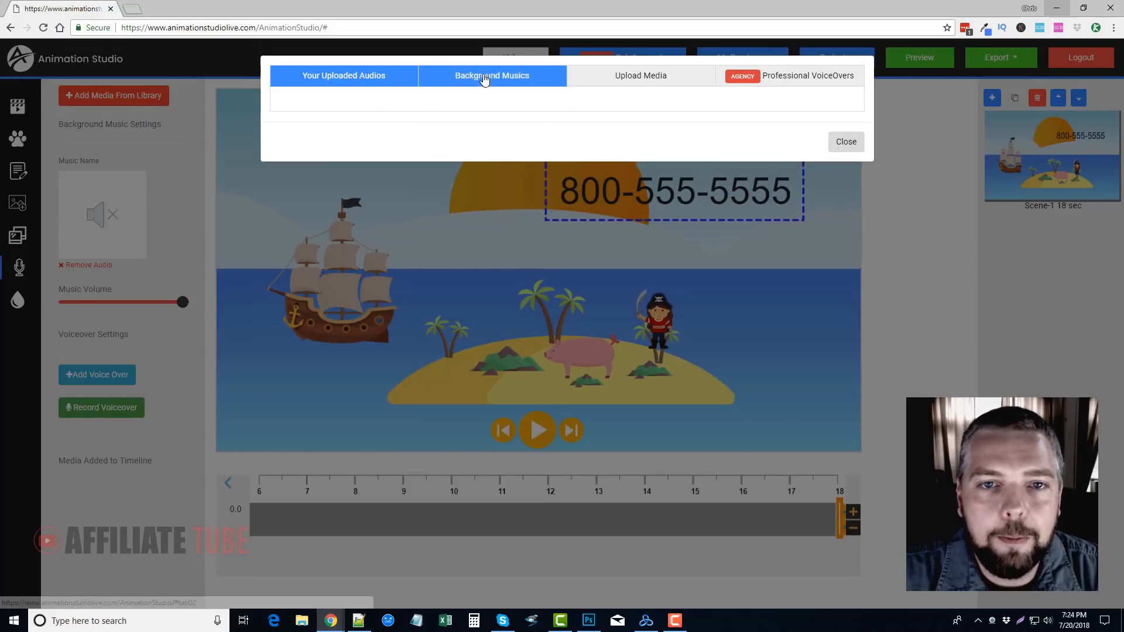
left_click(492, 82)
scroll(586, 293, "down", 5)
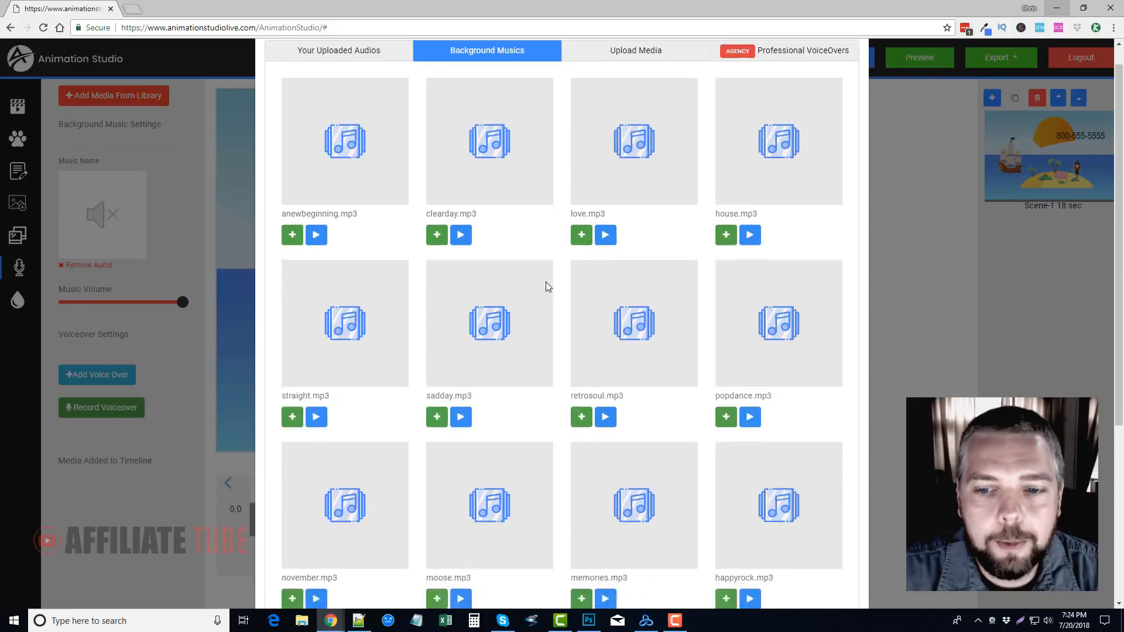
scroll(691, 355, "up", 5)
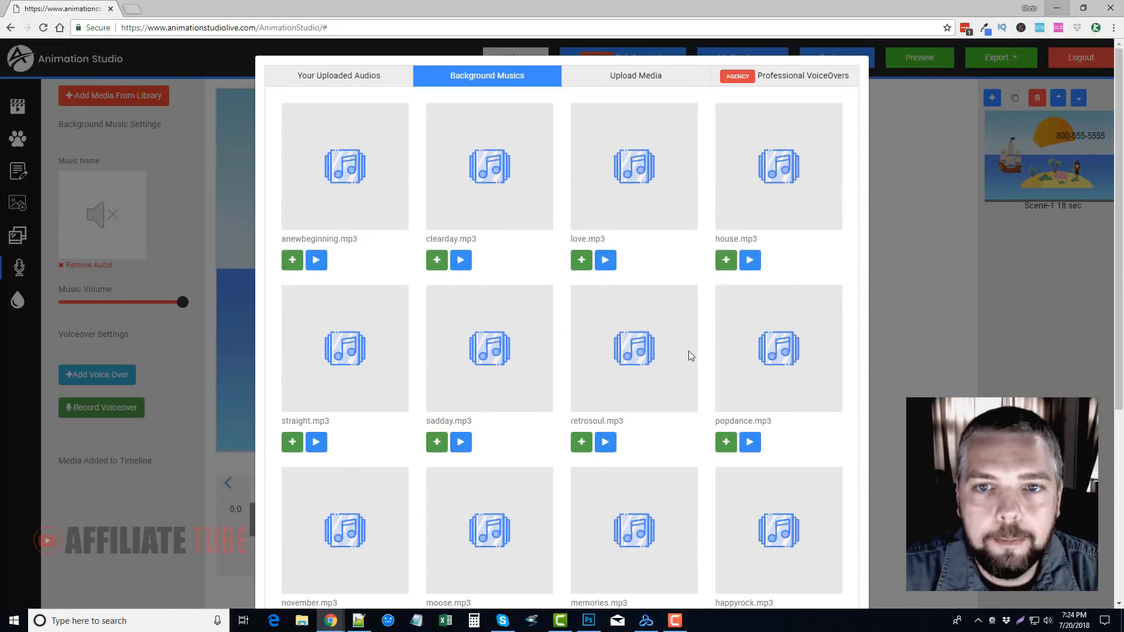
Look through the whole list of professional voiceovers in the media library
left_click(797, 82)
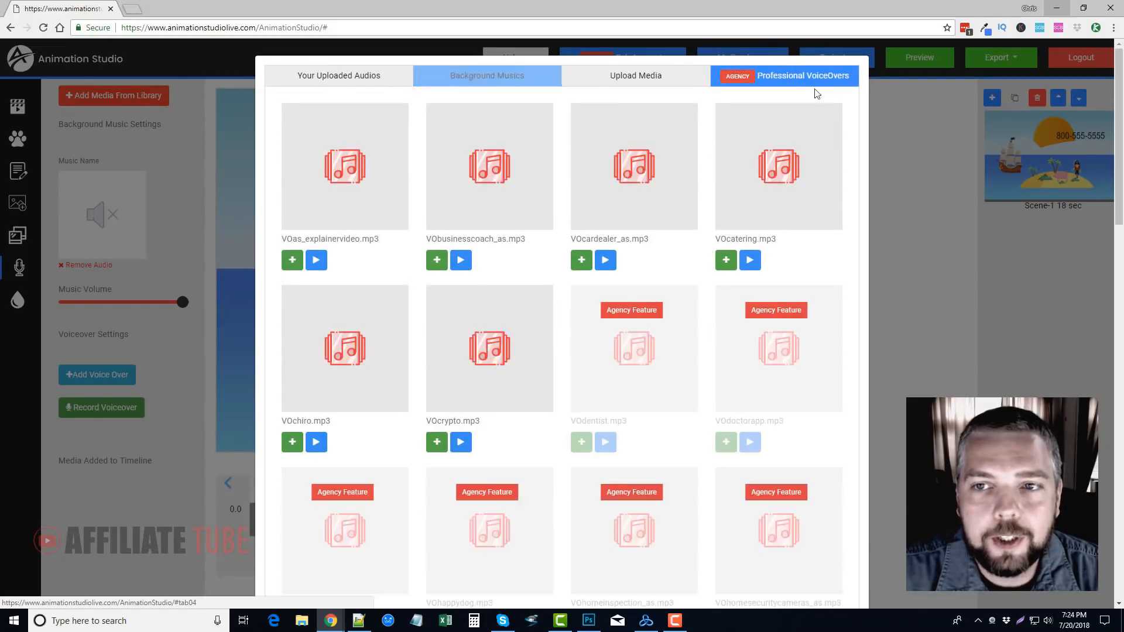
scroll(673, 323, "down", 2)
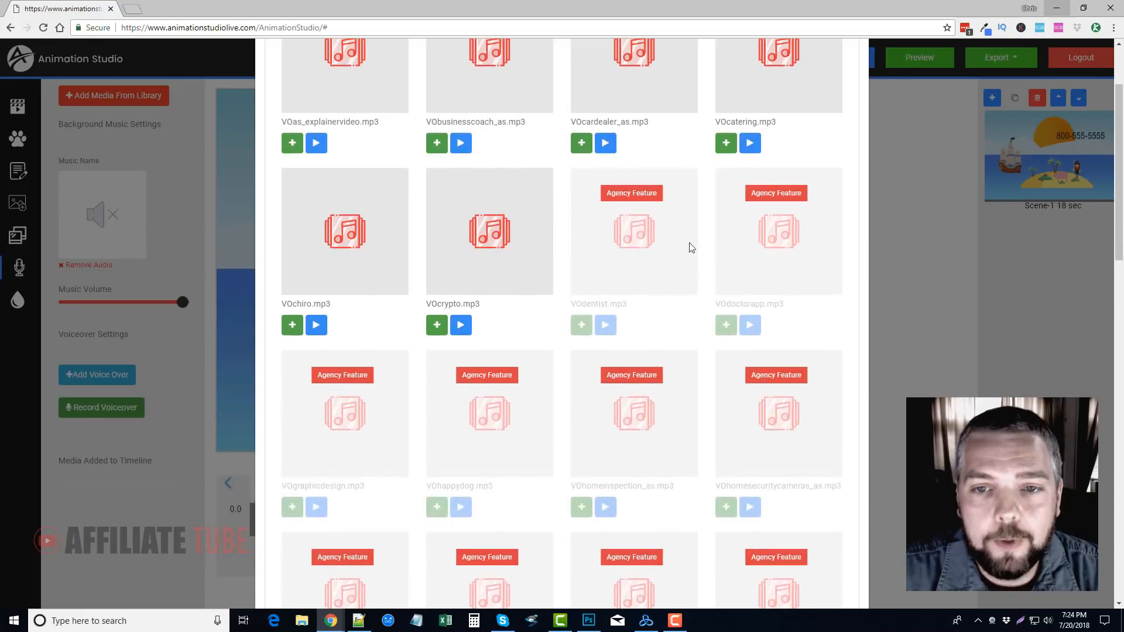
scroll(661, 237, "down", 12)
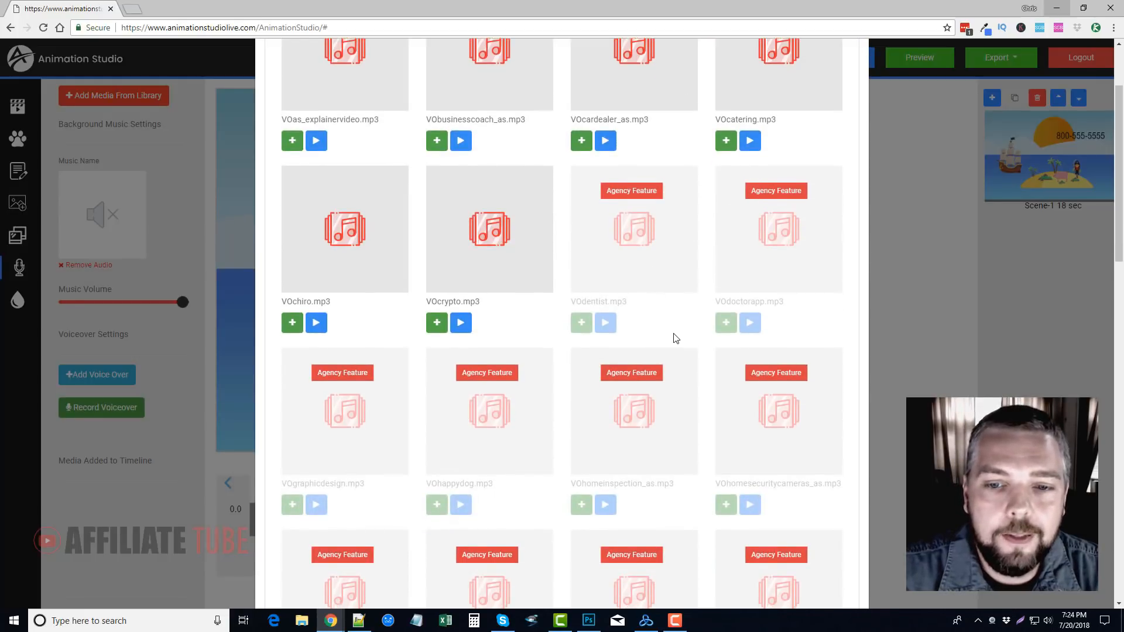
scroll(673, 372, "down", 5)
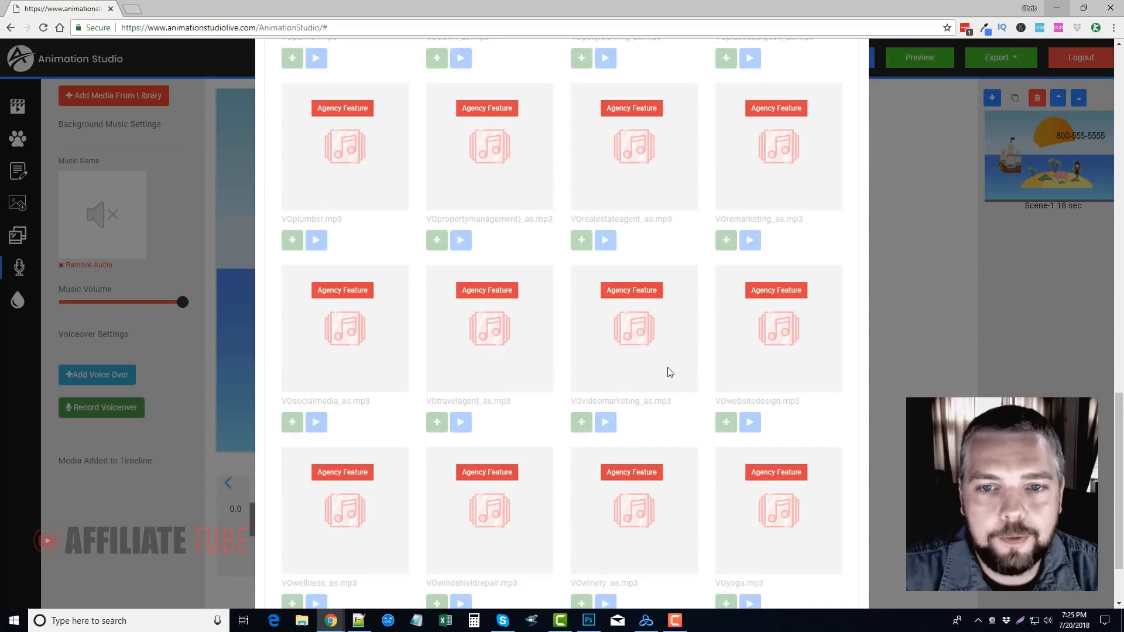
scroll(621, 392, "down", 2)
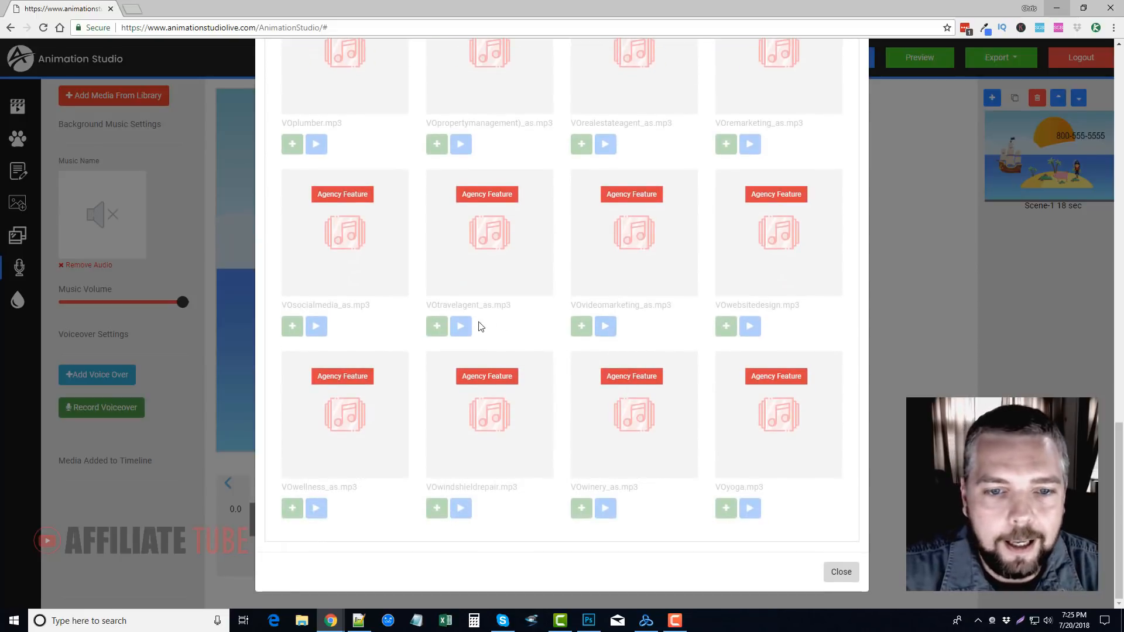
scroll(597, 492, "up", 15)
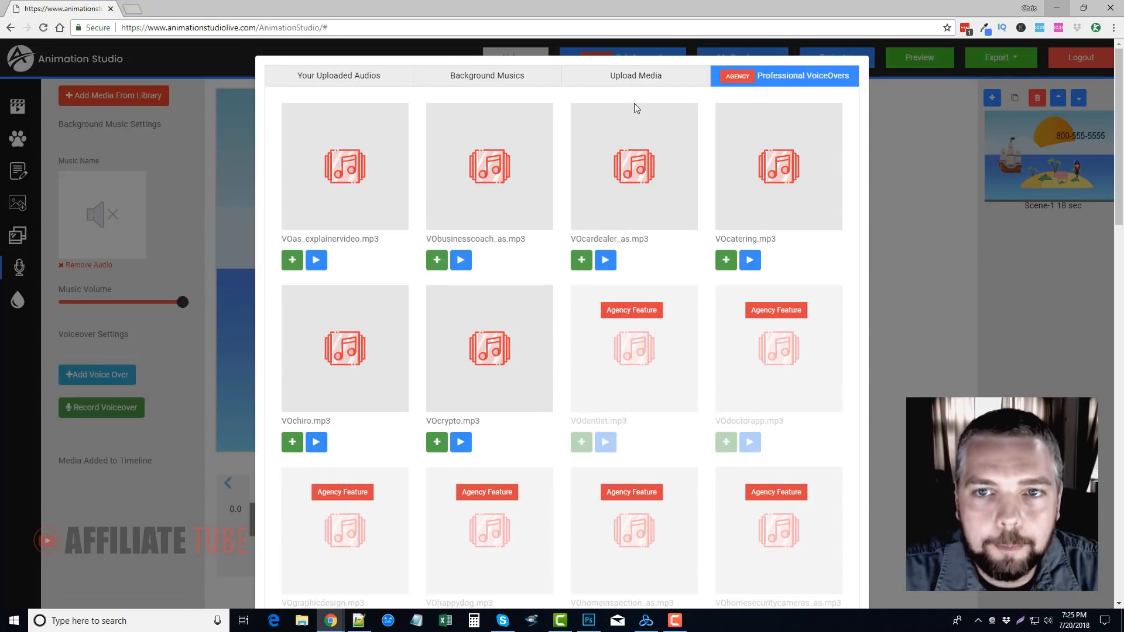
Check the media upload area, background music and uploaded audio, closing the media library without adding anything
left_click(634, 80)
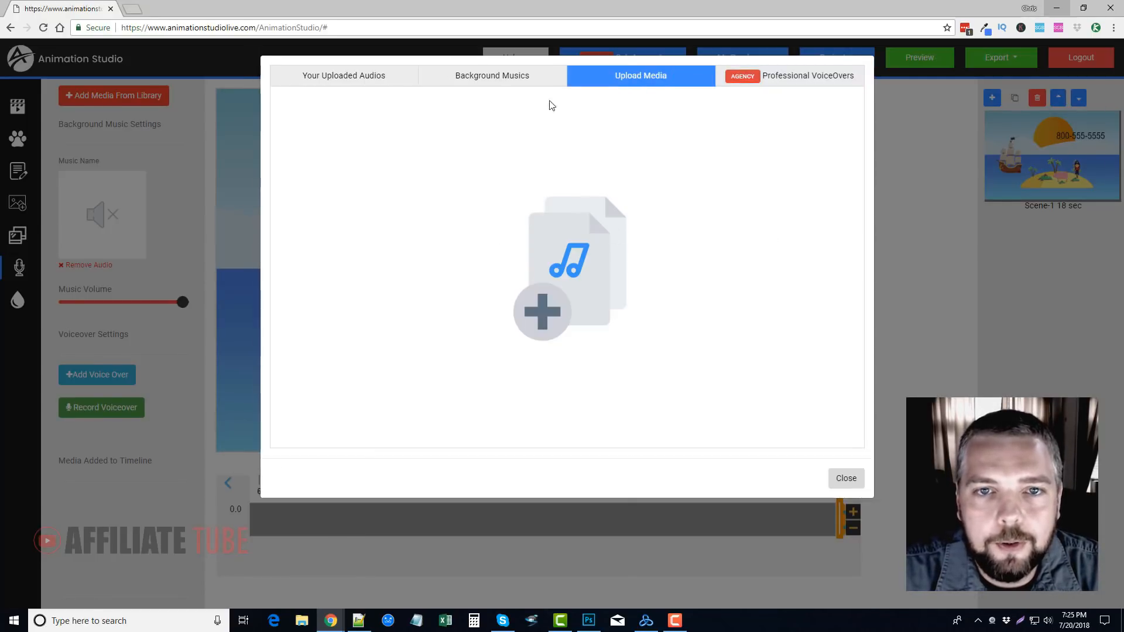
left_click(483, 82)
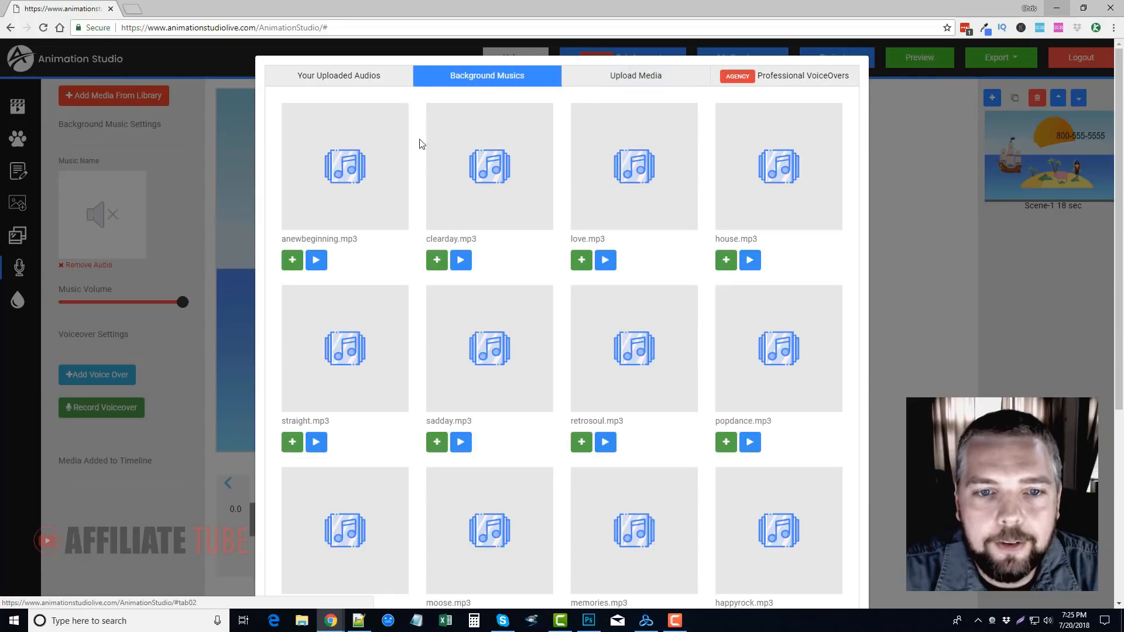
left_click(351, 79)
left_click(839, 139)
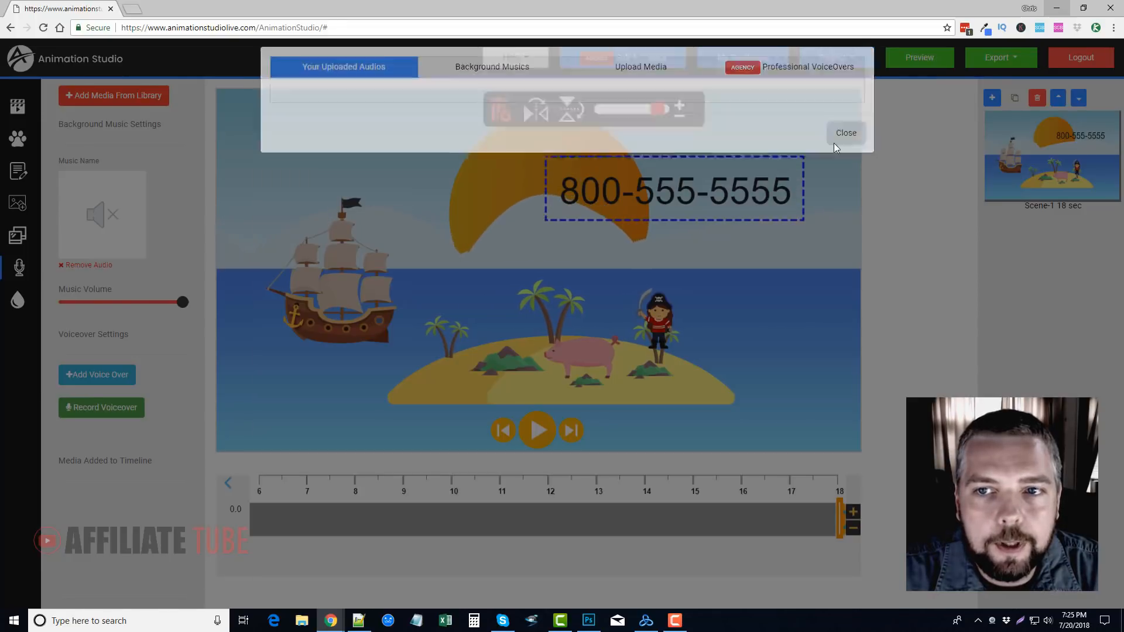
Open the watermark settings and check the text field and the available opacity levels
left_click(18, 301)
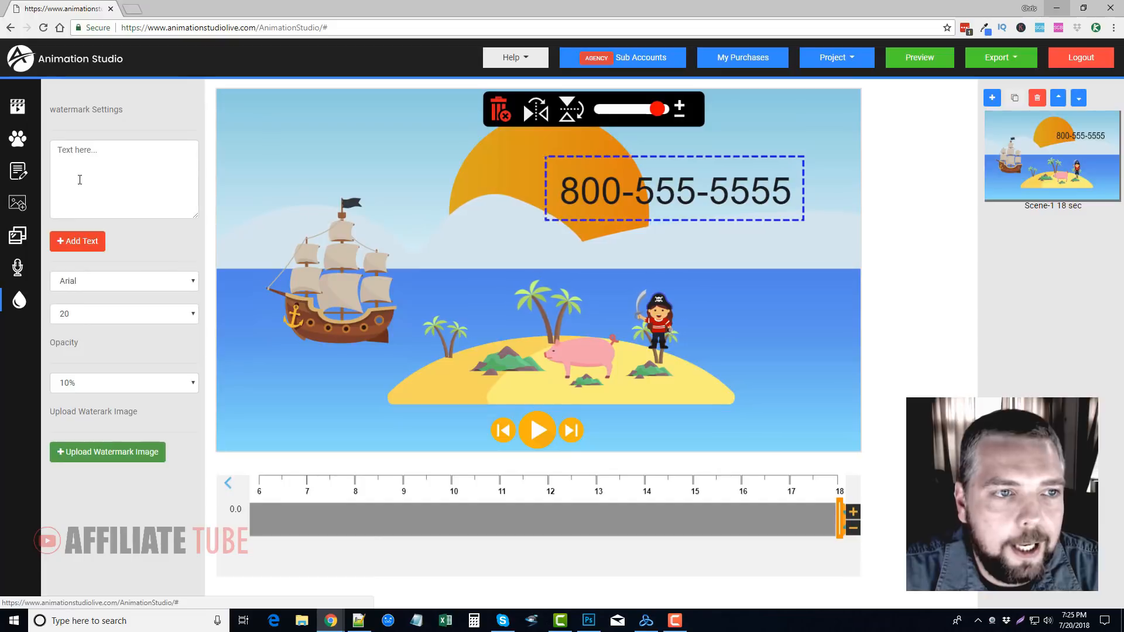
left_click(121, 160)
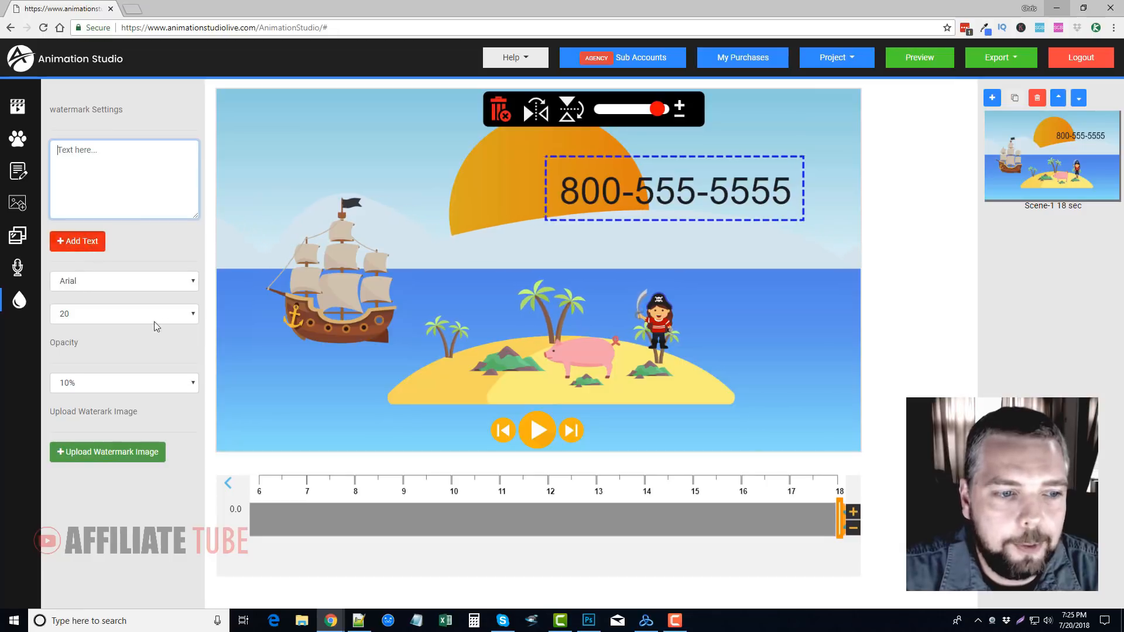
left_click(120, 383)
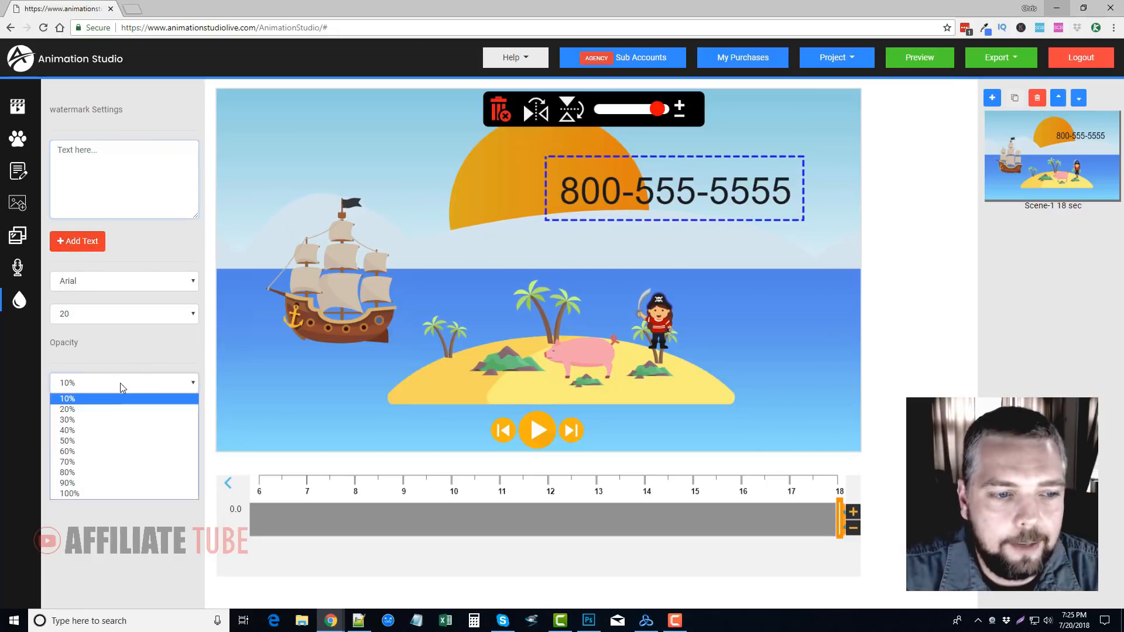
left_click(129, 341)
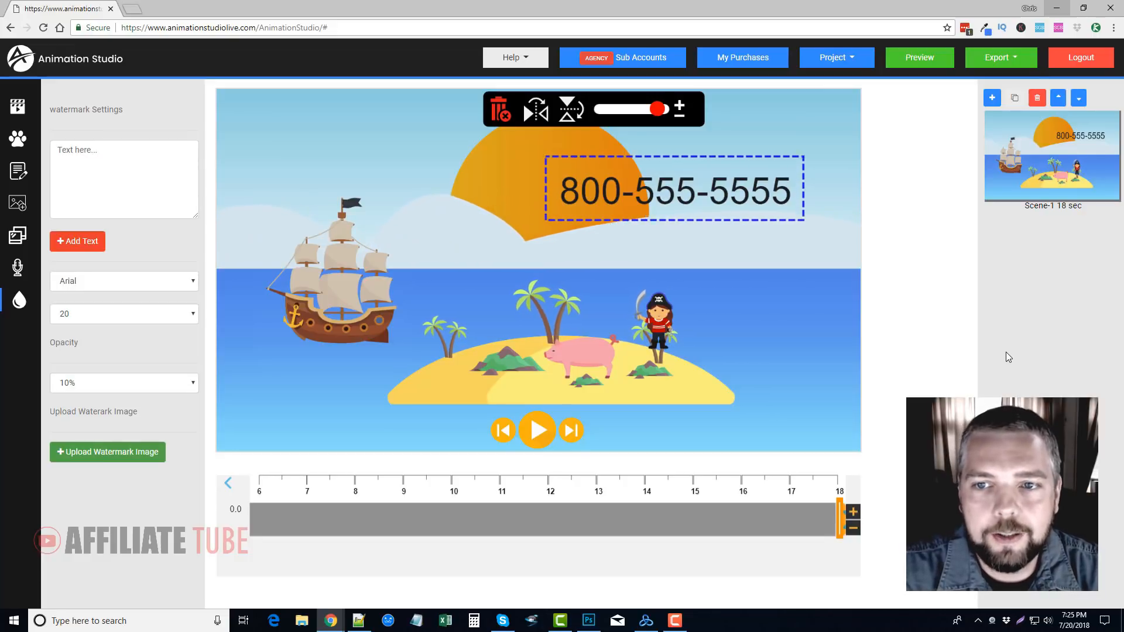
Deselect the text, browse the themed character sets and open the desert set to view its characters and objects
left_click(529, 226)
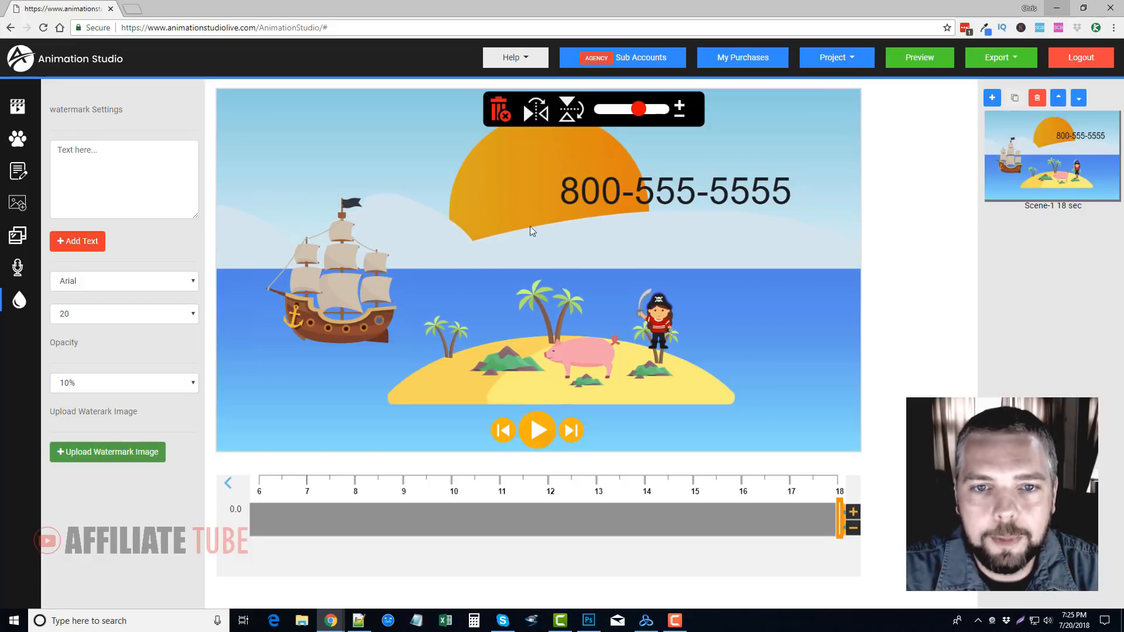
left_click(19, 139)
scroll(108, 403, "down", 10)
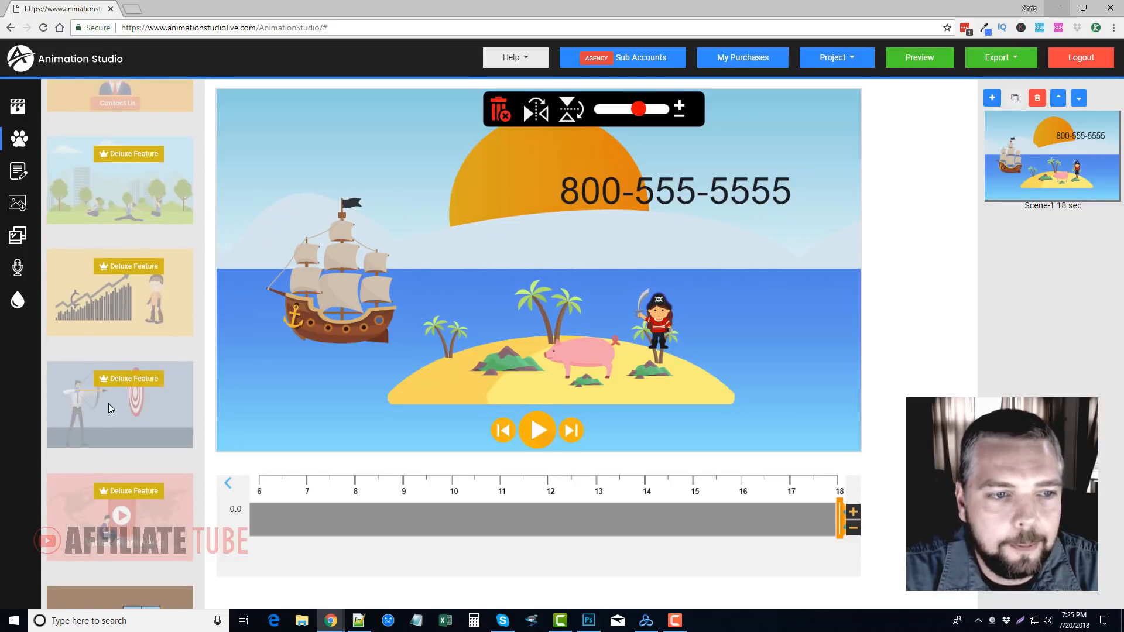
scroll(108, 403, "down", 10)
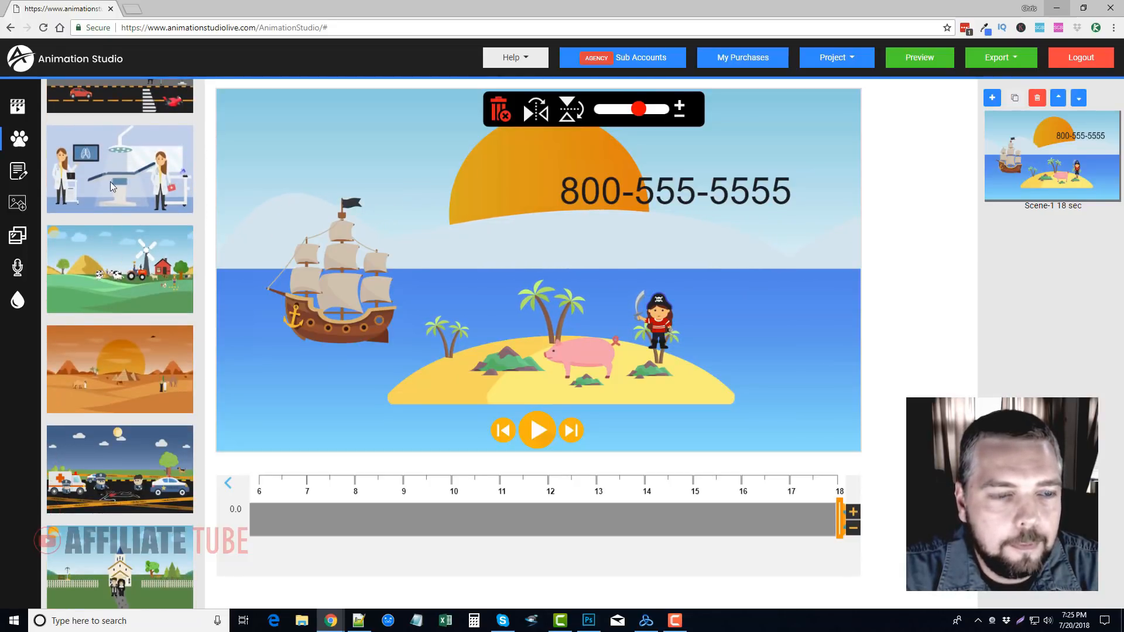
scroll(110, 182, "down", 2)
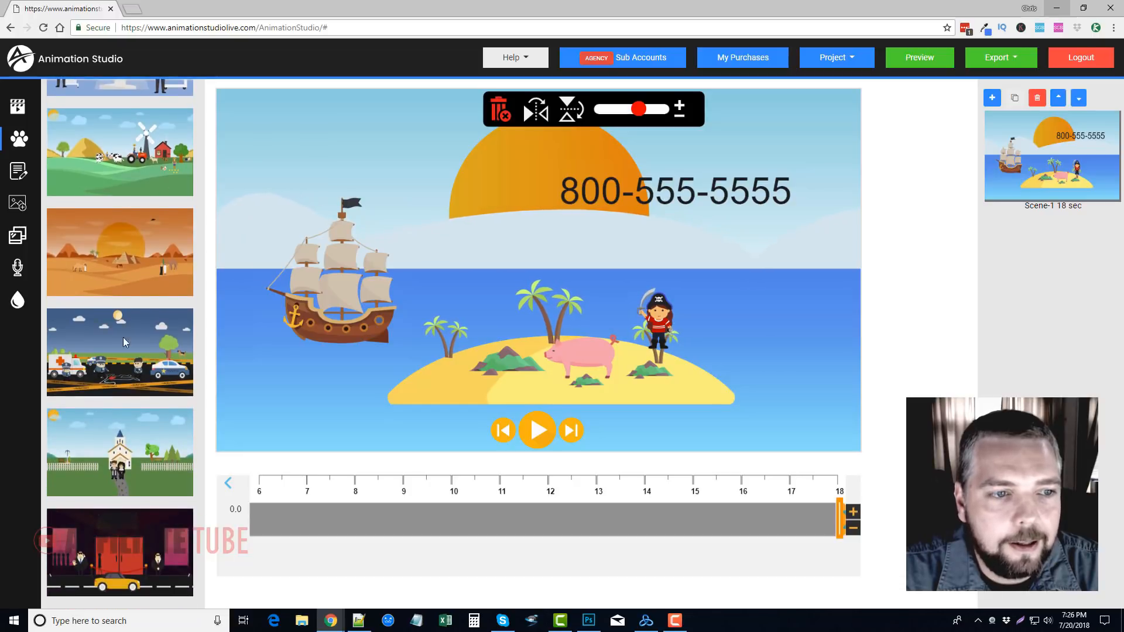
left_click(130, 254)
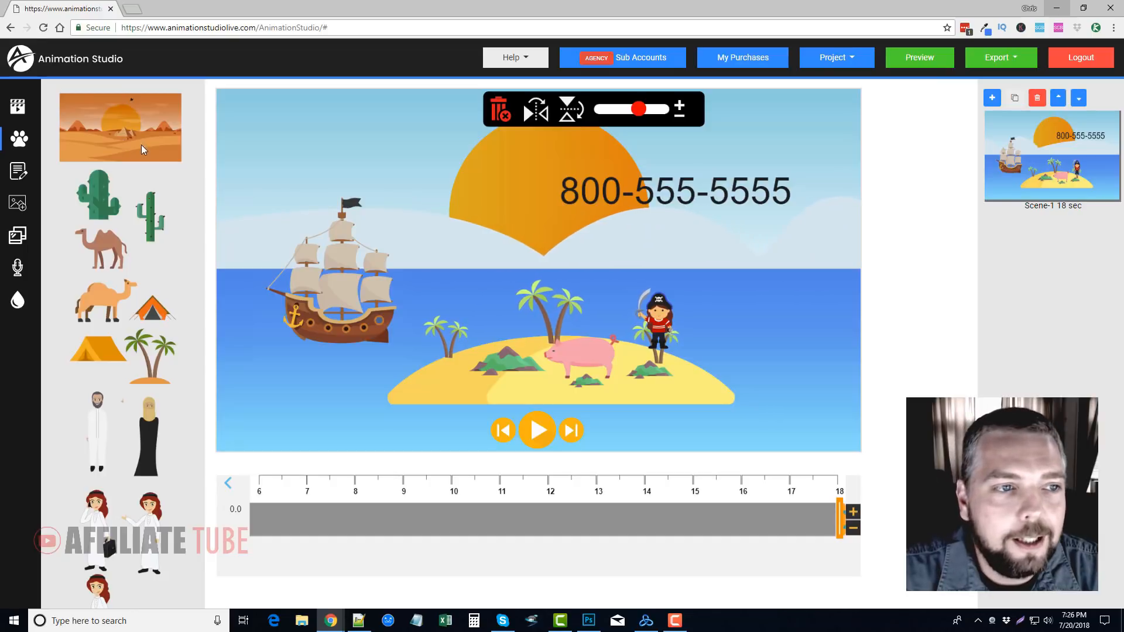
Return to the list of themed sets and examine the remaining scenes, from the church through the beach to the offices
left_click(15, 140)
scroll(146, 375, "down", 1)
scroll(147, 375, "down", 10)
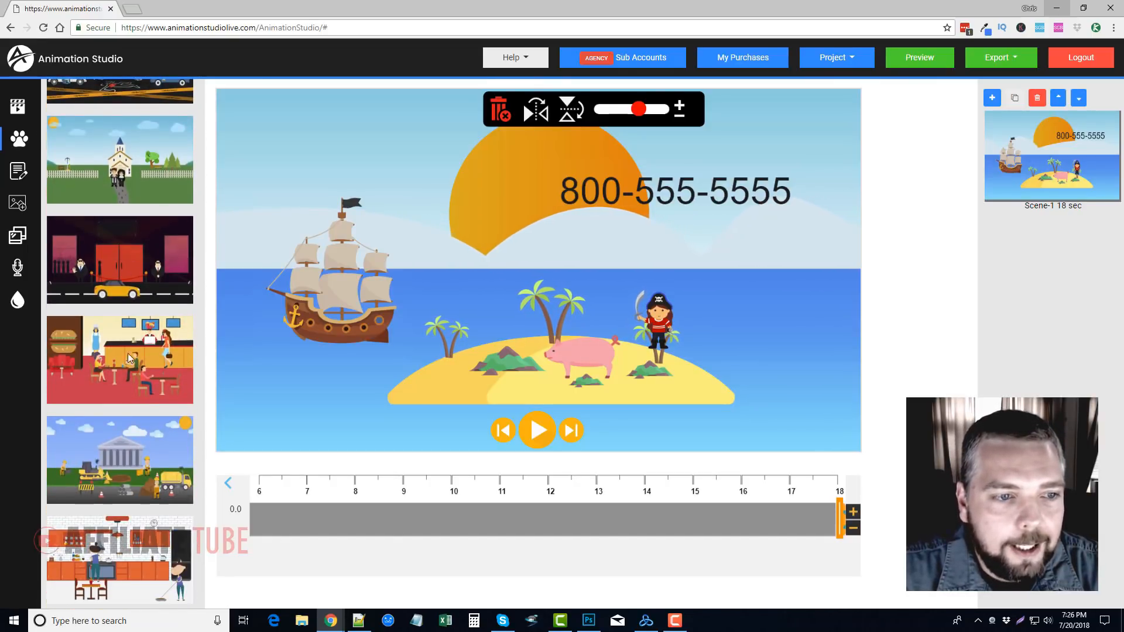
scroll(126, 369, "down", 8)
scroll(121, 359, "down", 2)
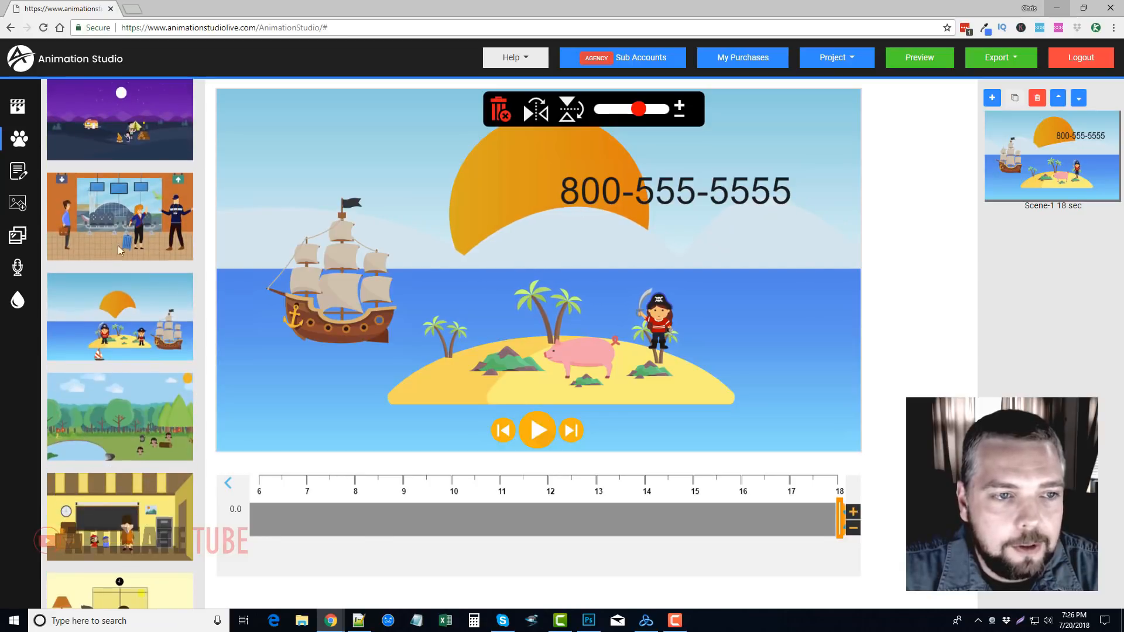
scroll(122, 351, "down", 3)
scroll(126, 392, "down", 5)
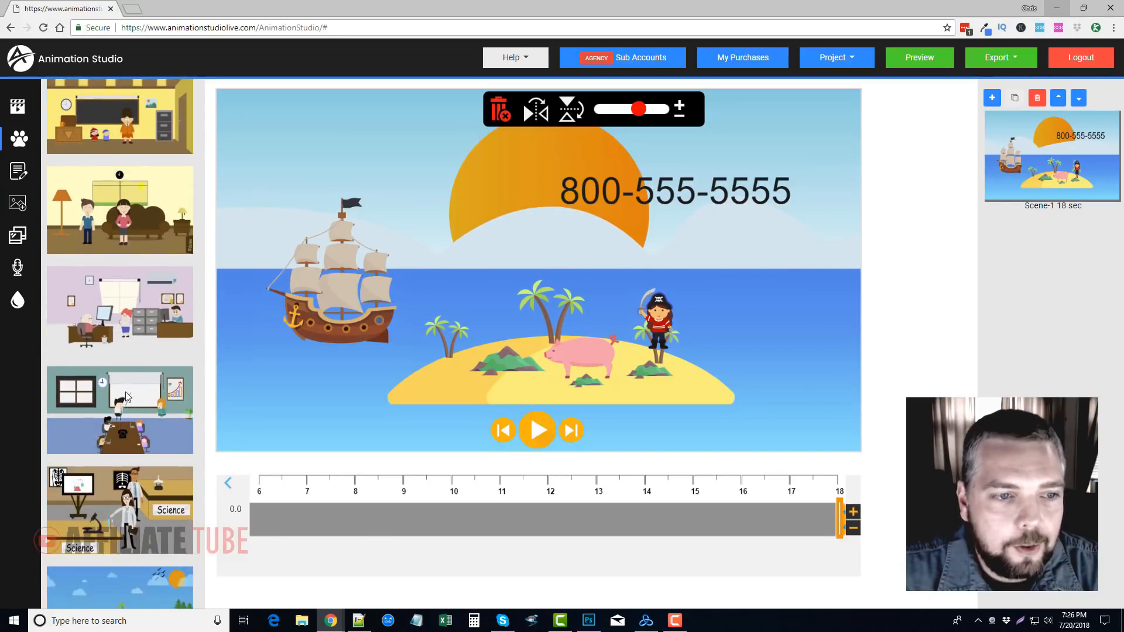
scroll(127, 328, "down", 3)
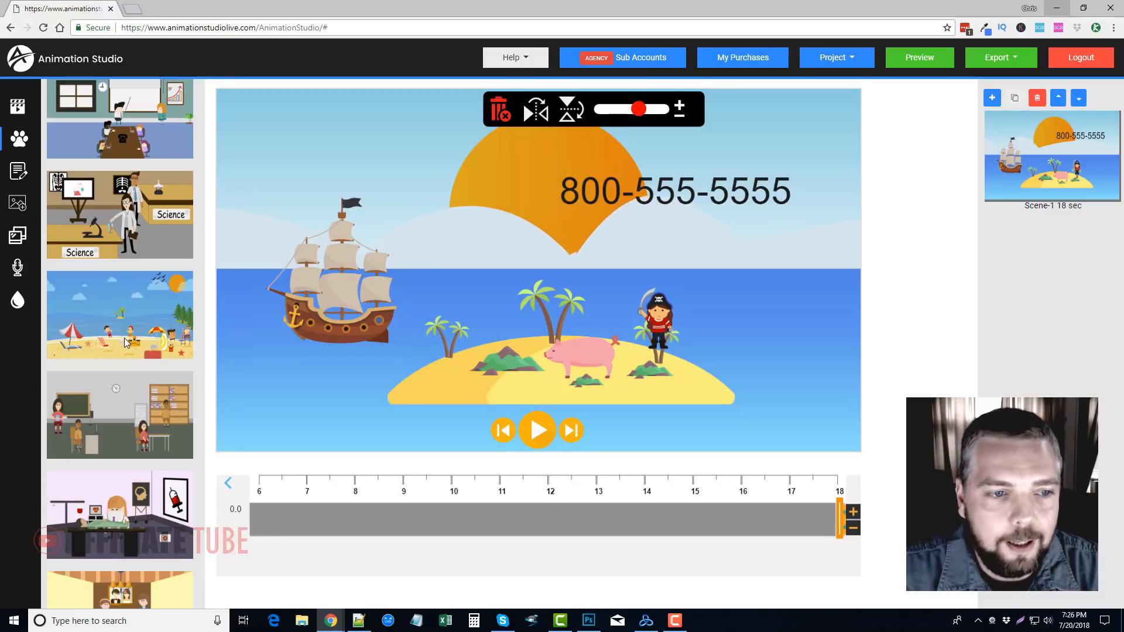
scroll(125, 342, "down", 3)
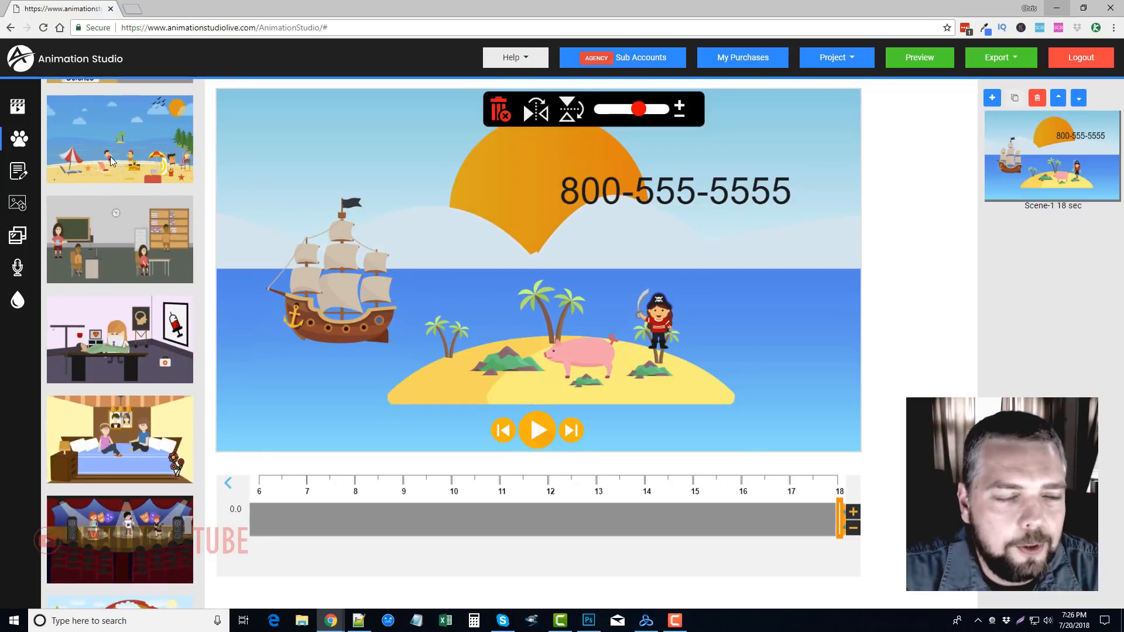
scroll(133, 327, "down", 3)
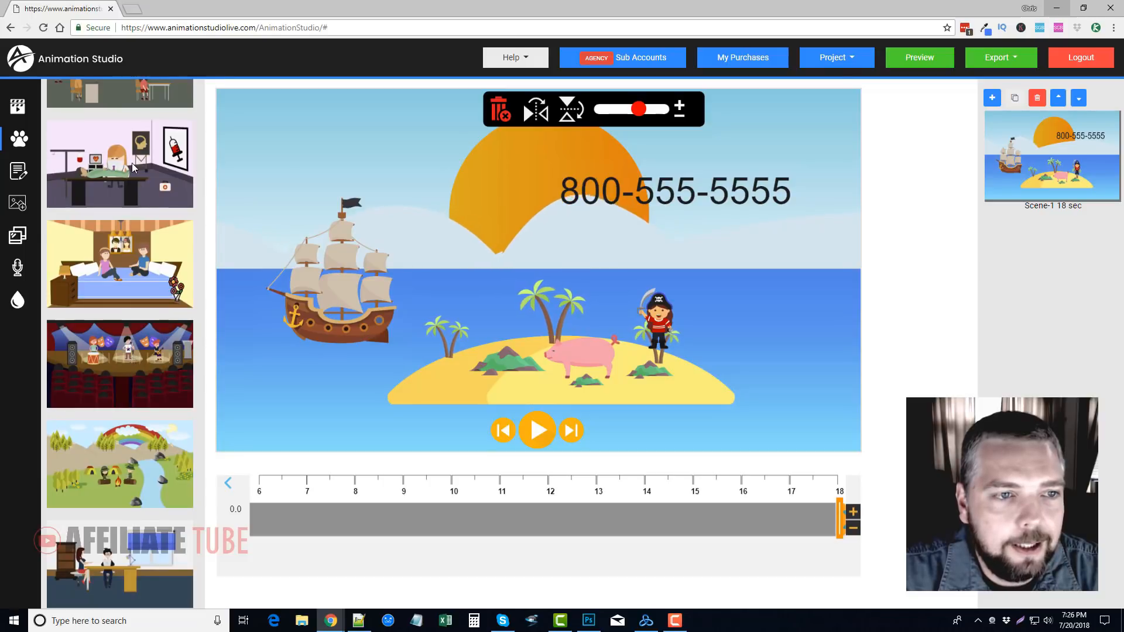
scroll(143, 328, "down", 2)
scroll(140, 231, "down", 1)
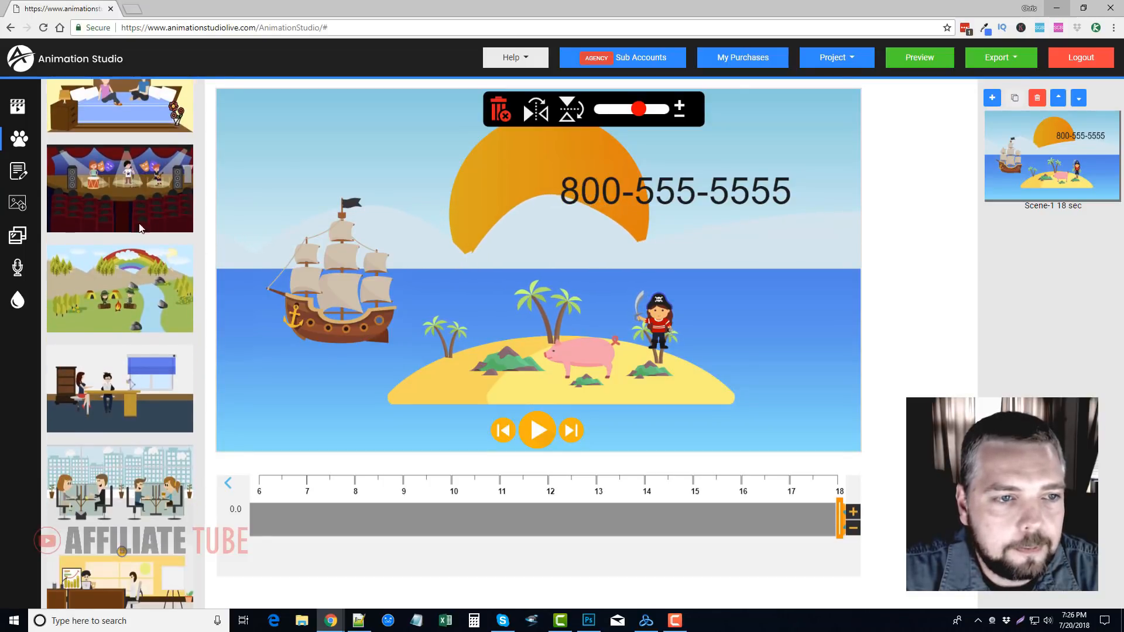
Examine the rest of the themed character sets, from the concert and campsite through the snow and prison scenes to the graduation set
scroll(136, 335, "down", 2)
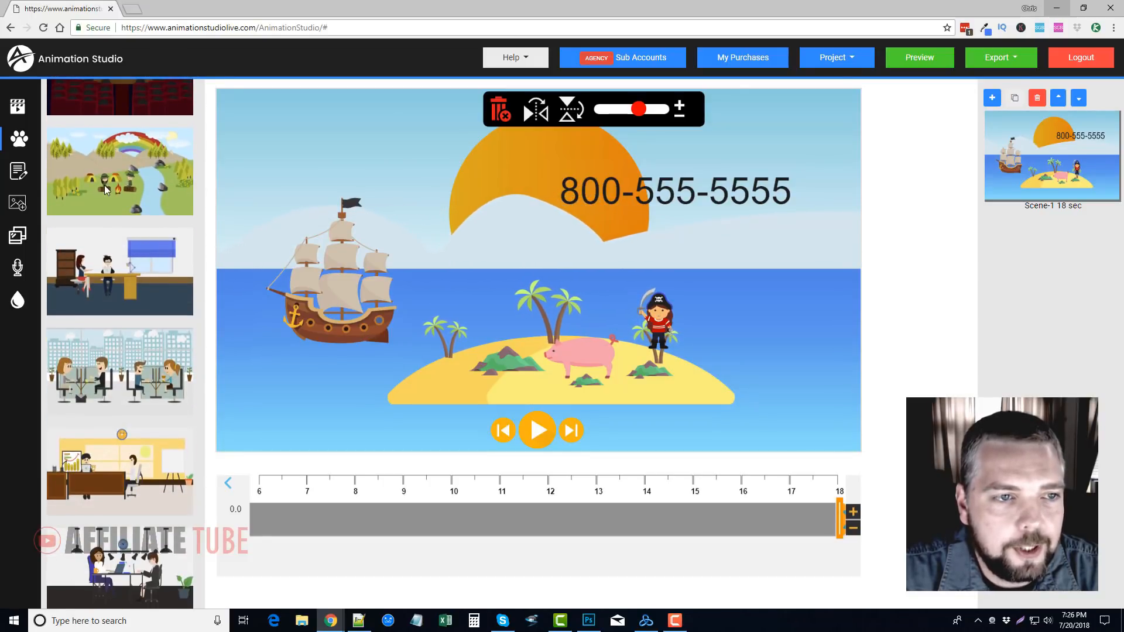
scroll(110, 435, "down", 4)
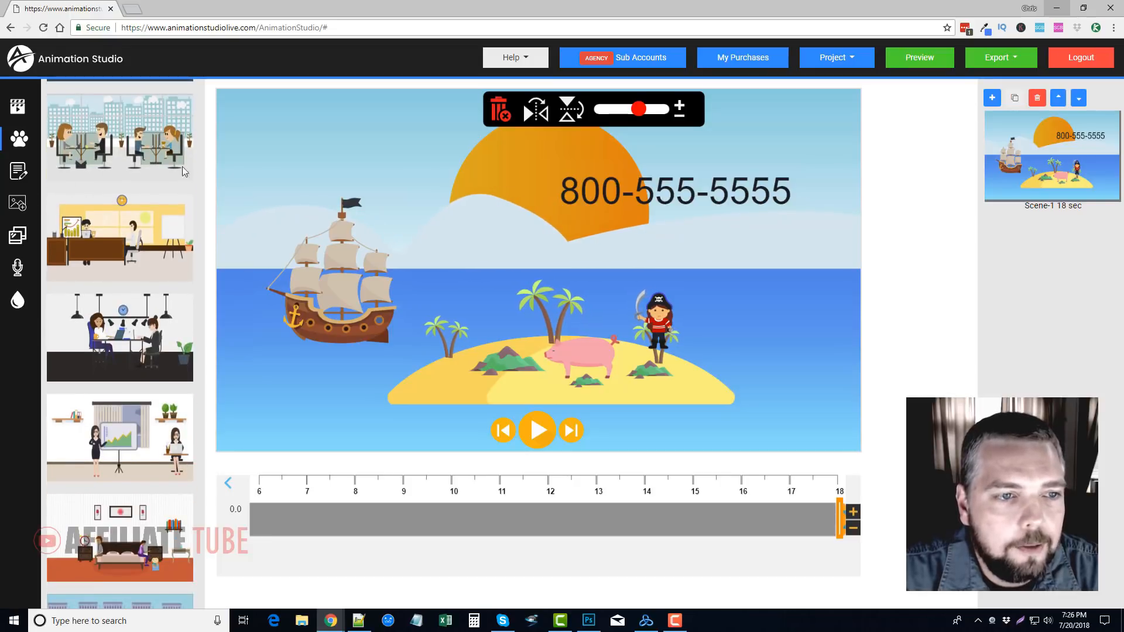
scroll(123, 398, "down", 8)
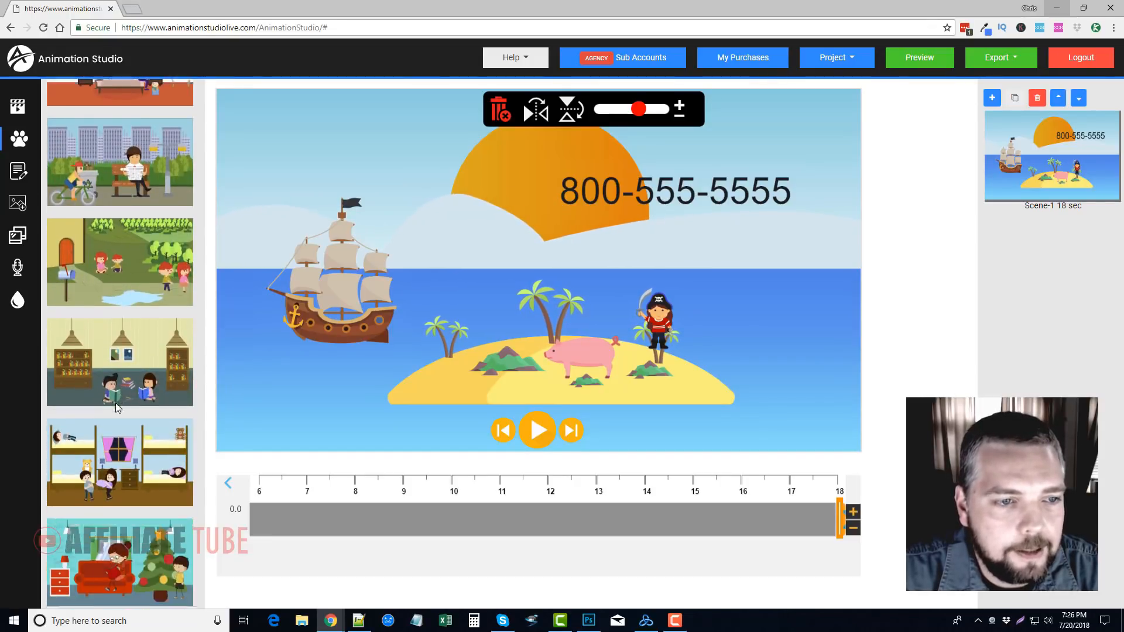
scroll(114, 402, "down", 4)
scroll(113, 299, "down", 3)
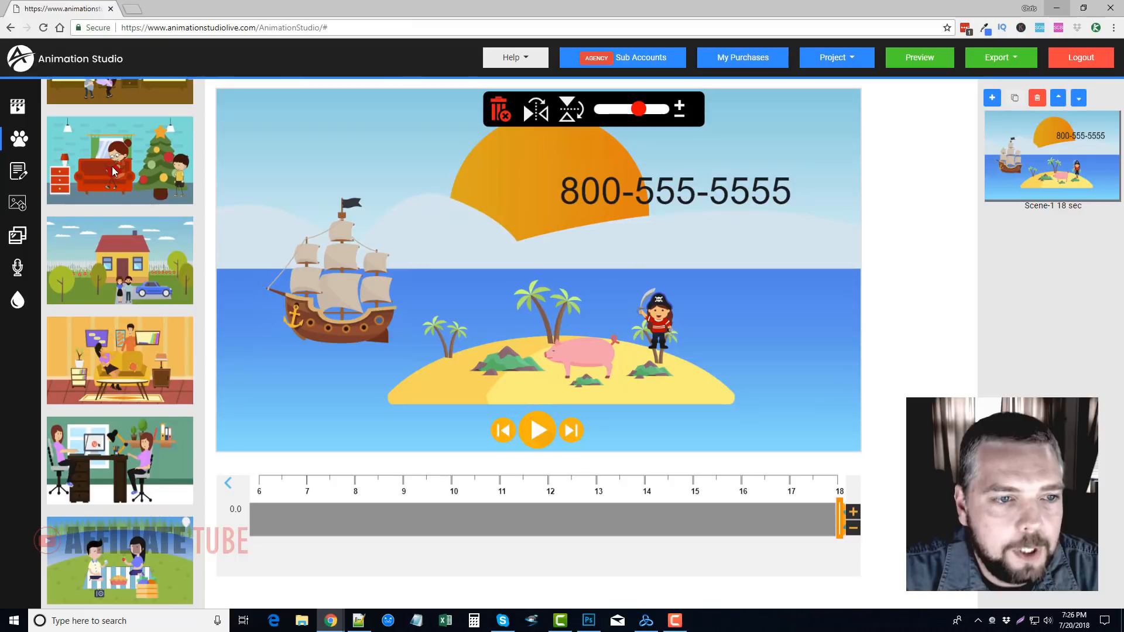
scroll(114, 422, "down", 3)
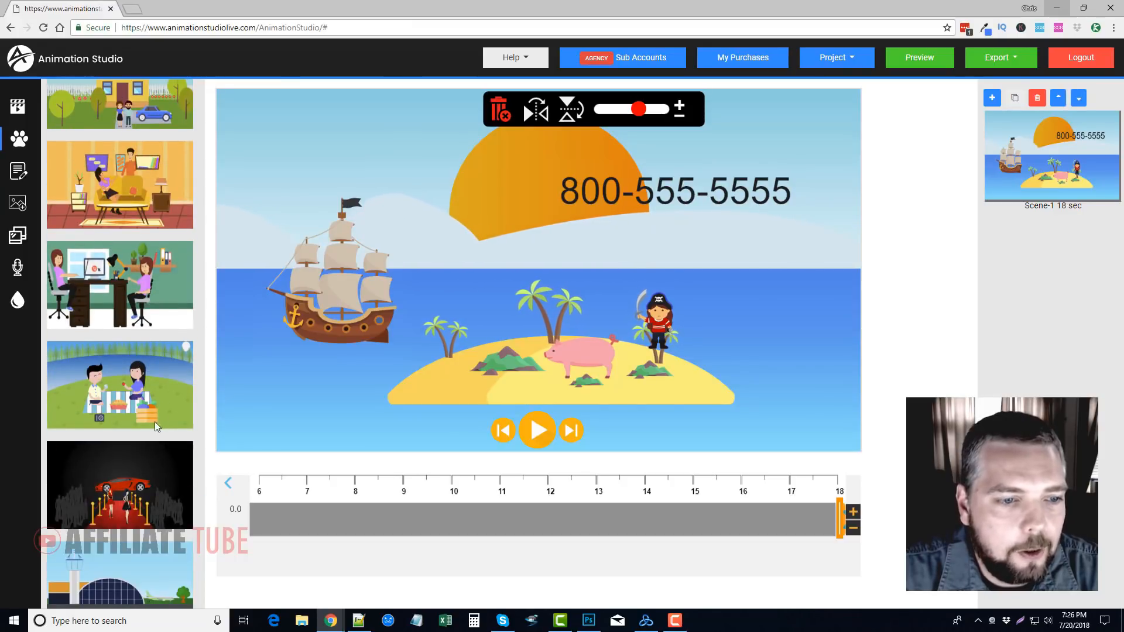
scroll(155, 422, "down", 6)
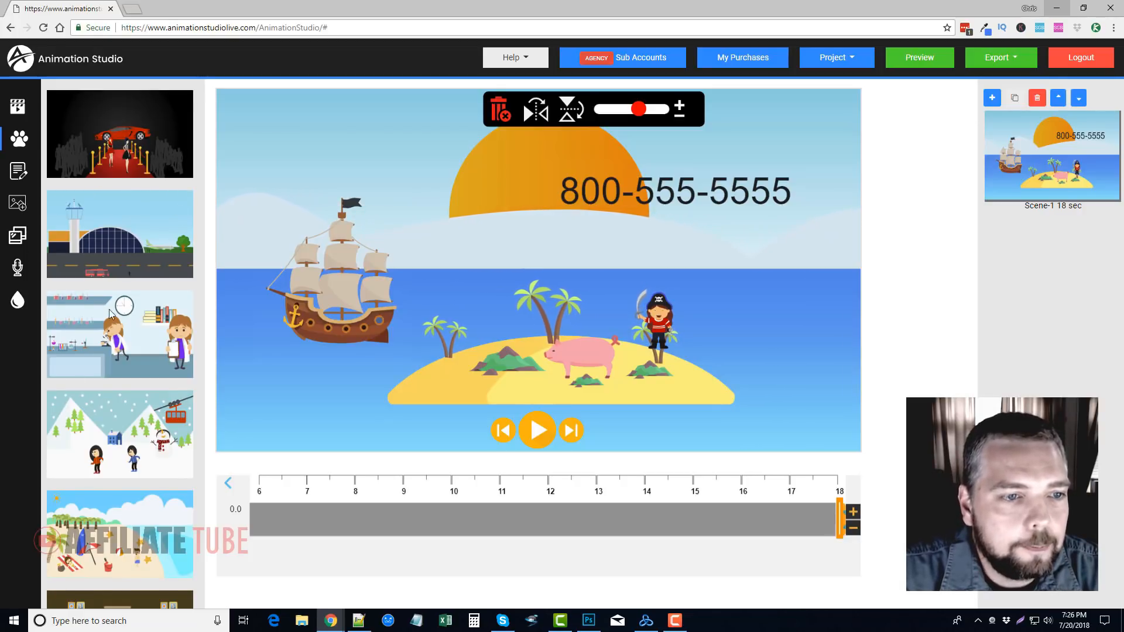
scroll(110, 313, "down", 15)
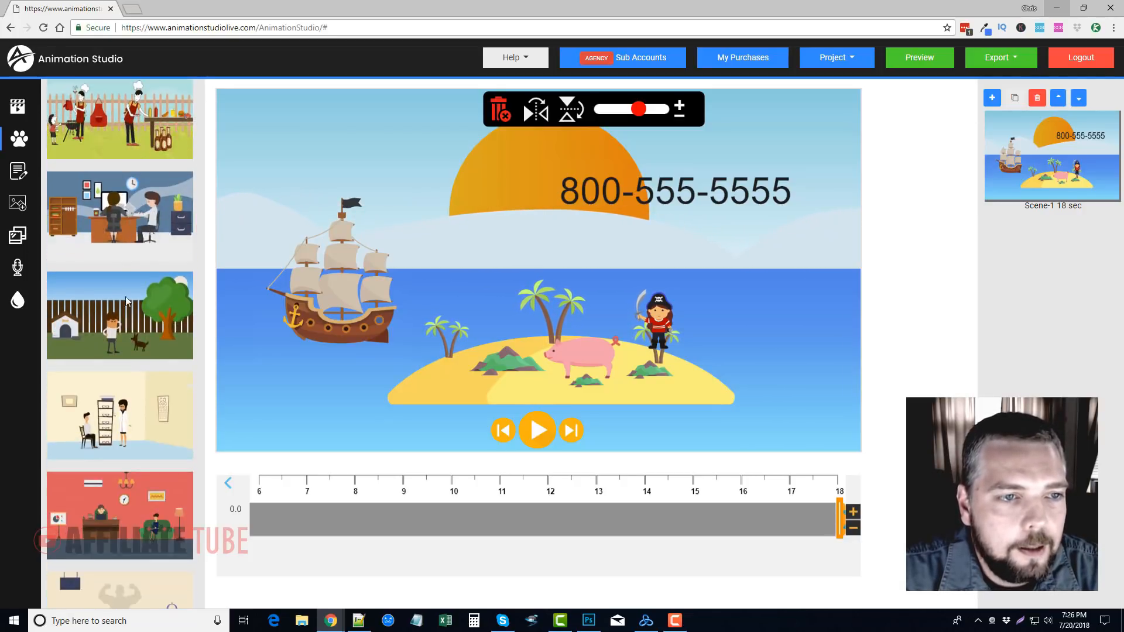
scroll(141, 434, "down", 15)
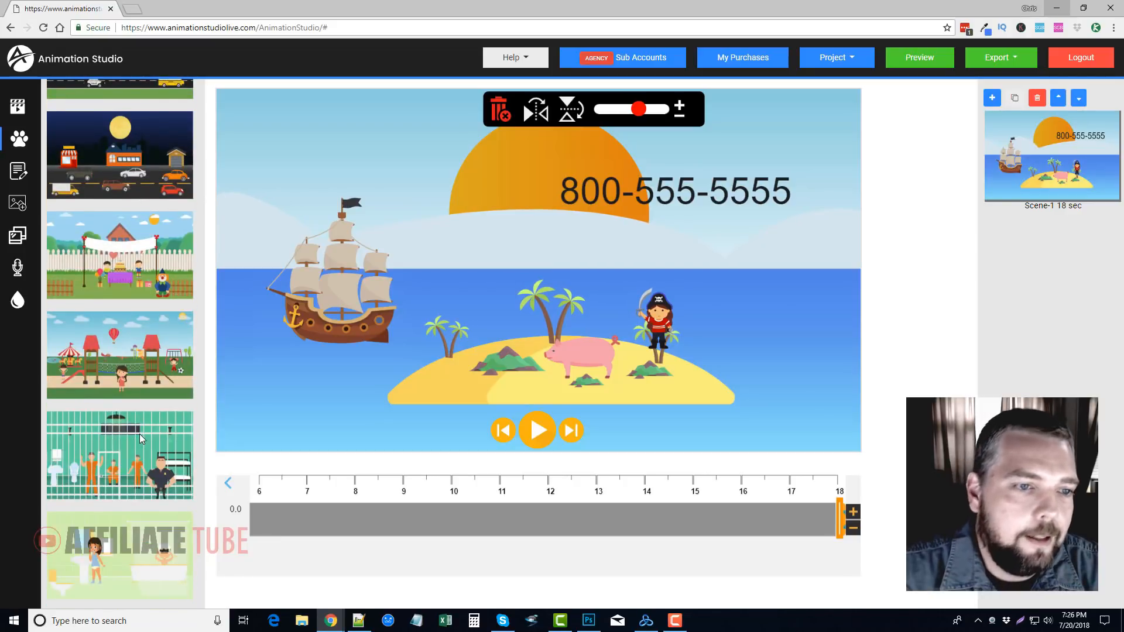
scroll(140, 439, "down", 8)
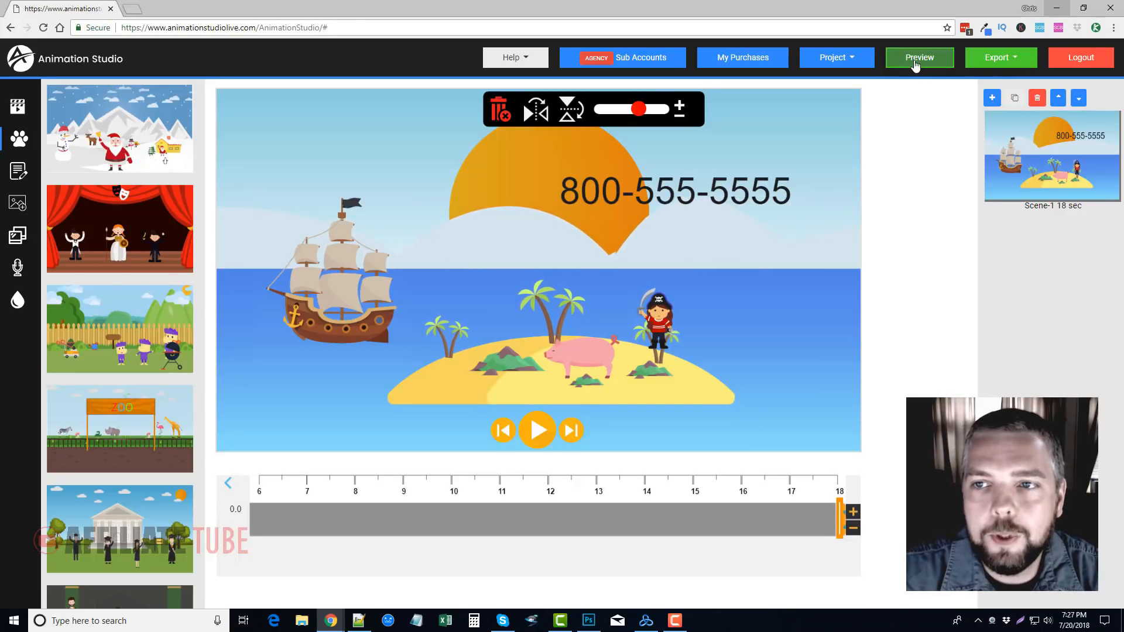
Check the available video export resolutions, then dismiss the choices without exporting
left_click(1003, 69)
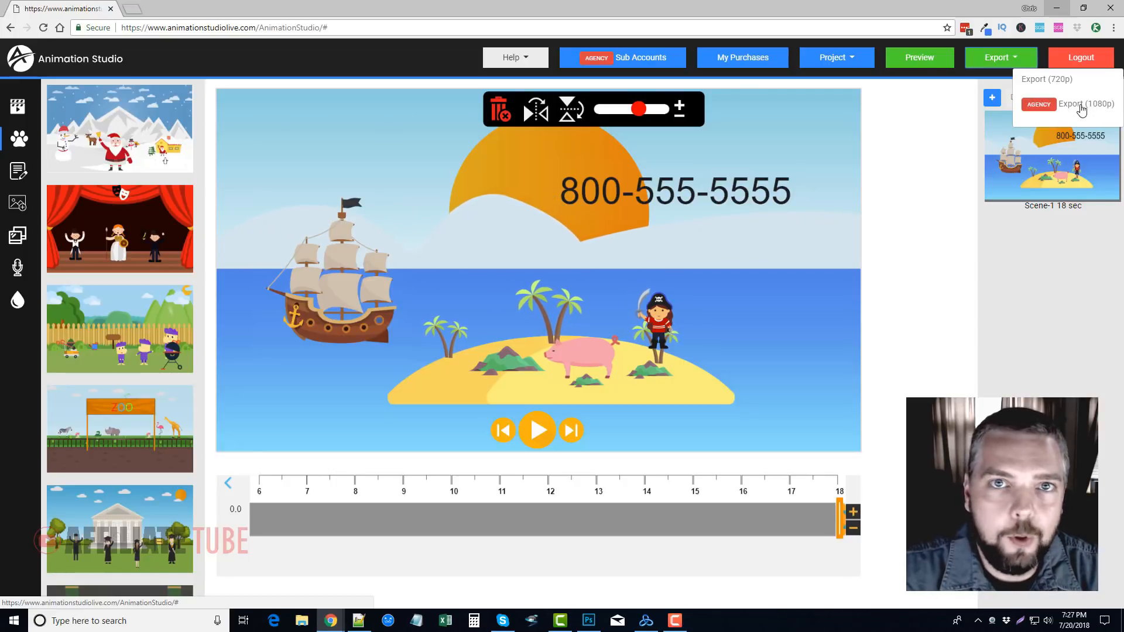
left_click(1067, 281)
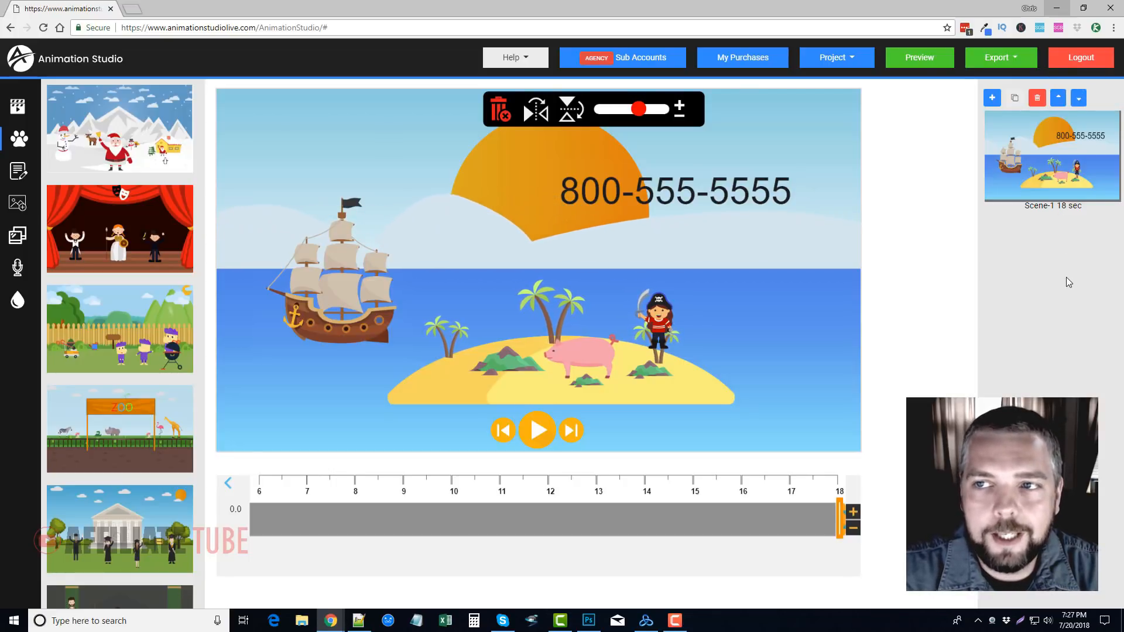